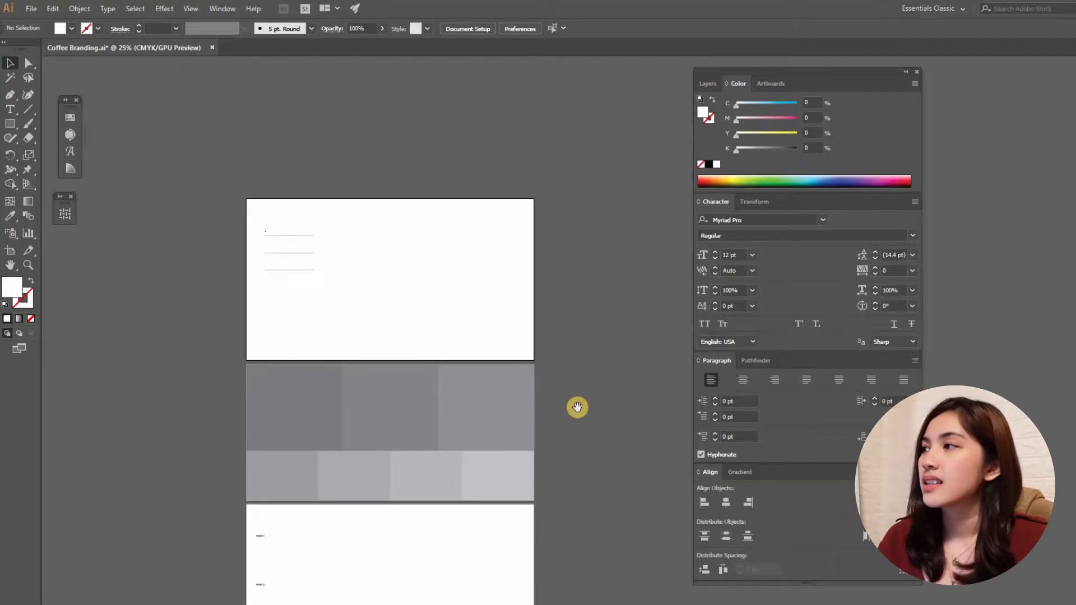
Step: Review the blank brand board template: keyword and photo board, colour palette, font section and six-frame grid
{"action": "scroll", "coordinate": [413, 252], "scroll_direction": "left", "scroll_amount": 1}
{"action": "scroll", "coordinate": [413, 251], "scroll_direction": "up", "scroll_amount": 1}
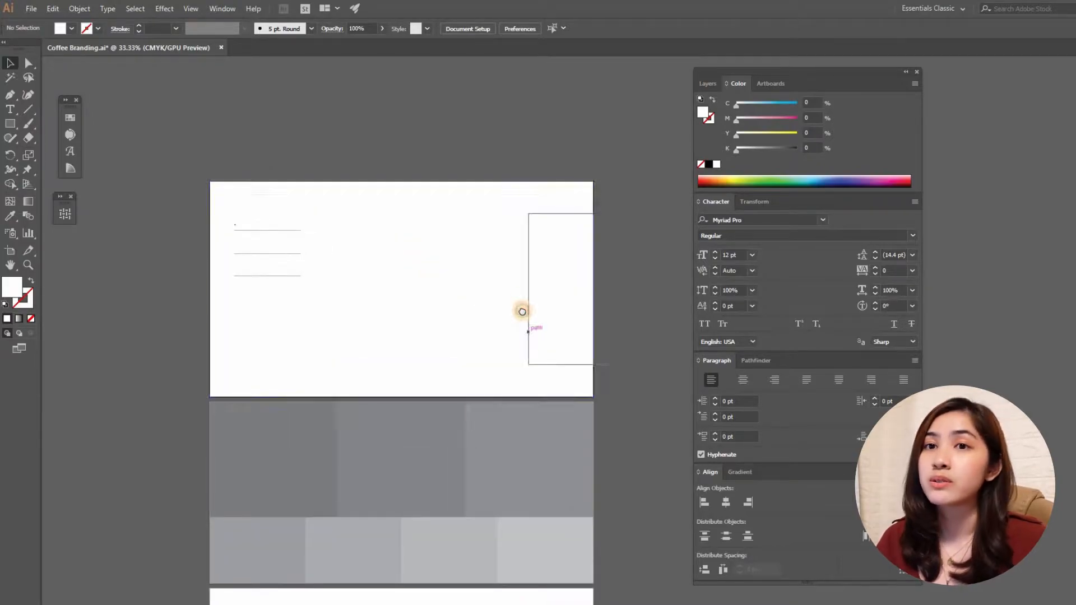
{"action": "left_click_drag", "start_coordinate": [544, 281], "coordinate": [529, 243]}
{"action": "scroll", "coordinate": [530, 243], "scroll_direction": "down", "scroll_amount": 5}
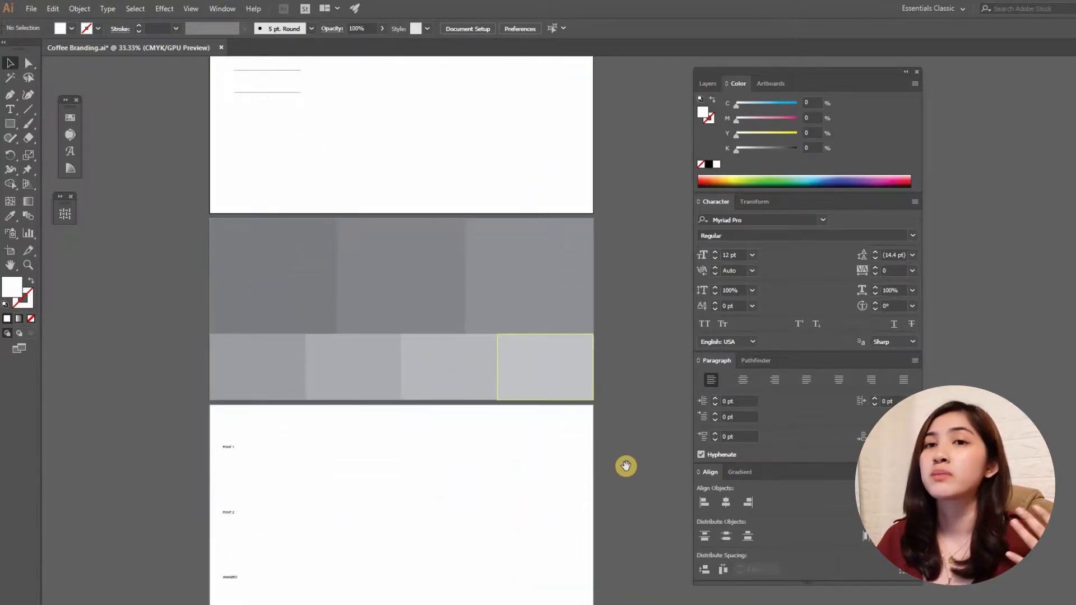
{"action": "scroll", "coordinate": [633, 413], "scroll_direction": "down", "scroll_amount": 6}
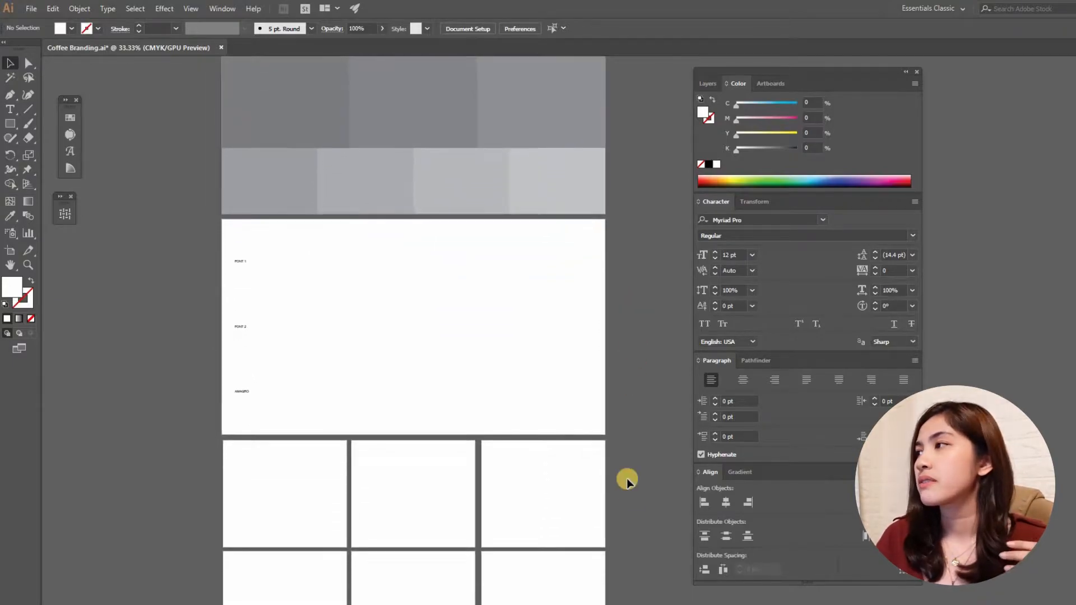
{"action": "scroll", "coordinate": [628, 469], "scroll_direction": "down", "scroll_amount": 5}
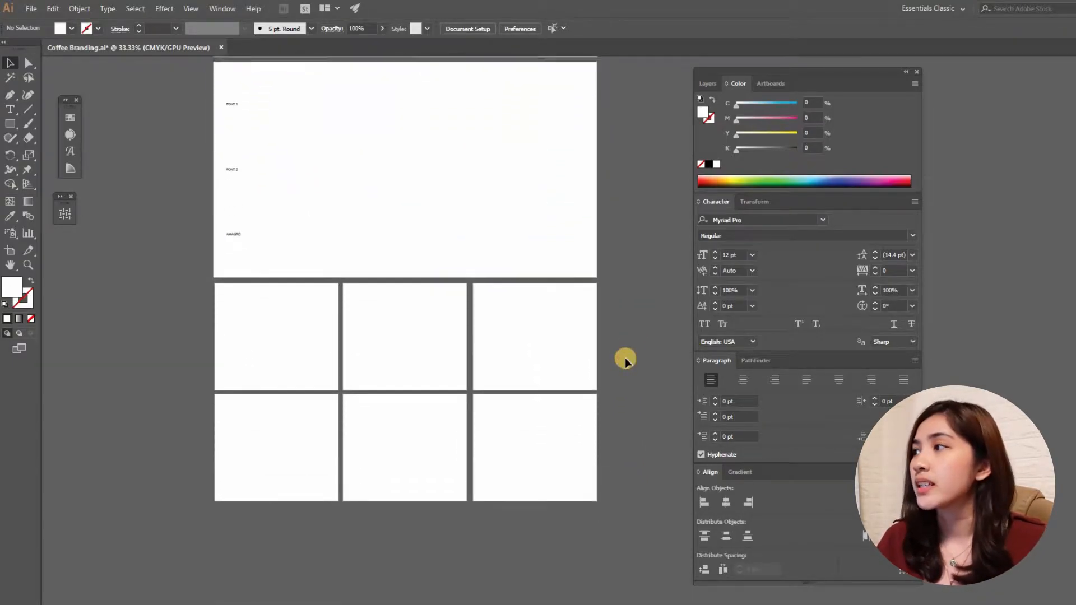
{"action": "scroll", "coordinate": [588, 360], "scroll_direction": "up", "scroll_amount": 15}
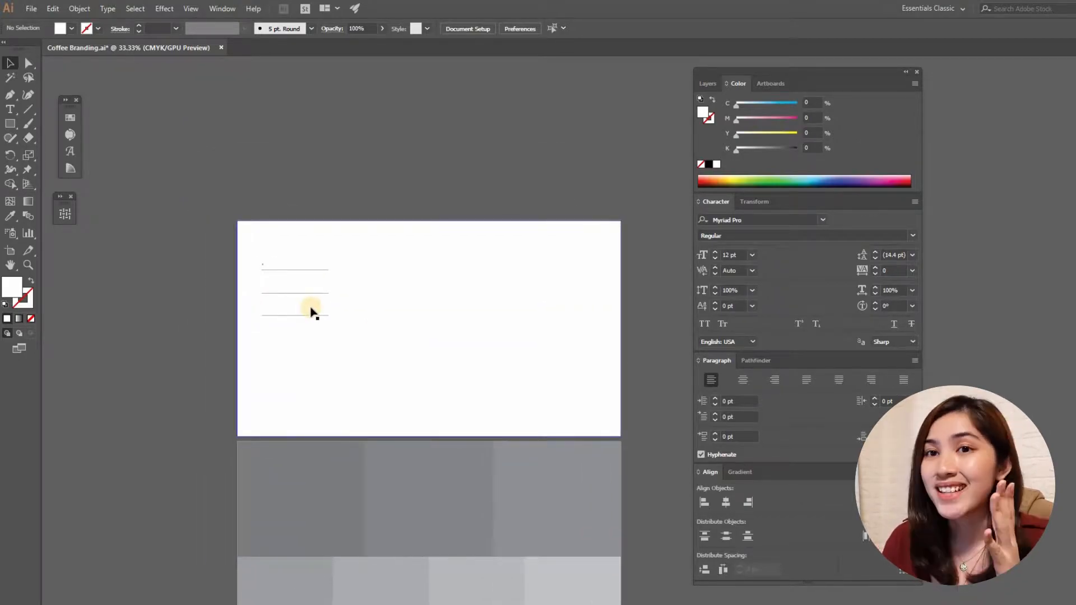
{"action": "scroll", "coordinate": [310, 310], "scroll_direction": "up", "scroll_amount": 1}
{"action": "scroll", "coordinate": [424, 337], "scroll_direction": "right", "scroll_amount": 4}
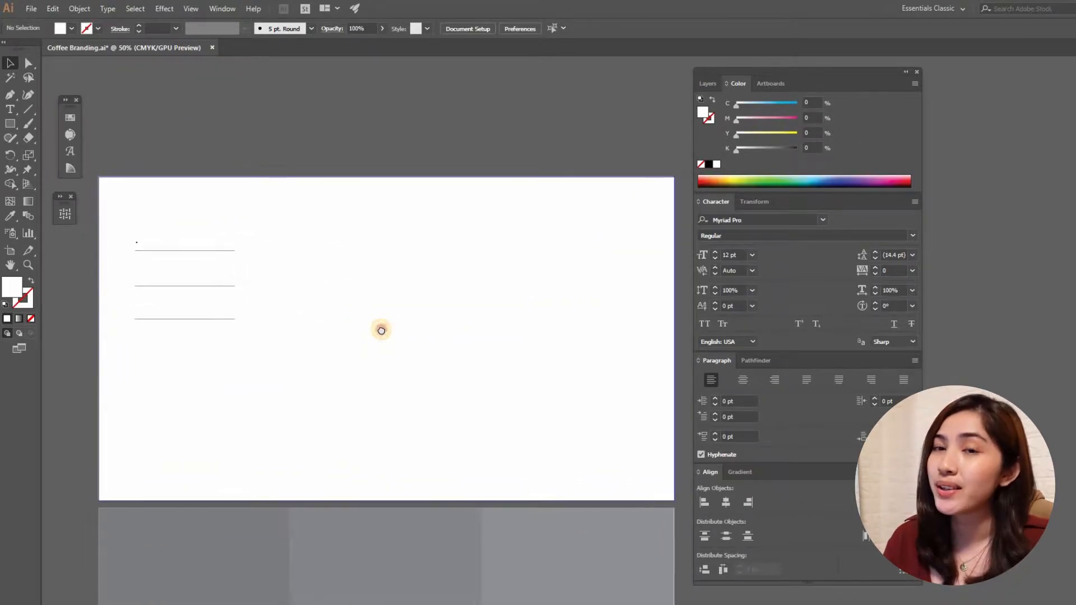
{"action": "scroll", "coordinate": [374, 309], "scroll_direction": "down", "scroll_amount": 1}
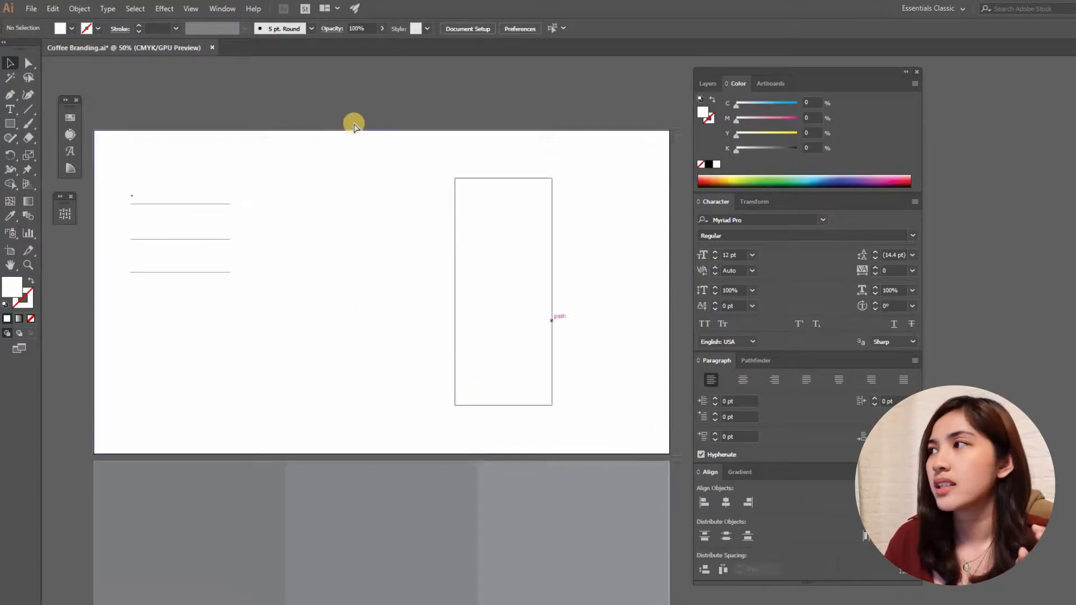
{"action": "scroll", "coordinate": [353, 123], "scroll_direction": "right", "scroll_amount": 2}
{"action": "scroll", "coordinate": [352, 123], "scroll_direction": "down", "scroll_amount": 2}
{"action": "left_click_drag", "start_coordinate": [372, 127], "coordinate": [391, 187]}
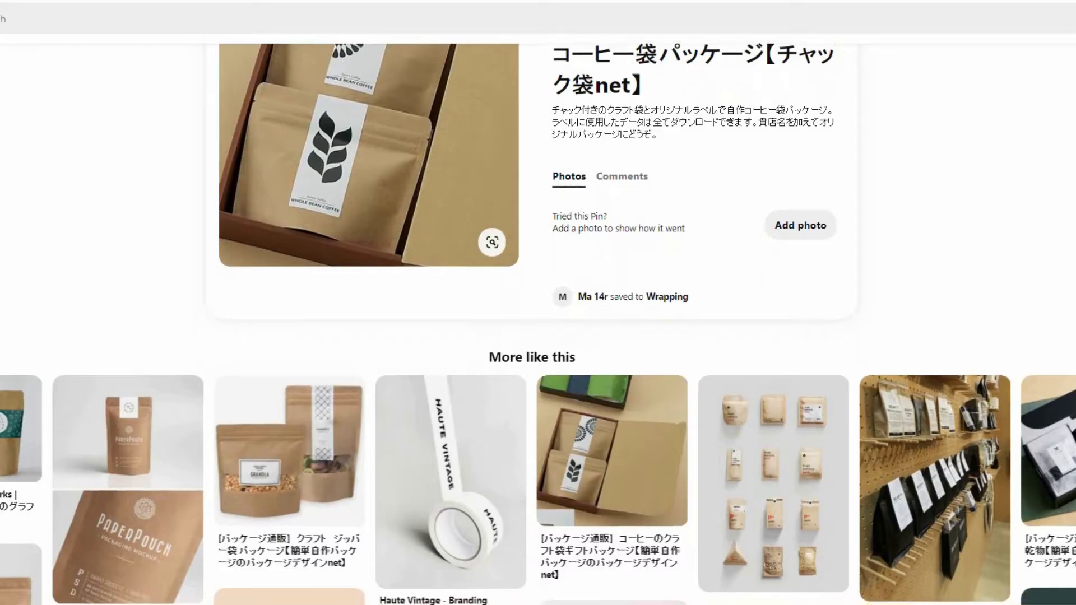
Step: Switch to Pinterest and browse the similar pins below the kraft coffee packaging and bottled coffee pins for inspiration
{"action": "scroll", "coordinate": [538, 323], "scroll_direction": "down", "scroll_amount": 3}
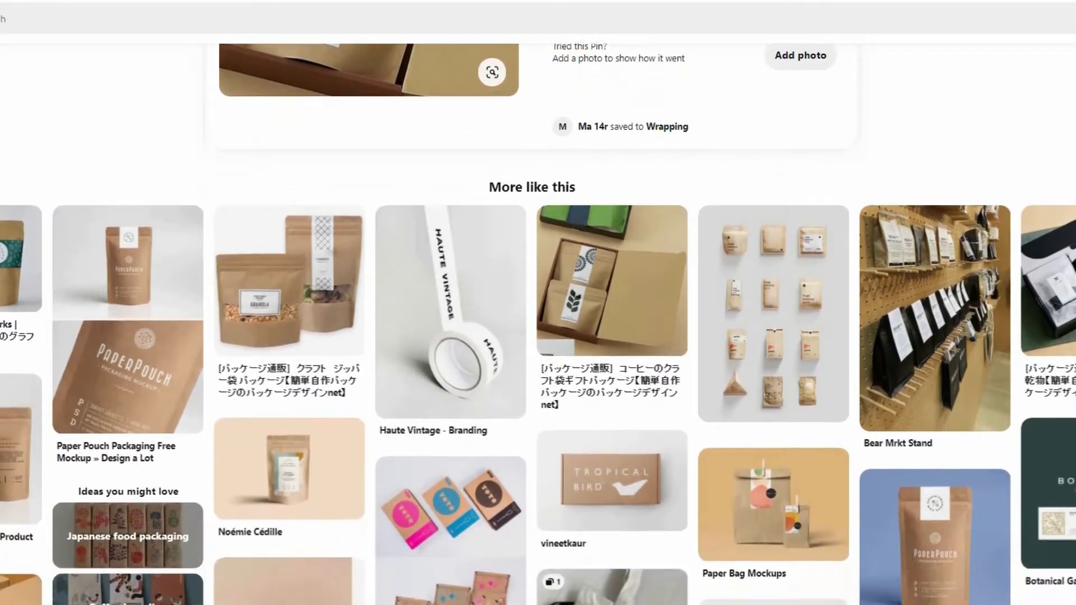
{"action": "scroll", "coordinate": [538, 323], "scroll_direction": "down", "scroll_amount": 3}
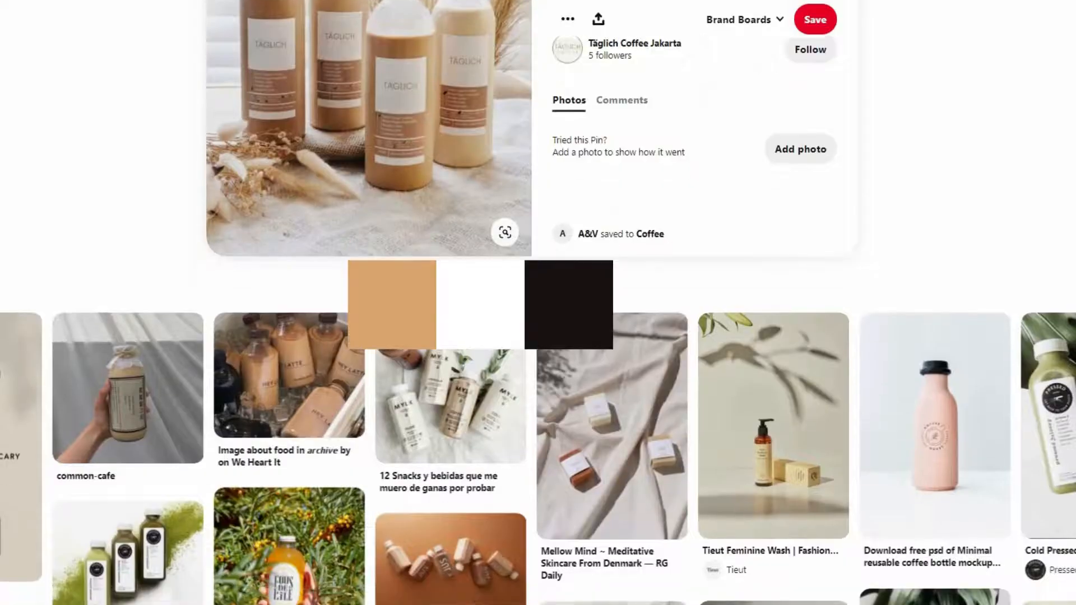
{"action": "scroll", "coordinate": [538, 324], "scroll_direction": "down", "scroll_amount": 2}
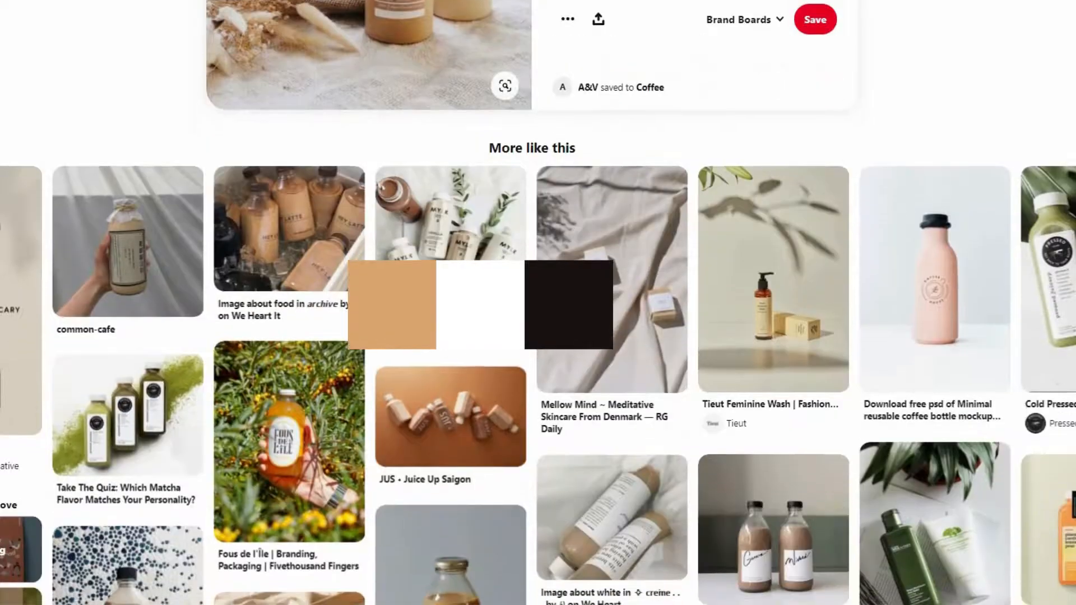
{"action": "scroll", "coordinate": [538, 323], "scroll_direction": "down", "scroll_amount": 4}
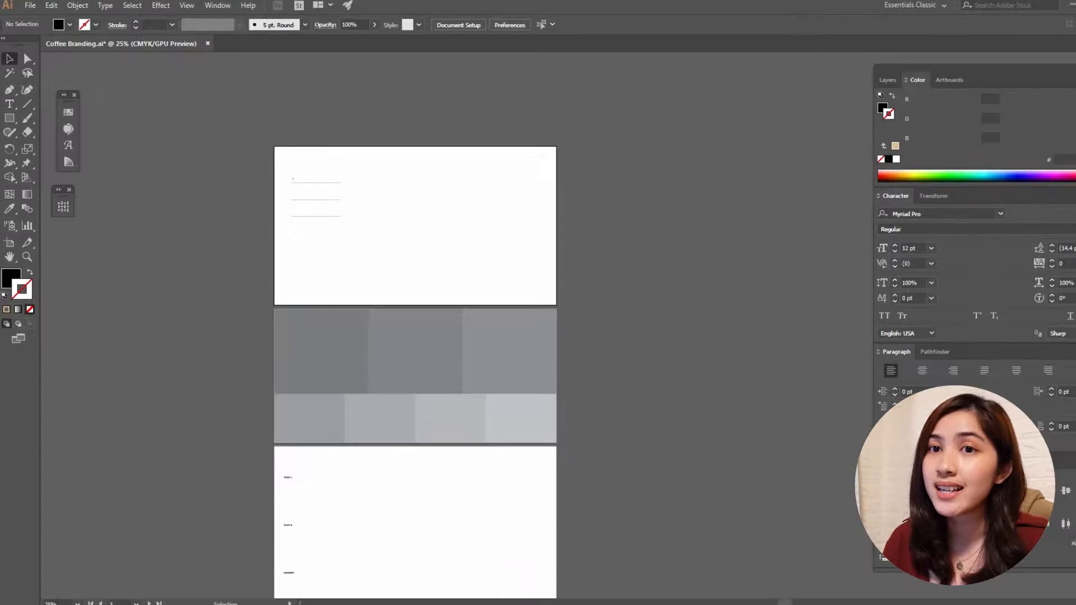
Step: Bring the picture frames of the first board in front of the placed packaging photos
{"action": "left_click_drag", "start_coordinate": [426, 241], "coordinate": [372, 269]}
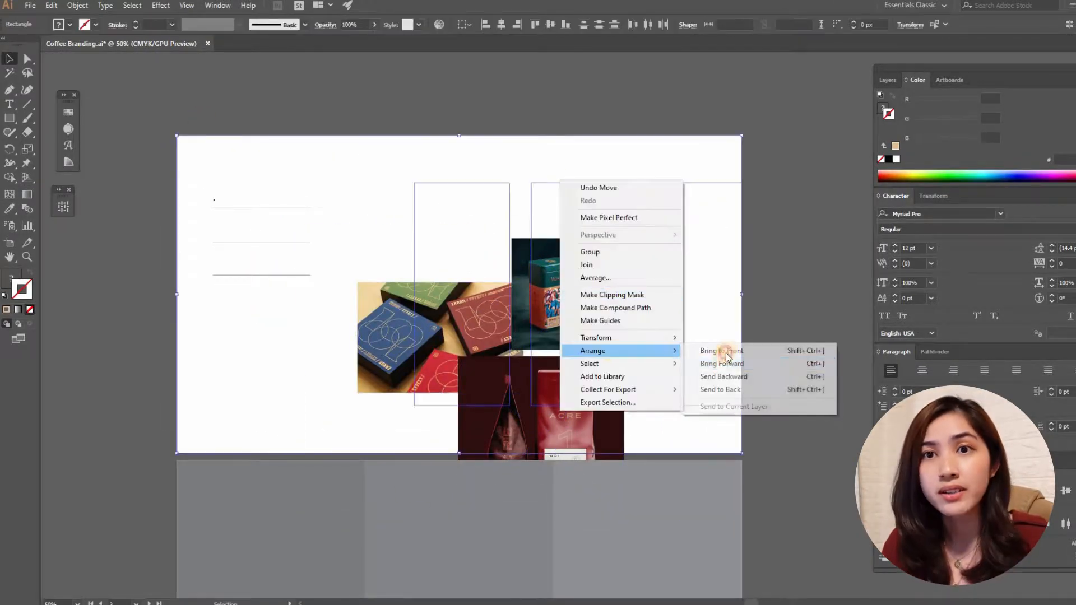
{"action": "left_click", "coordinate": [721, 353]}
{"action": "left_click", "coordinate": [502, 161], "text": "shift"}
{"action": "right_click", "coordinate": [526, 156]}
Step: Position the coloured boxes photo over the first picture frame and clip it with a clipping mask
{"action": "left_click_drag", "start_coordinate": [403, 313], "coordinate": [434, 294]}
{"action": "key", "text": "ctrl+y"}
{"action": "left_click", "coordinate": [413, 240], "text": "shift"}
{"action": "key", "text": "ctrl+y"}
{"action": "right_click", "coordinate": [413, 241]}
{"action": "left_click", "coordinate": [466, 324]}
{"action": "key", "text": "ctrl+y"}
Step: Try to clip the teal tins photo into the middle picture frame
{"action": "left_click", "coordinate": [540, 184], "text": "shift"}
{"action": "key", "text": "ctrl+y"}
{"action": "right_click", "coordinate": [557, 337]}
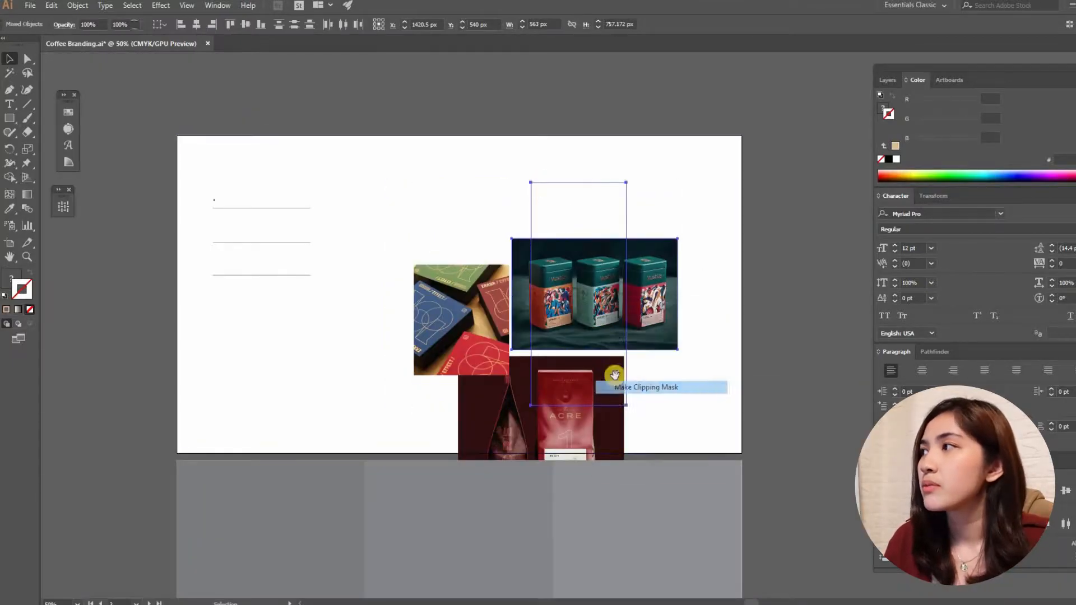
{"action": "left_click", "coordinate": [605, 384]}
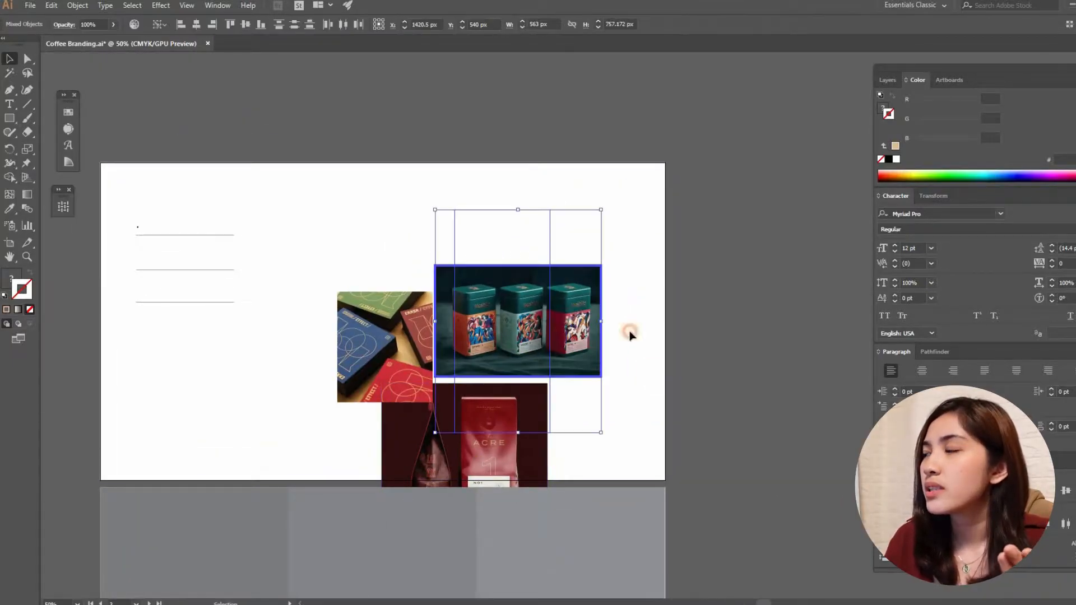
{"action": "left_click", "coordinate": [629, 331]}
Step: Move the teal tins photo onto the third picture frame and clip it with a clipping mask
{"action": "left_click_drag", "start_coordinate": [519, 330], "coordinate": [627, 359]}
{"action": "left_click", "coordinate": [569, 258], "text": "shift"}
{"action": "right_click", "coordinate": [570, 258]}
{"action": "left_click", "coordinate": [619, 342]}
Step: Position the dark red coffee bag photo over the middle picture frame and clip it with a clipping mask
{"action": "left_click_drag", "start_coordinate": [524, 436], "coordinate": [566, 430]}
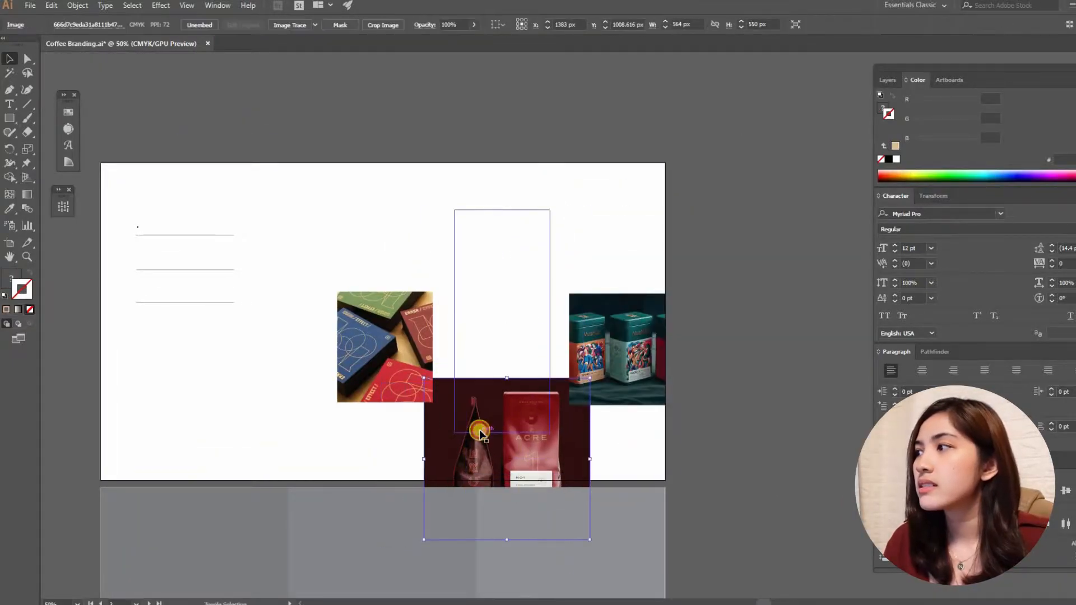
{"action": "right_click", "coordinate": [480, 431]}
{"action": "mouse_move", "coordinate": [539, 525]}
{"action": "left_click", "coordinate": [455, 424], "text": "shift"}
{"action": "right_click", "coordinate": [454, 424]}
{"action": "left_click", "coordinate": [510, 505]}
Step: Show the rulers, then enlarge and reposition the boxes photo inside its mask to fill the first frame
{"action": "left_click", "coordinate": [392, 263]}
{"action": "key", "text": "a"}
{"action": "key", "text": "ctrl+y"}
{"action": "left_click_drag", "start_coordinate": [386, 356], "coordinate": [382, 265]}
{"action": "key", "text": "ctrl+r"}
{"action": "key", "text": "ctrl+y"}
{"action": "left_click", "coordinate": [10, 58]}
{"action": "left_click_drag", "start_coordinate": [389, 313], "coordinate": [388, 432]}
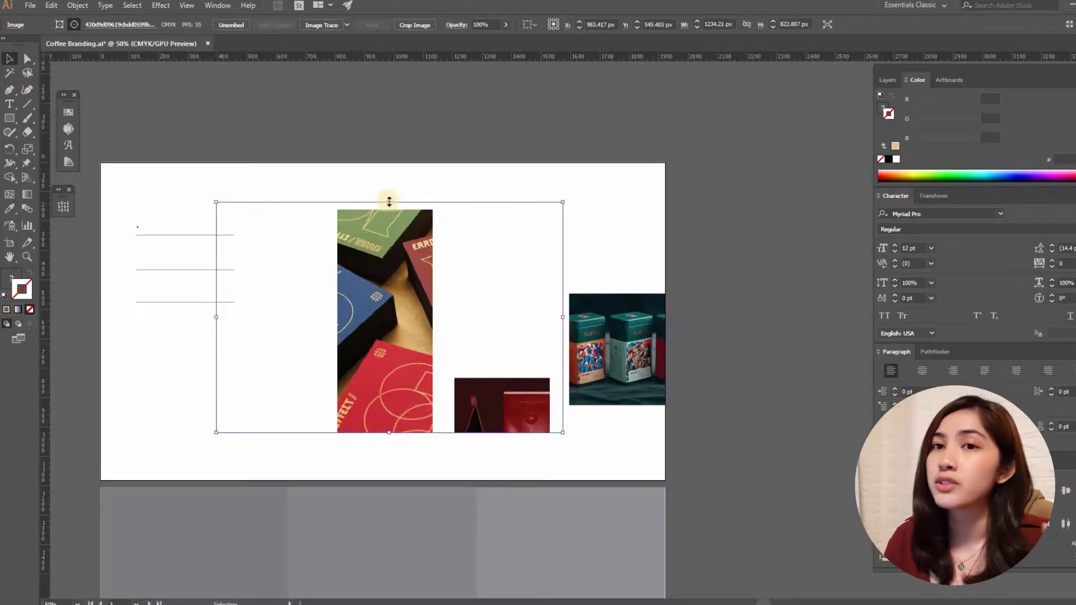
{"action": "left_click_drag", "start_coordinate": [388, 202], "coordinate": [389, 210]}
{"action": "left_click_drag", "start_coordinate": [414, 301], "coordinate": [396, 301]}
Step: Move and enlarge the coffee bag photo inside its mask so that it fills the middle frame
{"action": "left_click", "coordinate": [478, 407]}
{"action": "key", "text": "a"}
{"action": "left_click", "coordinate": [503, 412]}
{"action": "key", "text": "v"}
{"action": "left_click_drag", "start_coordinate": [503, 412], "coordinate": [502, 239]}
{"action": "left_click_drag", "start_coordinate": [506, 368], "coordinate": [505, 437]}
Step: Enlarge the teal tins photo inside its mask so that it fills the third frame
{"action": "key", "text": "a"}
{"action": "left_click", "coordinate": [627, 301]}
{"action": "left_click_drag", "start_coordinate": [627, 293], "coordinate": [628, 209]}
{"action": "left_click_drag", "start_coordinate": [627, 405], "coordinate": [627, 433]}
{"action": "left_click", "coordinate": [585, 452]}
Step: Enter the keywords Luxurious, Clean and Sleek above the three lines and replace Clean with Elegant
{"action": "scroll", "coordinate": [463, 303], "scroll_direction": "up", "scroll_amount": 2}
{"action": "scroll", "coordinate": [719, 415], "scroll_direction": "down", "scroll_amount": 3}
{"action": "key", "text": "t"}
{"action": "left_click", "coordinate": [264, 240]}
{"action": "type", "text": "Luxurious"}
{"action": "left_click", "coordinate": [331, 274]}
{"action": "type", "text": "Cl"}
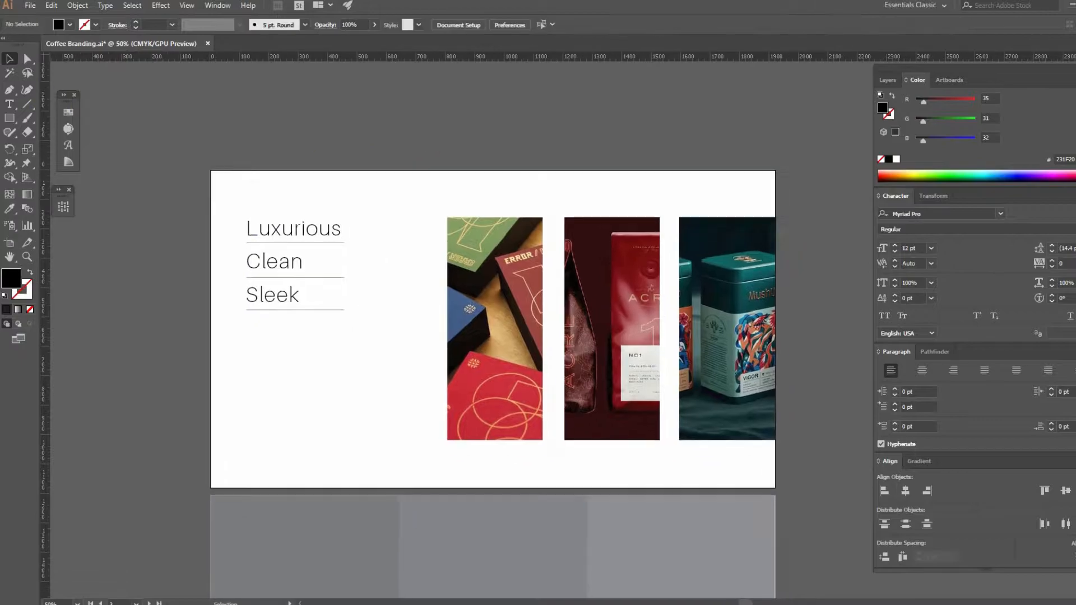
{"action": "double_click", "coordinate": [255, 260]}
{"action": "type", "text": "Elegant"}
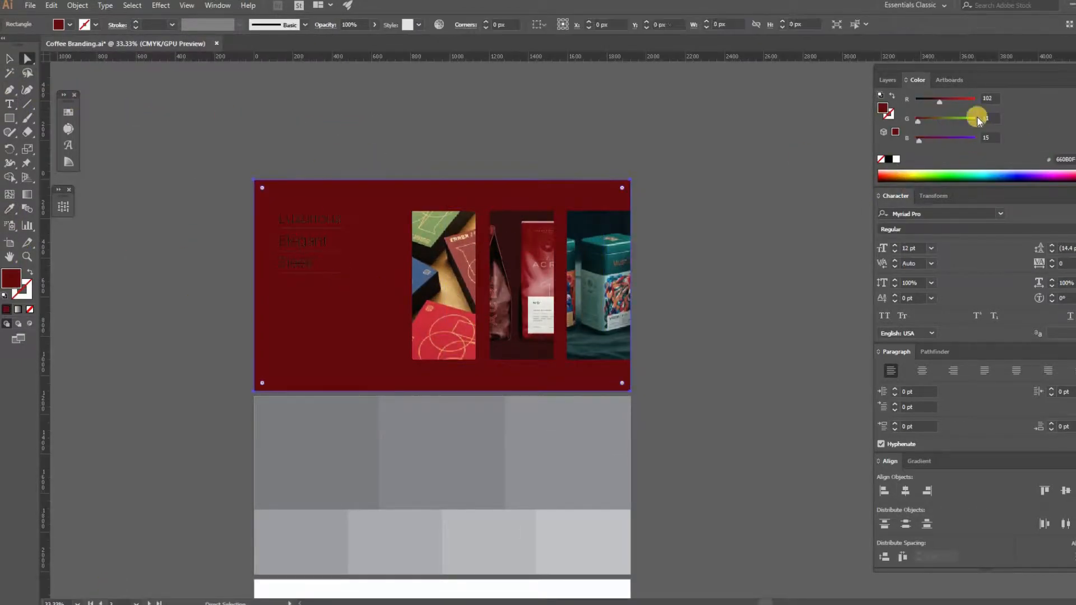
Step: Lighten the first board's dark red background and colour the keyword underlines tan, R 229, G 189, B 143
{"action": "scroll", "coordinate": [987, 99], "scroll_direction": "up", "scroll_amount": 10}
{"action": "scroll", "coordinate": [987, 118], "scroll_direction": "up", "scroll_amount": 8}
{"action": "scroll", "coordinate": [987, 138], "scroll_direction": "up", "scroll_amount": 5}
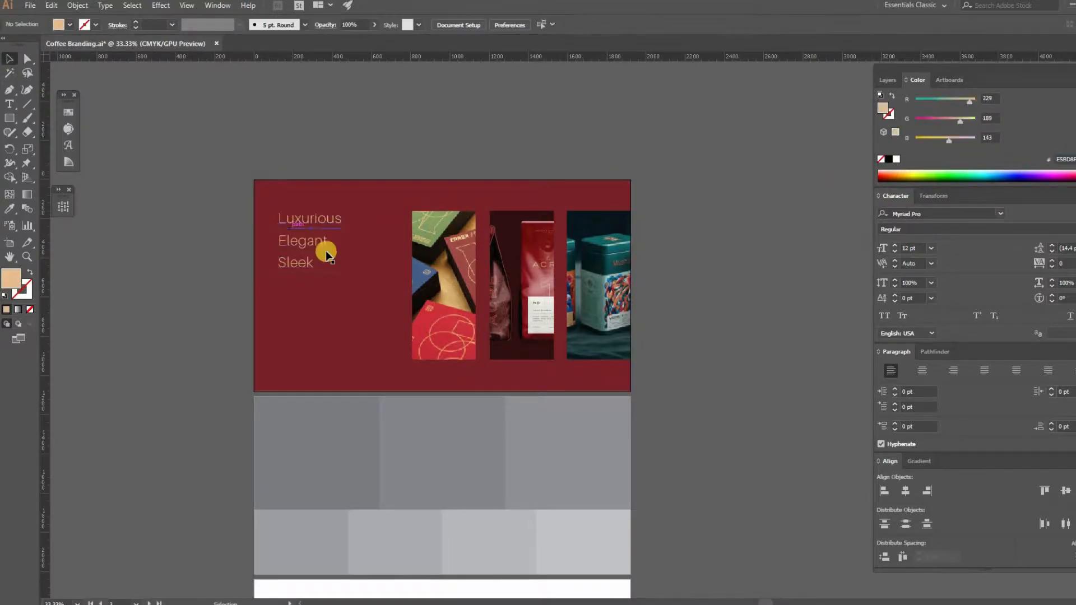
{"action": "left_click", "coordinate": [324, 247]}
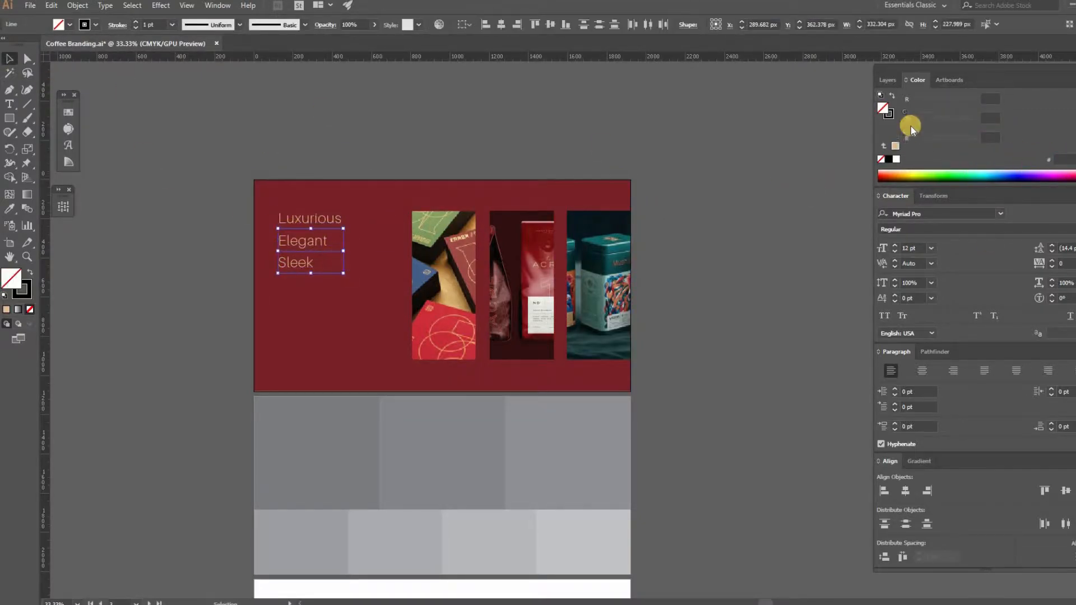
{"action": "left_click", "coordinate": [695, 290]}
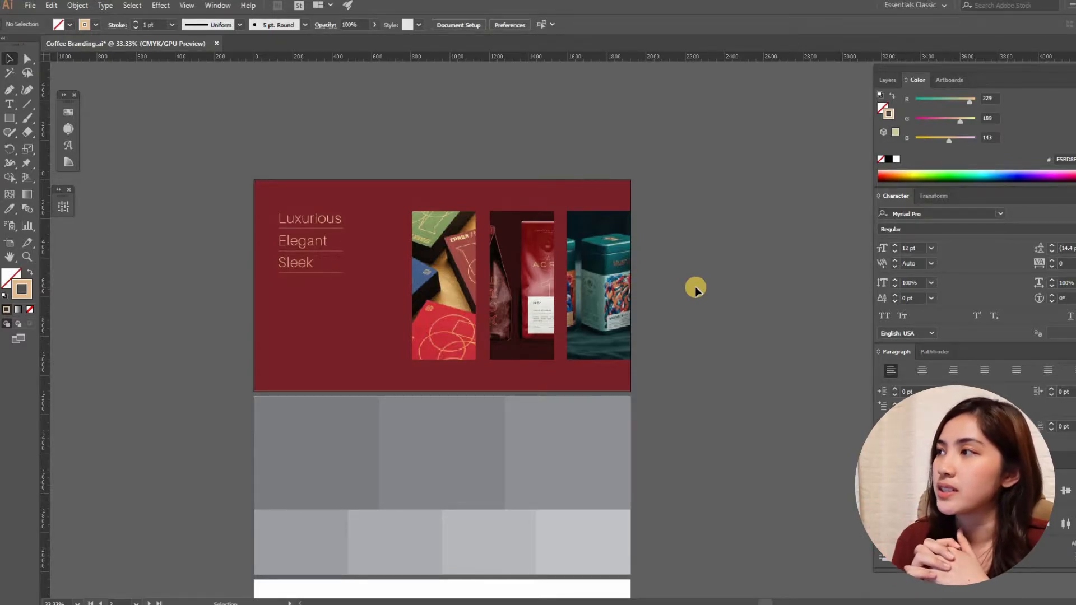
Step: Fill the first large swatch of the colour palette with white and no stroke
{"action": "mouse_move", "coordinate": [264, 457]}
{"action": "left_mouse_down"}
{"action": "mouse_move", "coordinate": [194, 337]}
{"action": "mouse_move", "coordinate": [261, 373]}
{"action": "mouse_move", "coordinate": [342, 329]}
{"action": "left_mouse_up"}
{"action": "left_click", "coordinate": [287, 347]}
{"action": "left_click", "coordinate": [888, 160]}
{"action": "left_click_drag", "start_coordinate": [22, 289], "coordinate": [13, 277]}
{"action": "left_click", "coordinate": [30, 310]}
{"action": "left_click", "coordinate": [262, 343]}
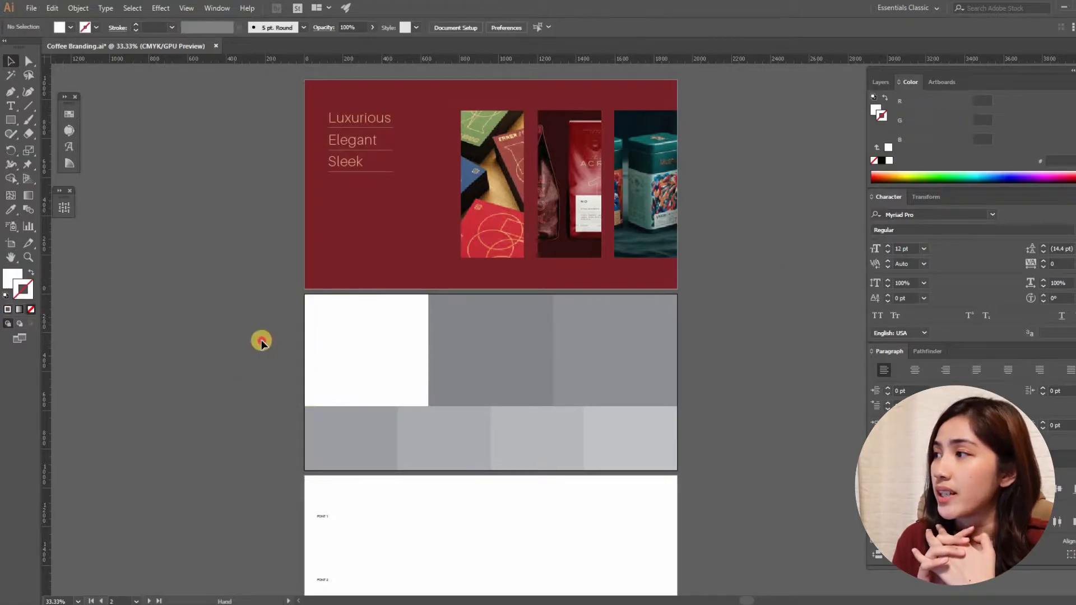
Step: Place a small test swatch in the first board's red beside the colour palette
{"action": "scroll", "coordinate": [489, 342], "scroll_direction": "up", "scroll_amount": 2}
{"action": "scroll", "coordinate": [471, 353], "scroll_direction": "down", "scroll_amount": 1}
{"action": "left_click", "coordinate": [476, 350]}
{"action": "left_click", "coordinate": [310, 200]}
{"action": "left_click_drag", "start_coordinate": [345, 317], "coordinate": [436, 320]}
{"action": "left_click_drag", "start_coordinate": [591, 336], "coordinate": [224, 318]}
{"action": "left_click_drag", "start_coordinate": [234, 231], "coordinate": [234, 354]}
{"action": "left_click_drag", "start_coordinate": [238, 371], "coordinate": [245, 326]}
Step: Adjust the red of the test swatch to a darker shade and add an even darker duplicate below it
{"action": "left_click", "coordinate": [877, 108]}
{"action": "left_click_drag", "start_coordinate": [935, 103], "coordinate": [911, 123]}
{"action": "left_click", "coordinate": [257, 192]}
{"action": "left_click_drag", "start_coordinate": [259, 292], "coordinate": [238, 283]}
{"action": "left_click_drag", "start_coordinate": [231, 331], "coordinate": [233, 377], "text": "alt"}
{"action": "left_click_drag", "start_coordinate": [931, 104], "coordinate": [922, 104]}
{"action": "left_click", "coordinate": [265, 415]}
Step: Fill the second small swatch with the lightest test red and the second large swatch with the deeper test red
{"action": "left_click", "coordinate": [511, 467]}
{"action": "key", "text": "i"}
{"action": "left_click", "coordinate": [226, 274]}
{"action": "left_click", "coordinate": [11, 61]}
{"action": "left_click", "coordinate": [549, 314]}
{"action": "key", "text": "i"}
{"action": "left_click", "coordinate": [230, 317]}
{"action": "left_click", "coordinate": [11, 60]}
Step: Fill the first small swatch with black and raise its red value slightly for a warm near-black
{"action": "left_click", "coordinate": [382, 431]}
{"action": "left_click", "coordinate": [881, 160]}
{"action": "left_click", "coordinate": [1073, 82]}
{"action": "left_click", "coordinate": [983, 117]}
{"action": "left_click_drag", "start_coordinate": [909, 103], "coordinate": [912, 103]}
{"action": "left_click_drag", "start_coordinate": [411, 387], "coordinate": [298, 377]}
Step: Fill the third large swatch with a teal sampled from the tins photo
{"action": "left_click", "coordinate": [616, 331]}
{"action": "key", "text": "i"}
{"action": "left_click_drag", "start_coordinate": [473, 312], "coordinate": [417, 425]}
{"action": "left_click", "coordinate": [651, 119]}
{"action": "left_click_drag", "start_coordinate": [617, 175], "coordinate": [573, 172]}
{"action": "left_click", "coordinate": [624, 124]}
{"action": "left_click", "coordinate": [625, 145]}
{"action": "left_click", "coordinate": [626, 135]}
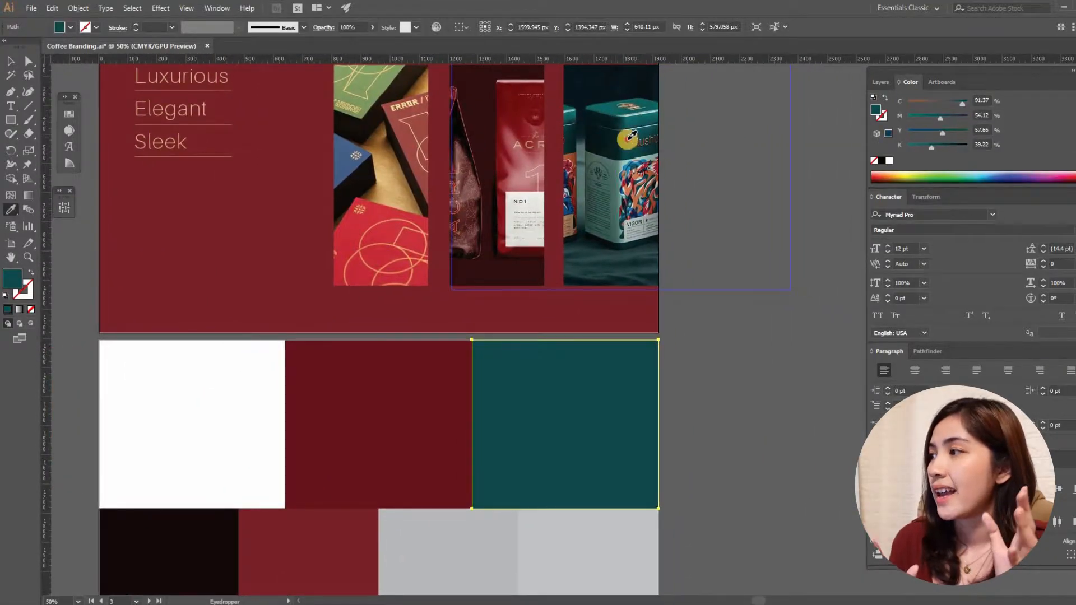
{"action": "left_click", "coordinate": [628, 132]}
Step: Copy the sampled teal's hex code and apply it to the third large swatch
{"action": "left_click", "coordinate": [1073, 82]}
{"action": "left_click", "coordinate": [984, 117]}
{"action": "double_click", "coordinate": [1056, 160]}
{"action": "key", "text": "ctrl+c"}
{"action": "left_click", "coordinate": [29, 60]}
{"action": "left_click", "coordinate": [579, 407]}
{"action": "double_click", "coordinate": [1056, 161]}
{"action": "key", "text": "ctrl+v"}
{"action": "left_click", "coordinate": [723, 424]}
Step: Darken the second large swatch to a deep maroon through its hex code
{"action": "left_click_drag", "start_coordinate": [474, 430], "coordinate": [646, 331]}
{"action": "left_click", "coordinate": [535, 322]}
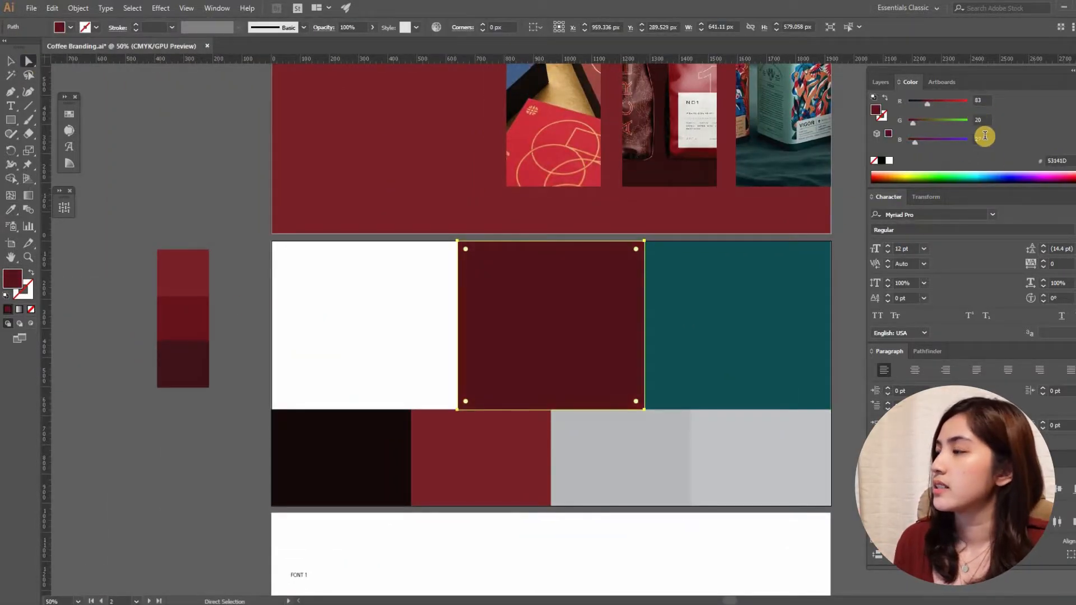
{"action": "left_click_drag", "start_coordinate": [1067, 160], "coordinate": [965, 161]}
{"action": "key", "text": "ctrl+v"}
{"action": "left_click", "coordinate": [407, 281]}
Step: Fill the second small swatch with the red sampled from the first board's background
{"action": "left_click_drag", "start_coordinate": [468, 334], "coordinate": [435, 291]}
{"action": "left_click", "coordinate": [449, 416]}
{"action": "left_click", "coordinate": [10, 209]}
{"action": "left_click", "coordinate": [347, 135]}
{"action": "left_click", "coordinate": [29, 60]}
{"action": "left_click", "coordinate": [198, 263]}
Step: Fill the third small swatch with gold sampled from the boxes photo and shift it to orange, C 12, M 56, Y 79
{"action": "left_click", "coordinate": [572, 414]}
{"action": "left_click", "coordinate": [11, 210]}
{"action": "left_click_drag", "start_coordinate": [553, 128], "coordinate": [473, 215]}
{"action": "left_click", "coordinate": [437, 134]}
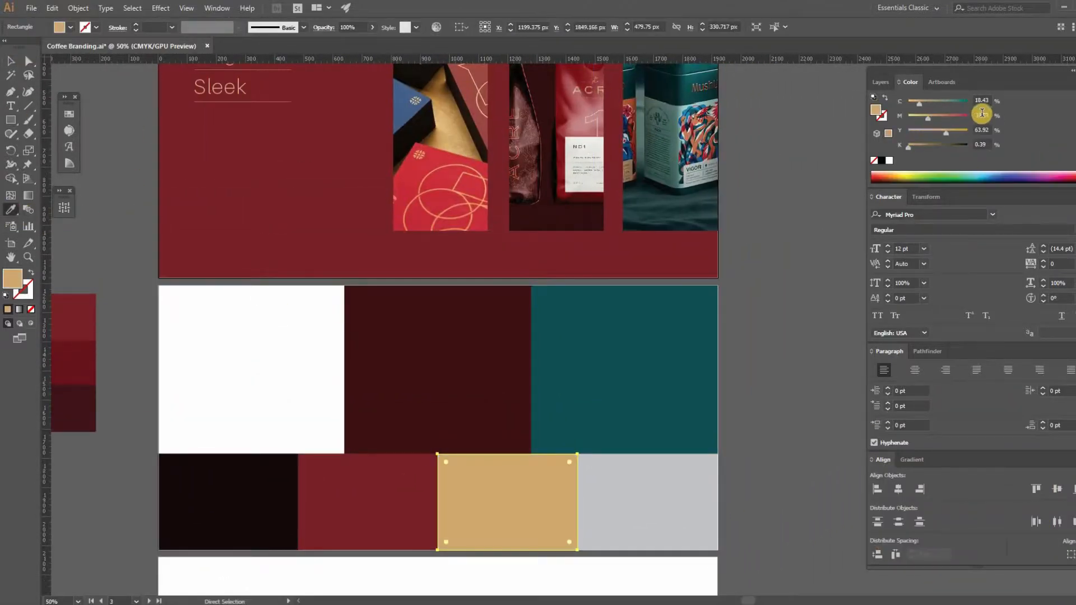
{"action": "scroll", "coordinate": [980, 114], "scroll_direction": "up", "scroll_amount": 15}
{"action": "left_click", "coordinate": [29, 61]}
{"action": "left_click", "coordinate": [112, 209]}
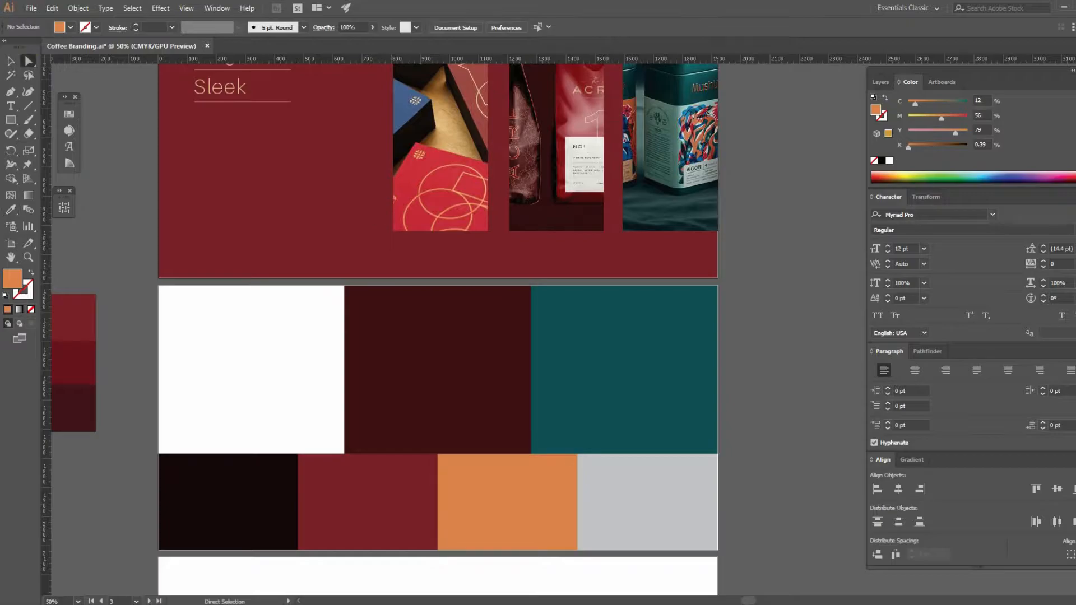
Step: Recolour the third small swatch to a deeper orange through its hex code
{"action": "left_click", "coordinate": [507, 499]}
{"action": "left_click", "coordinate": [1074, 82]}
{"action": "left_click", "coordinate": [1025, 116]}
{"action": "left_click_drag", "start_coordinate": [1069, 161], "coordinate": [910, 168]}
{"action": "left_click", "coordinate": [112, 168]}
{"action": "left_click", "coordinate": [507, 499]}
{"action": "key", "text": "ctrl+v"}
{"action": "left_click", "coordinate": [781, 392]}
Step: Bring the Gold-06.png texture into the document, size it over the grey fourth small swatch and embed it
{"action": "left_click", "coordinate": [644, 498]}
{"action": "left_click_drag", "start_coordinate": [586, 591], "coordinate": [599, 551]}
{"action": "left_click", "coordinate": [11, 61]}
{"action": "key", "text": "alt+Tab"}
{"action": "left_click", "coordinate": [765, 74]}
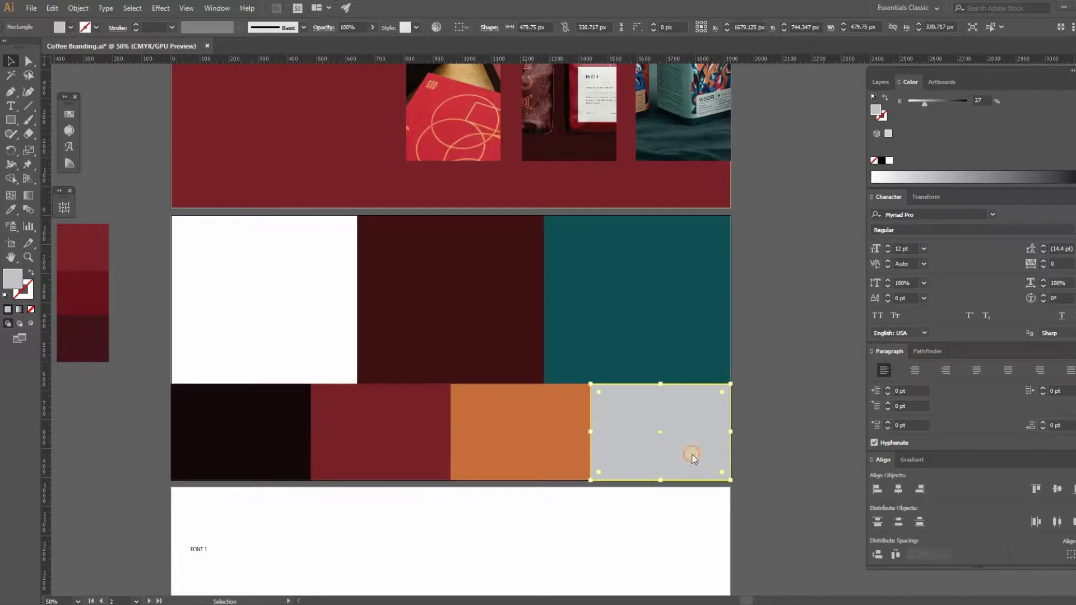
{"action": "left_click_drag", "start_coordinate": [475, 444], "coordinate": [743, 452]}
{"action": "left_click_drag", "start_coordinate": [700, 412], "coordinate": [616, 384]}
{"action": "left_click_drag", "start_coordinate": [653, 483], "coordinate": [569, 452]}
{"action": "left_click", "coordinate": [196, 27]}
Step: Send the gold texture behind the grey swatch and clip it to the swatch's shape
{"action": "right_click", "coordinate": [585, 329]}
{"action": "mouse_move", "coordinate": [633, 415]}
{"action": "left_click", "coordinate": [745, 452]}
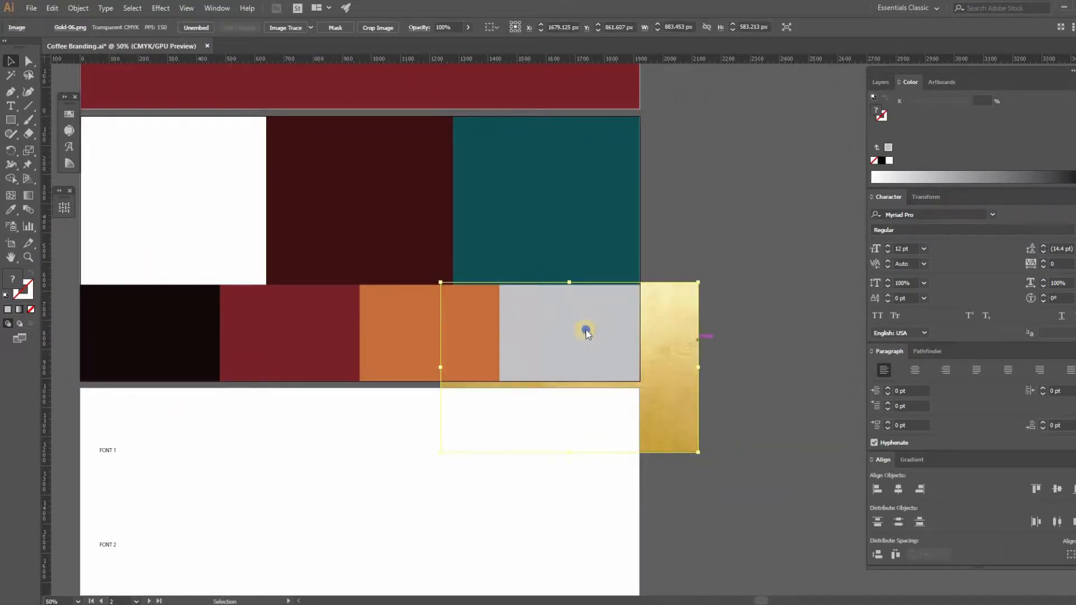
{"action": "left_click", "coordinate": [585, 330], "text": "shift"}
{"action": "right_click", "coordinate": [586, 330]}
{"action": "left_click", "coordinate": [627, 408]}
Step: Resize and reposition the gold texture inside its clipping shape on the fourth small swatch
{"action": "left_click", "coordinate": [29, 61]}
{"action": "left_click", "coordinate": [723, 357]}
{"action": "left_click", "coordinate": [559, 352]}
{"action": "left_click_drag", "start_coordinate": [598, 320], "coordinate": [598, 287]}
{"action": "left_click", "coordinate": [10, 61]}
{"action": "left_click_drag", "start_coordinate": [569, 248], "coordinate": [569, 265]}
{"action": "mouse_move", "coordinate": [569, 321]}
{"action": "left_mouse_down"}
{"action": "mouse_move", "coordinate": [569, 336]}
{"action": "mouse_move", "coordinate": [579, 309]}
{"action": "left_mouse_up"}
{"action": "left_click", "coordinate": [667, 443]}
Step: Delete the stack of dark red sample swatches beside the palette board
{"action": "scroll", "coordinate": [667, 442], "scroll_direction": "down", "scroll_amount": 2}
{"action": "scroll", "coordinate": [298, 339], "scroll_direction": "up", "scroll_amount": 1}
{"action": "left_click_drag", "start_coordinate": [223, 359], "coordinate": [204, 269]}
{"action": "key", "text": "Delete"}
Step: Fill the first large white swatch with cream, hex FBECE5
{"action": "left_click", "coordinate": [342, 314]}
{"action": "left_click", "coordinate": [1072, 83]}
{"action": "left_click", "coordinate": [989, 115]}
{"action": "scroll", "coordinate": [316, 307], "scroll_direction": "up", "scroll_amount": 2}
{"action": "left_click", "coordinate": [336, 305]}
{"action": "left_click", "coordinate": [1072, 82]}
{"action": "left_click", "coordinate": [989, 115]}
{"action": "left_click", "coordinate": [1069, 158]}
{"action": "left_click", "coordinate": [29, 61]}
{"action": "left_click", "coordinate": [1059, 160]}
{"action": "key", "text": "Return"}
{"action": "scroll", "coordinate": [227, 320], "scroll_direction": "down", "scroll_amount": 2}
{"action": "left_click", "coordinate": [663, 307]}
{"action": "left_click_drag", "start_coordinate": [664, 307], "coordinate": [717, 370]}
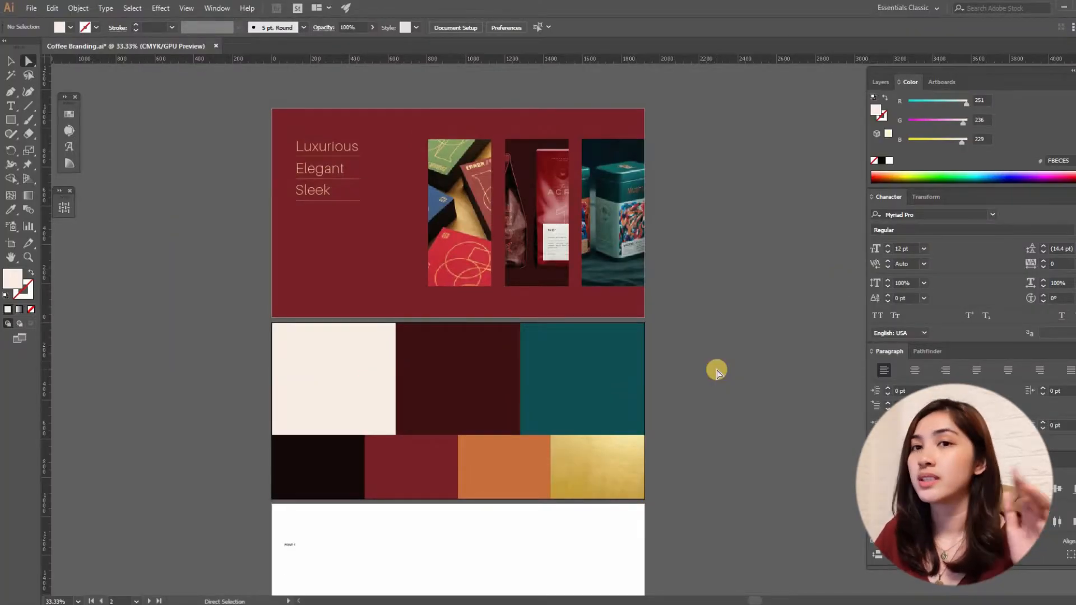
Step: Stretch a copy of the cream swatch over the third board and add the text MORNING MIXTURE
{"action": "left_click_drag", "start_coordinate": [360, 373], "coordinate": [552, 449]}
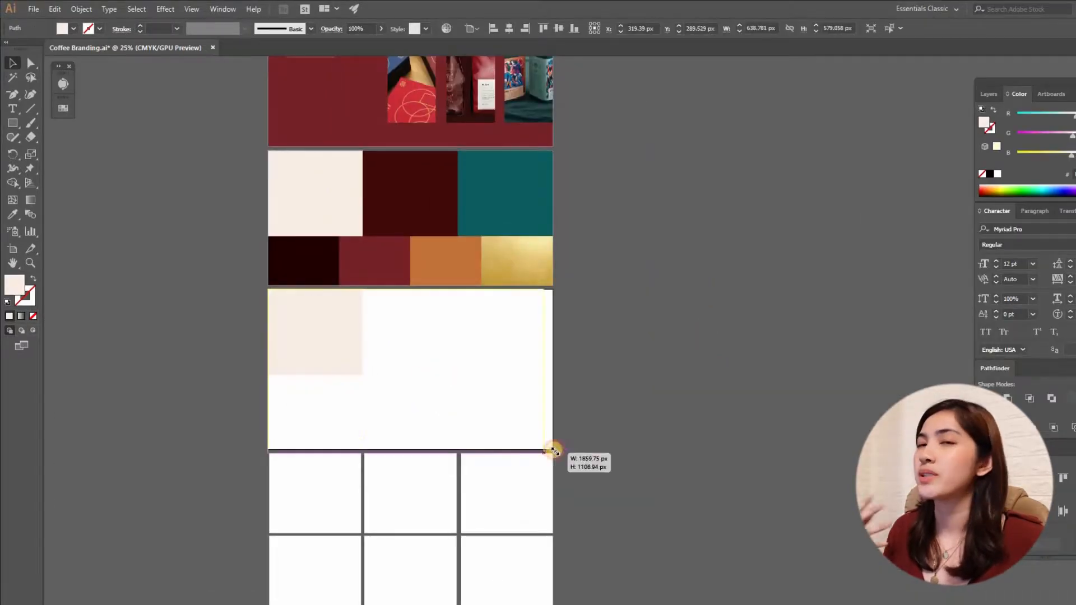
{"action": "scroll", "coordinate": [159, 353], "scroll_direction": "down", "scroll_amount": 2}
{"action": "key", "text": "t"}
{"action": "left_click", "coordinate": [336, 305]}
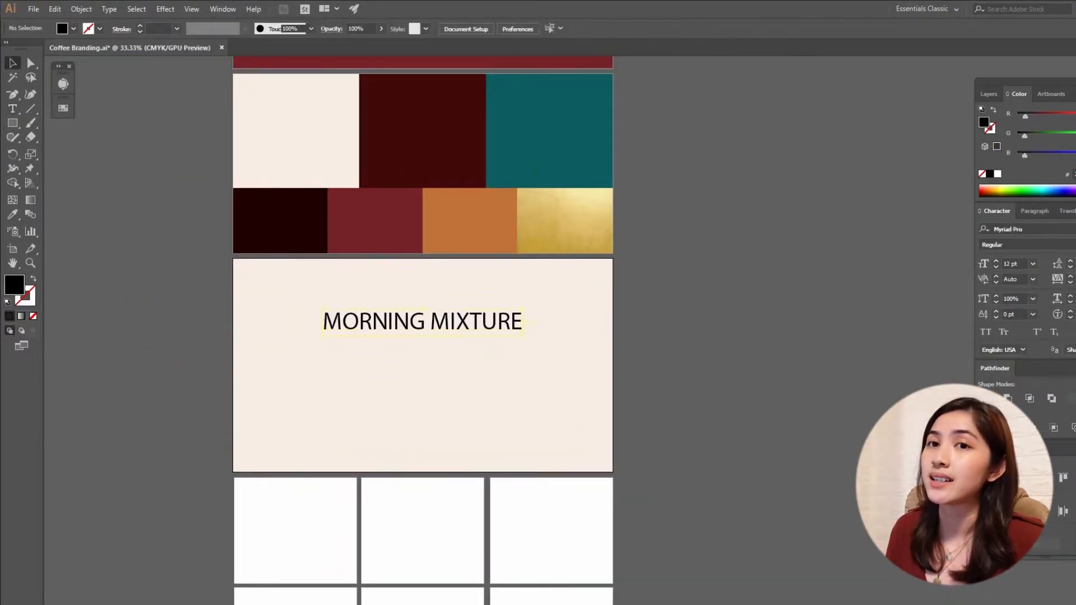
Step: Try fonts from Abuget onward on the MORNING MIXTURE text
{"action": "left_click", "coordinate": [1040, 230]}
{"action": "type", "text": "Abuget"}
{"action": "key", "text": "Return"}
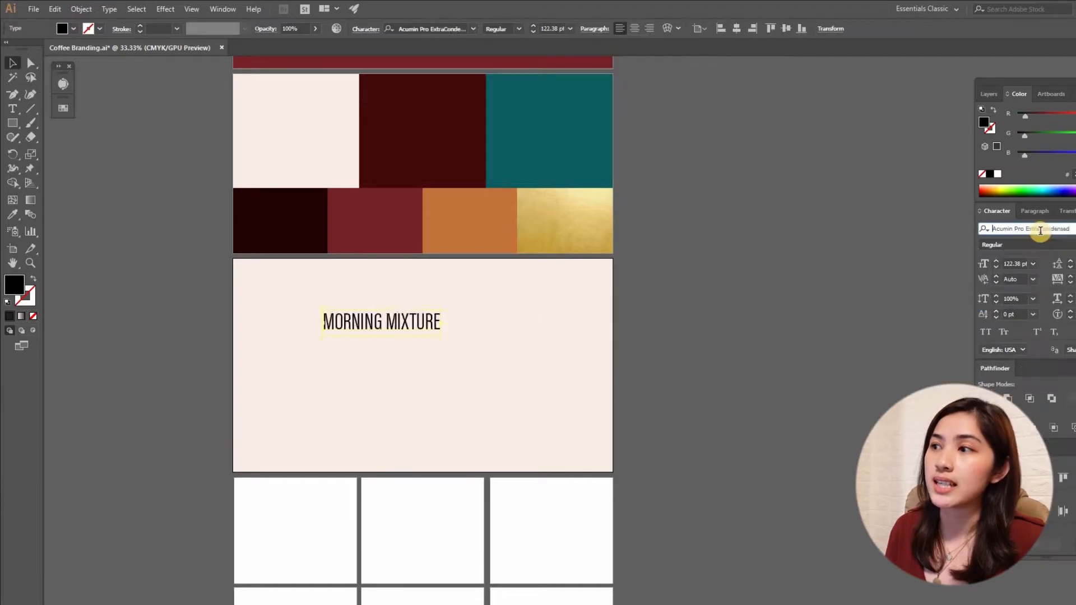
{"action": "key", "text": "Down"}
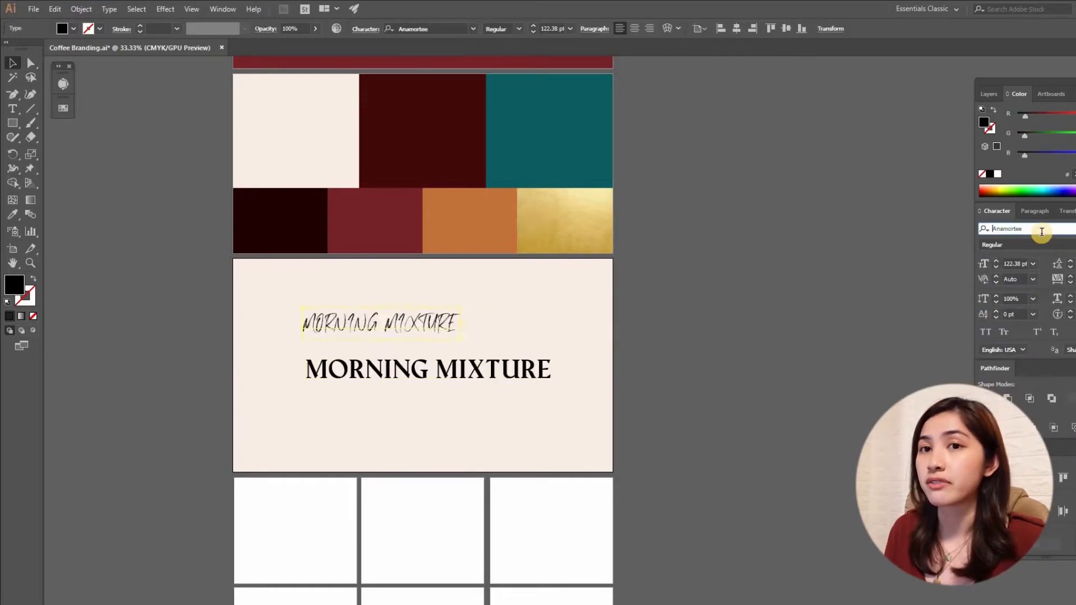
{"action": "key", "text": "Down"}
Step: Place font-sample copies of MORNING MIXTURE below and beside the original, and try further fonts up to Bebas
{"action": "left_click_drag", "start_coordinate": [451, 333], "coordinate": [461, 425]}
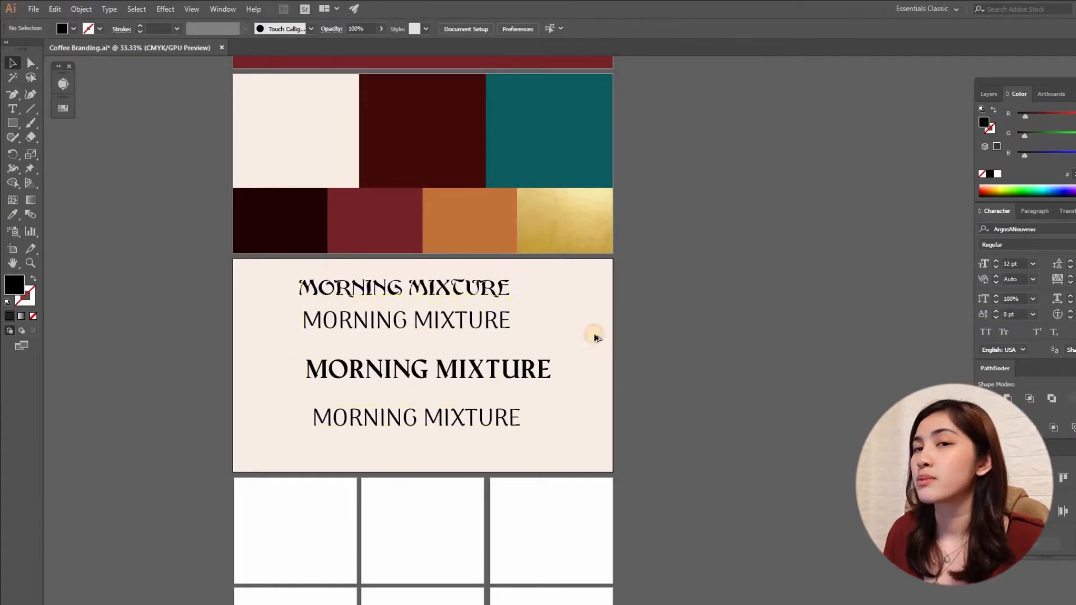
{"action": "left_click_drag", "start_coordinate": [384, 297], "coordinate": [644, 325]}
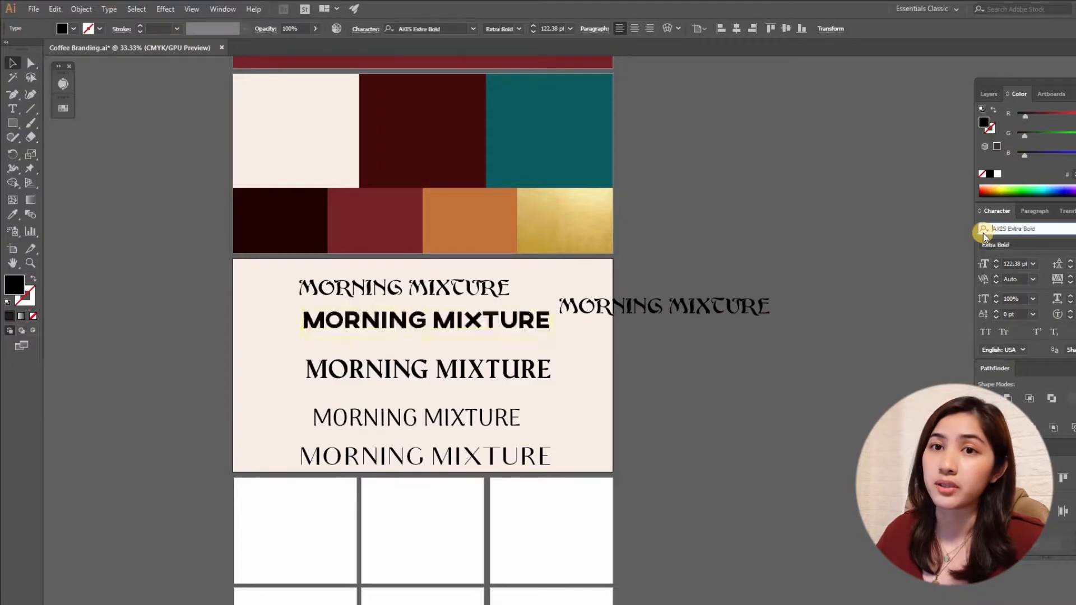
{"action": "left_click", "coordinate": [1053, 230]}
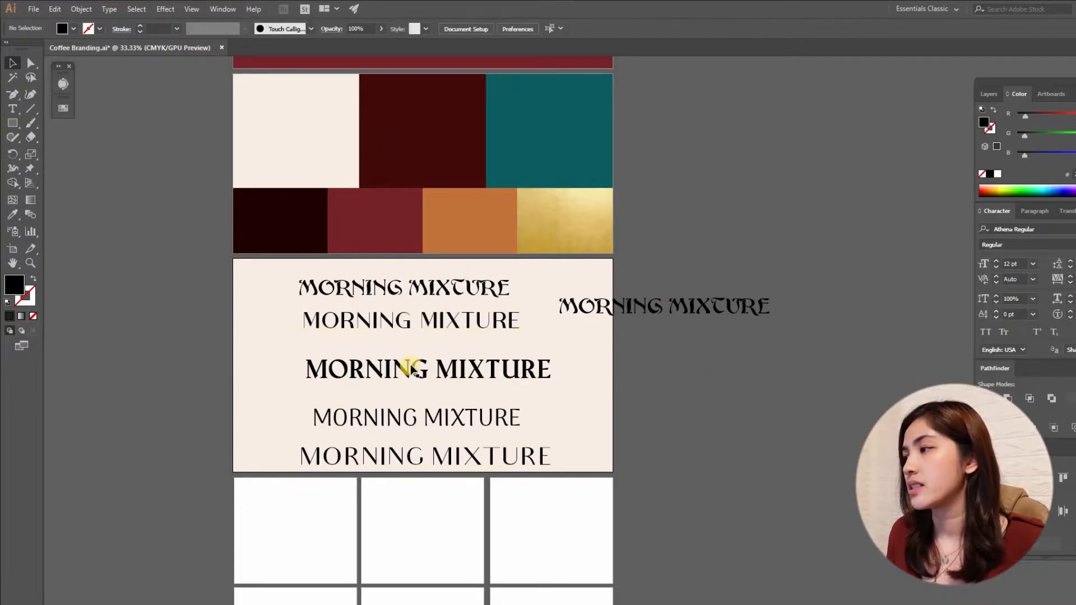
{"action": "left_click", "coordinate": [1002, 229]}
{"action": "type", "text": "Bebas"}
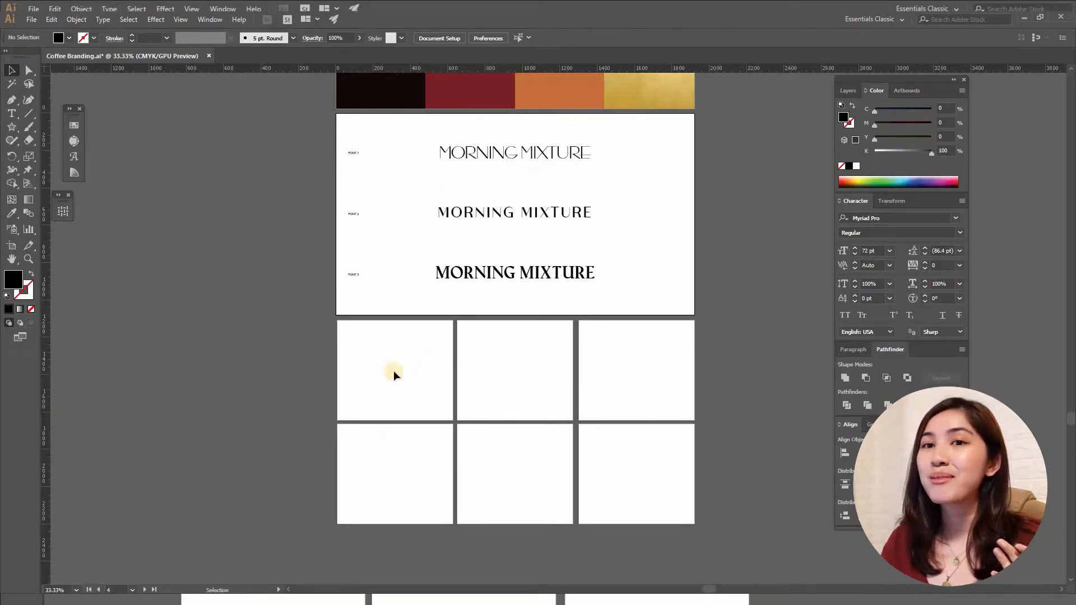
Step: Copy the black palette swatch onto the first small board and stretch it to cover the board, about 621 x 537 px
{"action": "scroll", "coordinate": [393, 371], "scroll_direction": "up", "scroll_amount": 2}
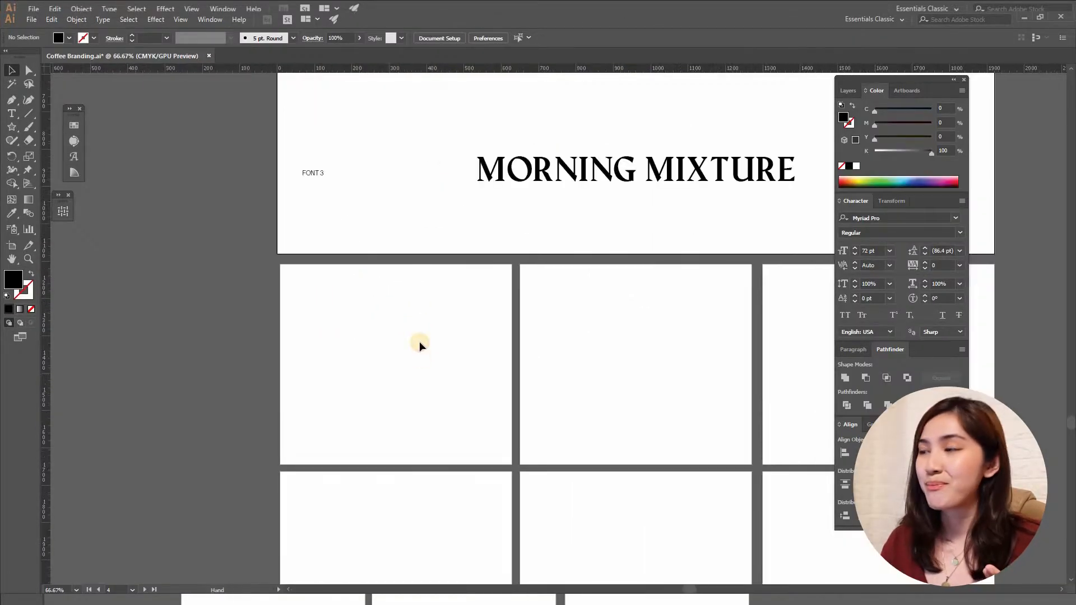
{"action": "scroll", "coordinate": [418, 340], "scroll_direction": "down", "scroll_amount": 2}
{"action": "left_click_drag", "start_coordinate": [393, 404], "coordinate": [410, 425]}
{"action": "left_click_drag", "start_coordinate": [432, 101], "coordinate": [425, 183]}
{"action": "left_click", "coordinate": [425, 183]}
{"action": "left_click", "coordinate": [378, 398]}
{"action": "left_click_drag", "start_coordinate": [378, 397], "coordinate": [415, 293]}
{"action": "scroll", "coordinate": [415, 293], "scroll_direction": "up", "scroll_amount": 2}
{"action": "left_click_drag", "start_coordinate": [598, 353], "coordinate": [613, 364]}
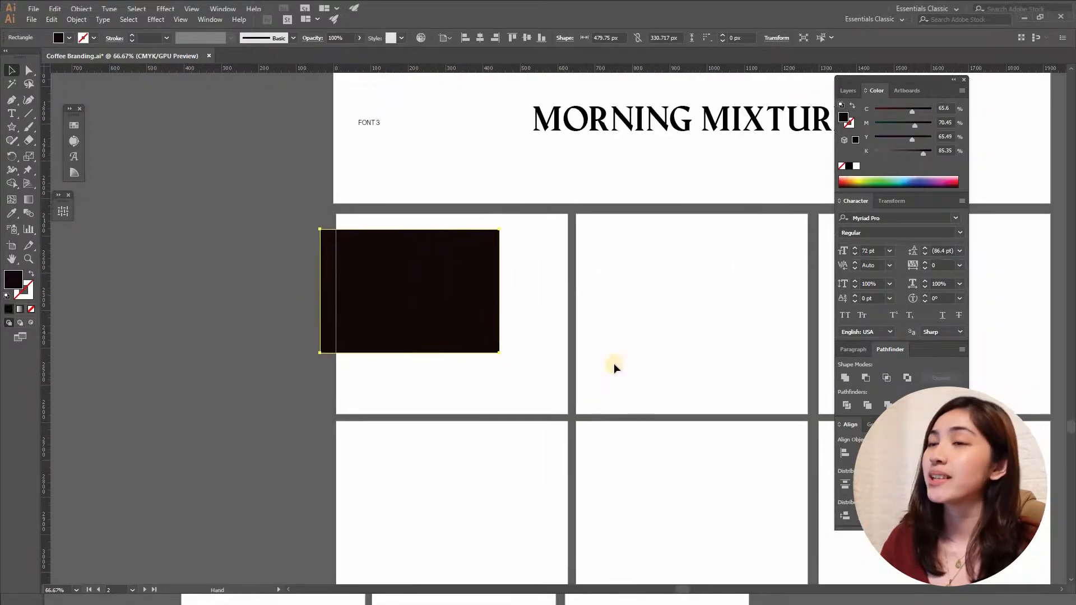
{"action": "left_click", "coordinate": [845, 454]}
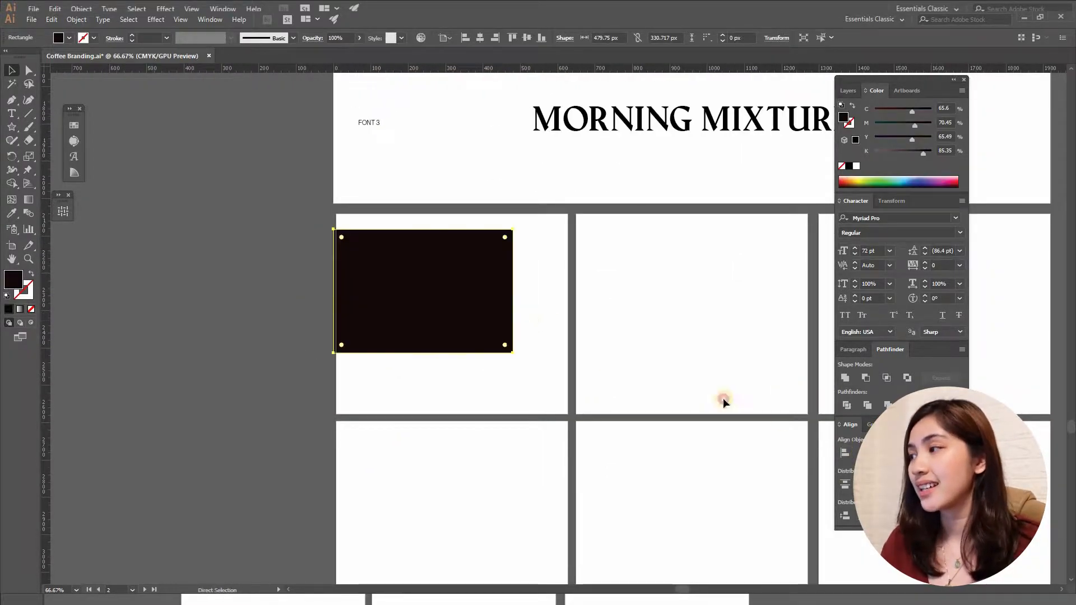
{"action": "left_click_drag", "start_coordinate": [508, 347], "coordinate": [567, 414]}
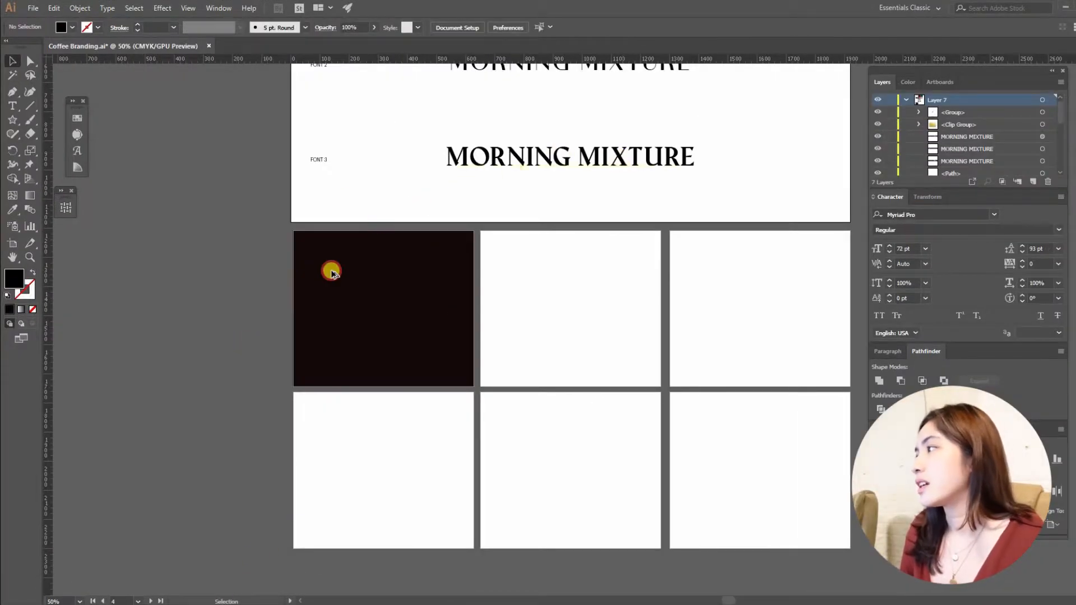
Step: Copy the FONT 3 MORNING MIXTURE text, in Amagro-bold, beside the dark board and colour it white
{"action": "left_click_drag", "start_coordinate": [331, 271], "coordinate": [314, 319]}
{"action": "left_click", "coordinate": [68, 28]}
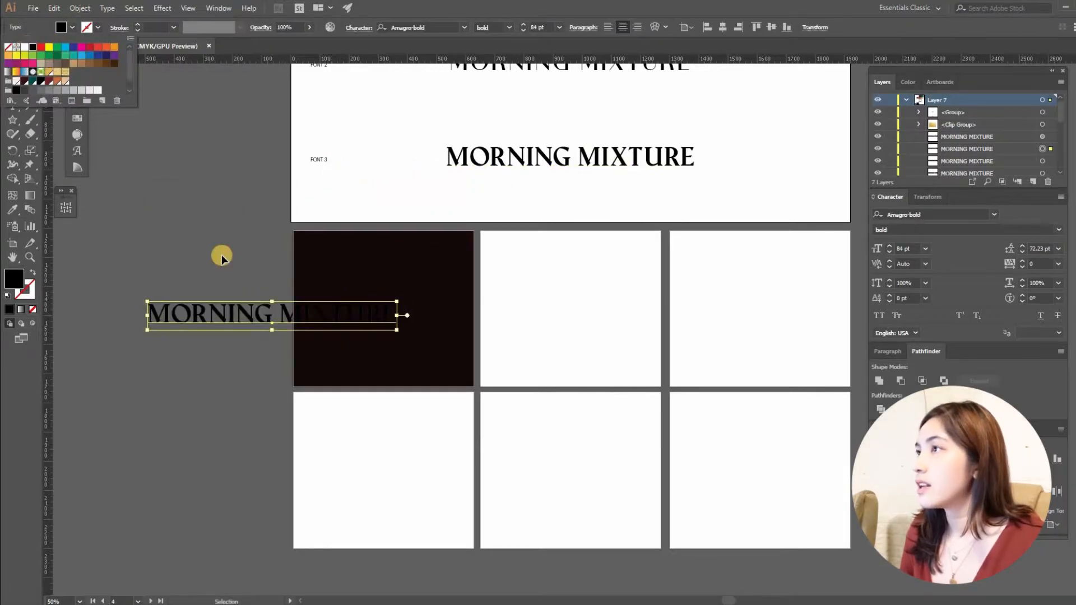
{"action": "left_click", "coordinate": [427, 264]}
{"action": "left_click", "coordinate": [432, 301]}
{"action": "left_click_drag", "start_coordinate": [395, 243], "coordinate": [376, 339]}
Step: Duplicate the dark rectangle and align the copy to the second small board in the upper row
{"action": "scroll", "coordinate": [434, 311], "scroll_direction": "down", "scroll_amount": 1}
{"action": "left_click_drag", "start_coordinate": [491, 67], "coordinate": [468, 223]}
{"action": "left_click_drag", "start_coordinate": [389, 325], "coordinate": [414, 155]}
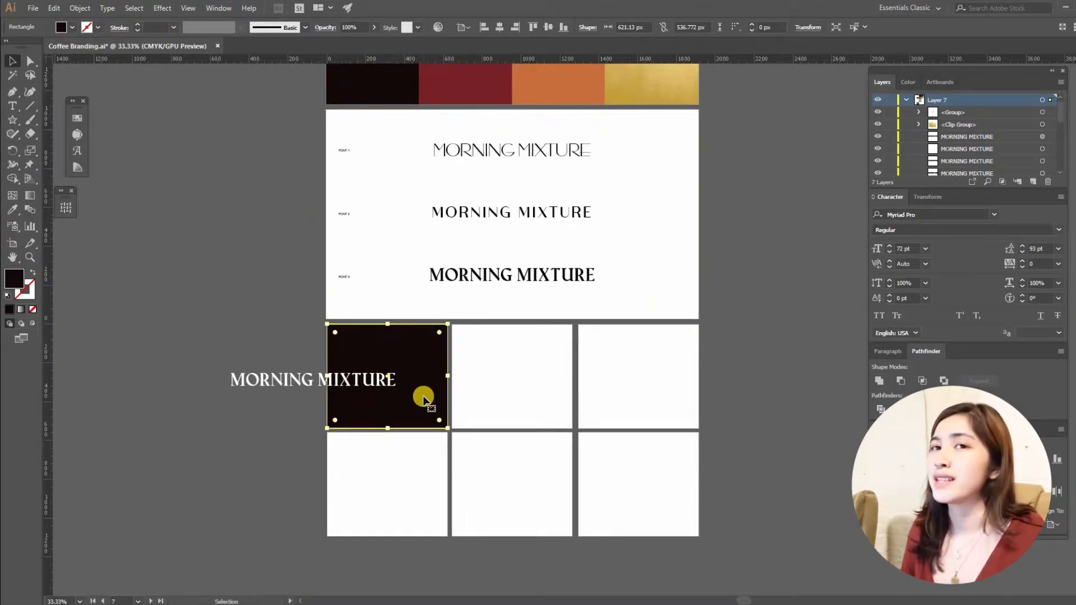
{"action": "left_click", "coordinate": [474, 383]}
{"action": "scroll", "coordinate": [382, 374], "scroll_direction": "up", "scroll_amount": 1}
{"action": "left_click_drag", "start_coordinate": [398, 343], "coordinate": [586, 392]}
{"action": "left_click", "coordinate": [901, 459]}
{"action": "key", "text": "ctrl+z"}
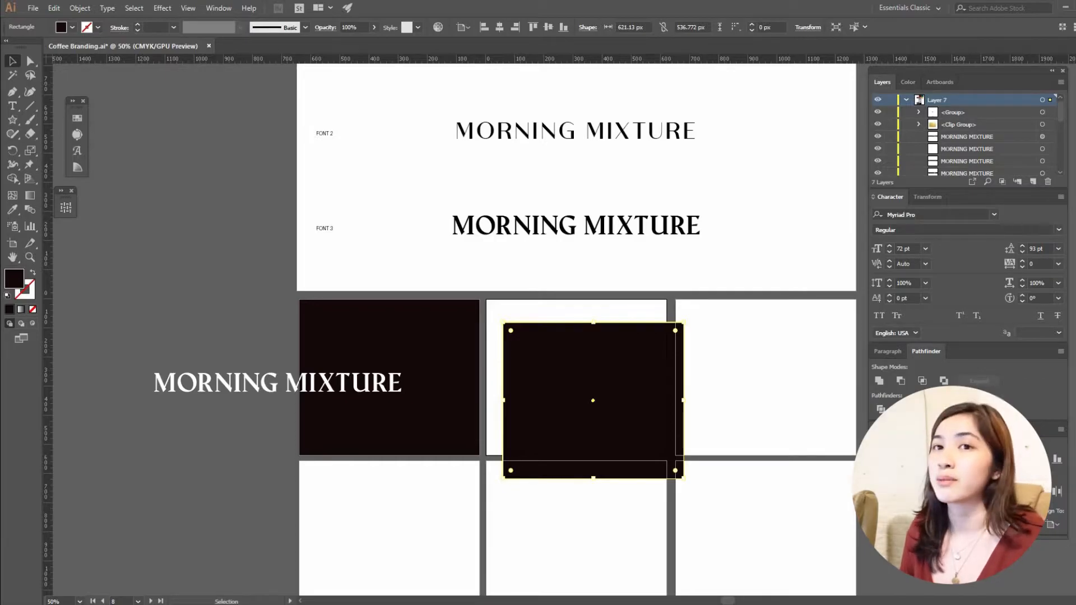
{"action": "left_click", "coordinate": [321, 371]}
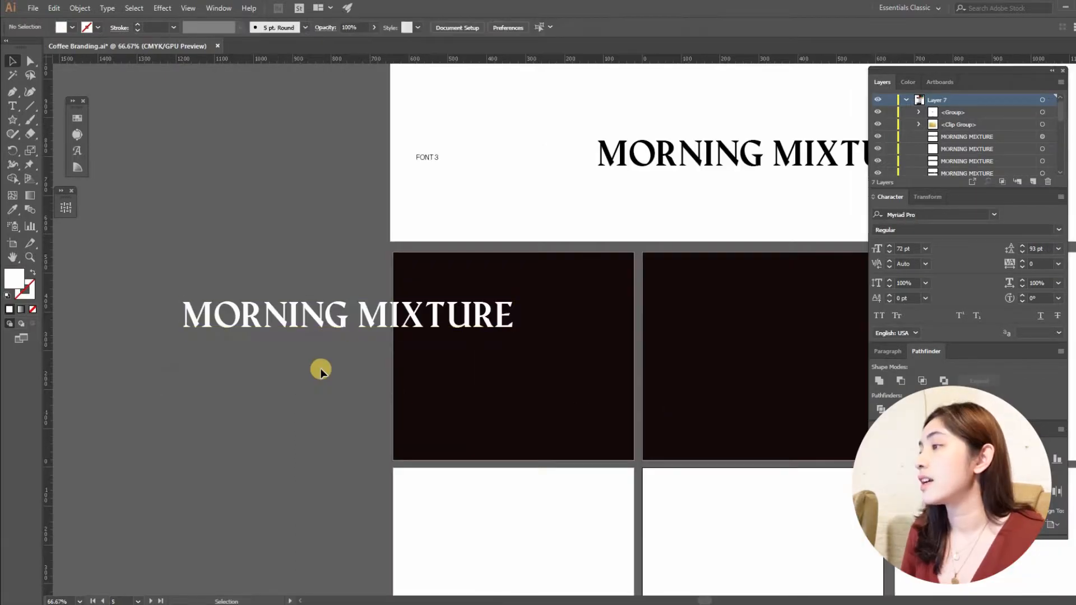
Step: Duplicate the white MORNING MIXTURE text below the original, left-aligned with it, and delete the surplus copy
{"action": "left_click_drag", "start_coordinate": [327, 320], "coordinate": [322, 380]}
{"action": "left_click", "coordinate": [305, 271]}
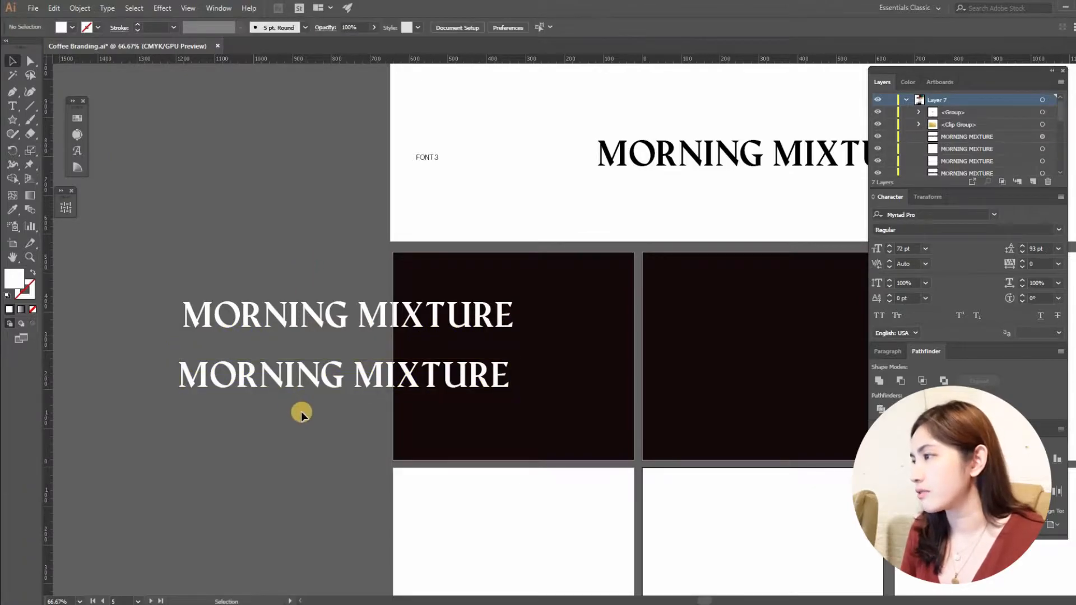
{"action": "left_click_drag", "start_coordinate": [295, 416], "coordinate": [338, 416]}
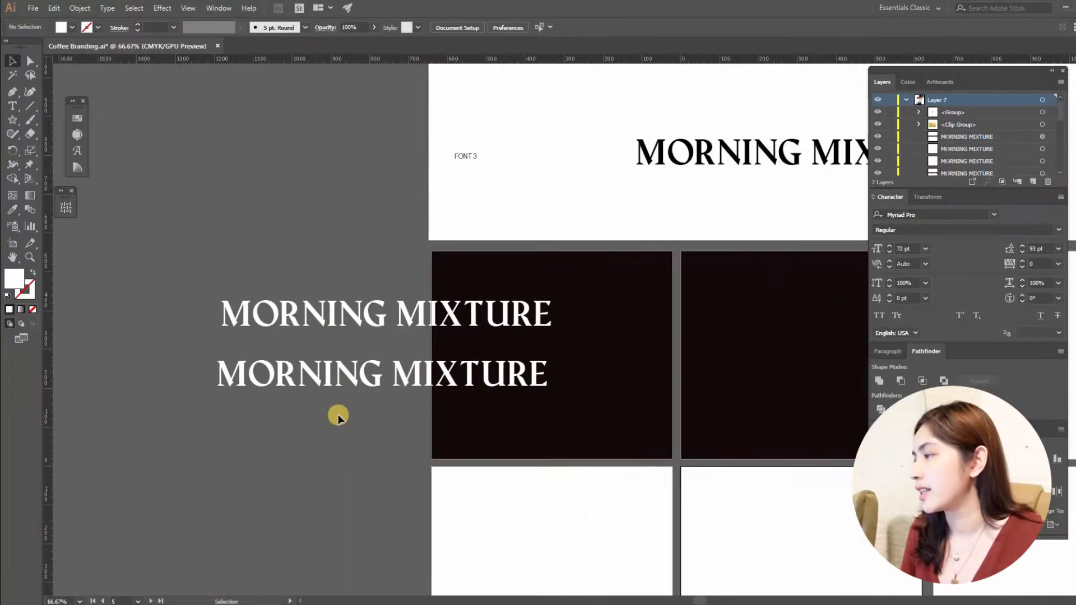
{"action": "left_click_drag", "start_coordinate": [329, 359], "coordinate": [312, 395]}
{"action": "left_click", "coordinate": [303, 261]}
{"action": "left_click_drag", "start_coordinate": [355, 264], "coordinate": [304, 264]}
{"action": "left_click_drag", "start_coordinate": [287, 367], "coordinate": [249, 403]}
{"action": "left_click", "coordinate": [231, 408]}
{"action": "key", "text": "Delete"}
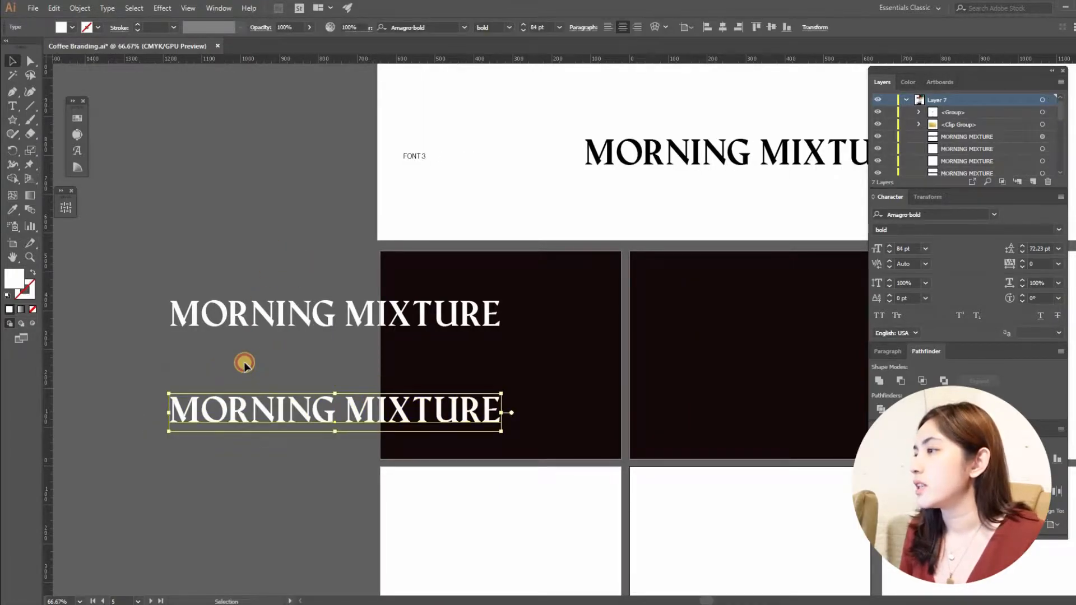
{"action": "left_click", "coordinate": [243, 362]}
Step: Break the upper white text onto two lines so that MIXTURE sits on the second line
{"action": "left_click_drag", "start_coordinate": [202, 269], "coordinate": [229, 273]}
{"action": "scroll", "coordinate": [230, 273], "scroll_direction": "up", "scroll_amount": 2}
{"action": "scroll", "coordinate": [263, 327], "scroll_direction": "down", "scroll_amount": 1}
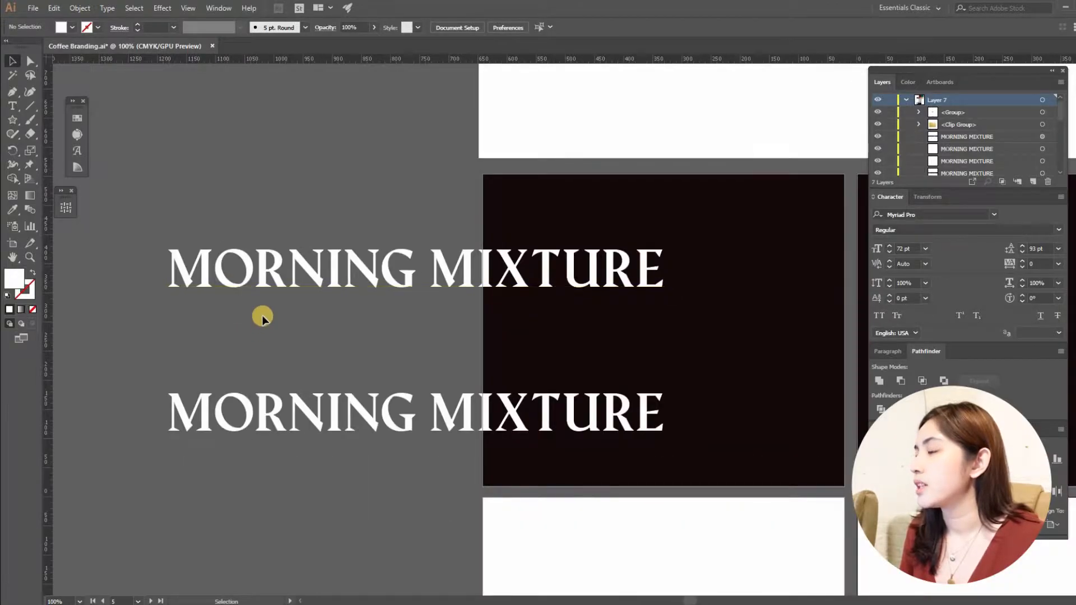
{"action": "left_click", "coordinate": [13, 107]}
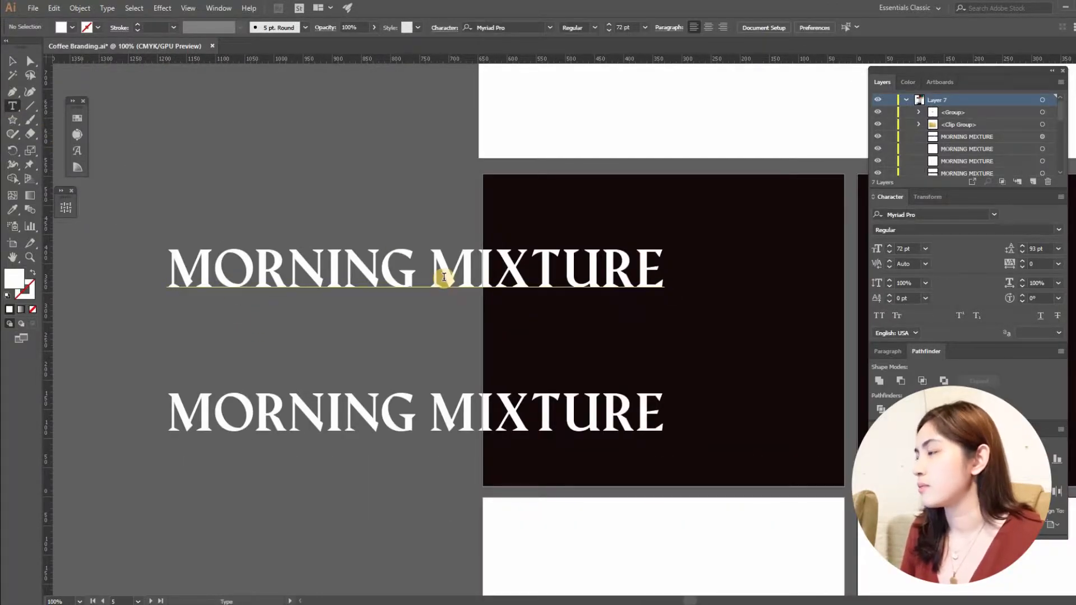
{"action": "left_click", "coordinate": [432, 274]}
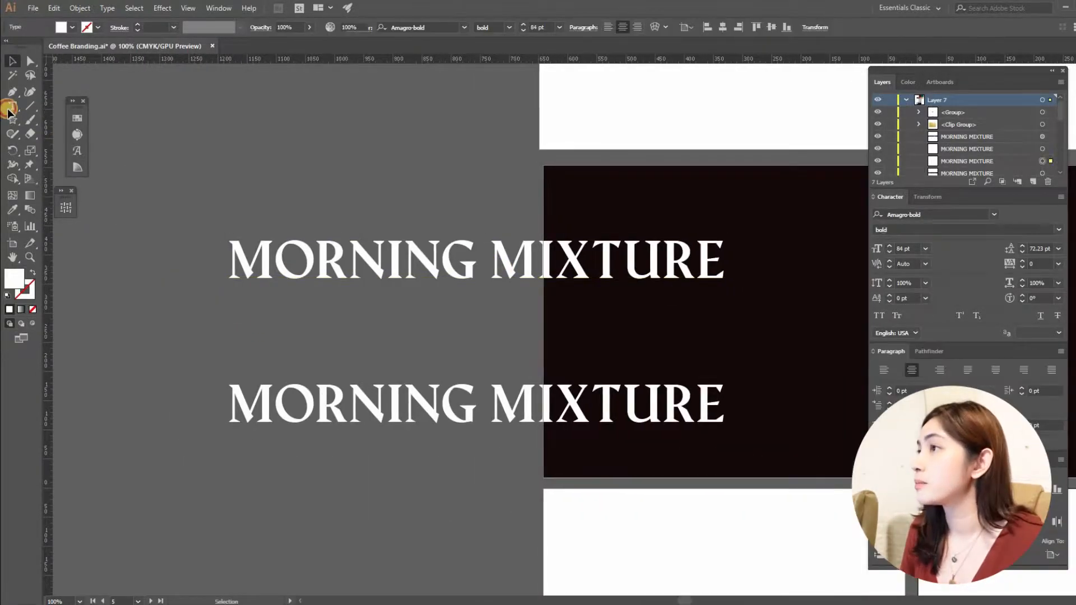
{"action": "left_click", "coordinate": [9, 108]}
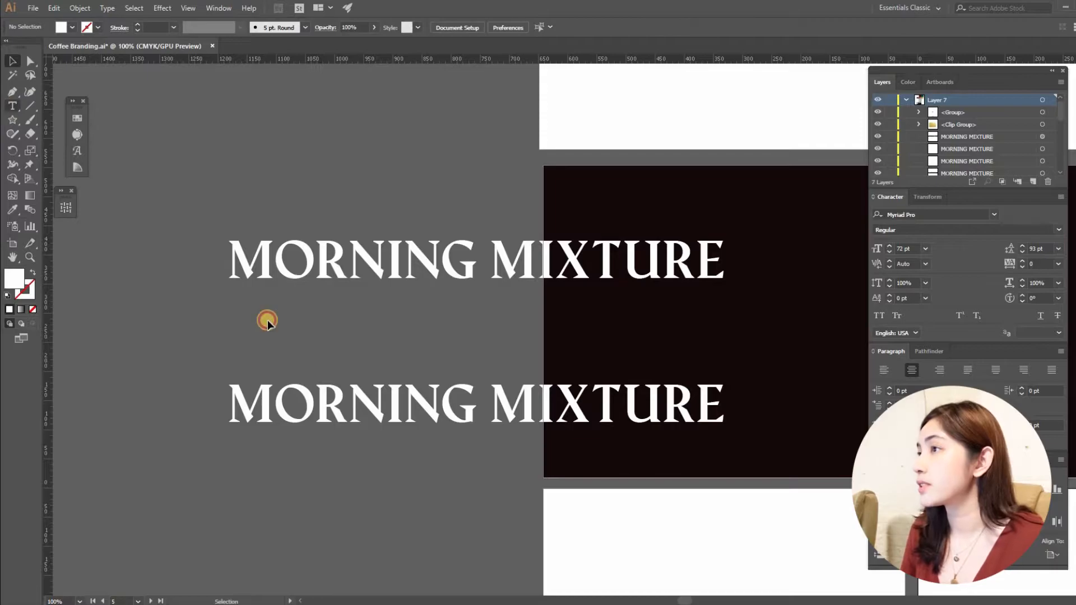
{"action": "left_click", "coordinate": [482, 261]}
{"action": "key", "text": "BackSpace"}
{"action": "key", "text": "Return"}
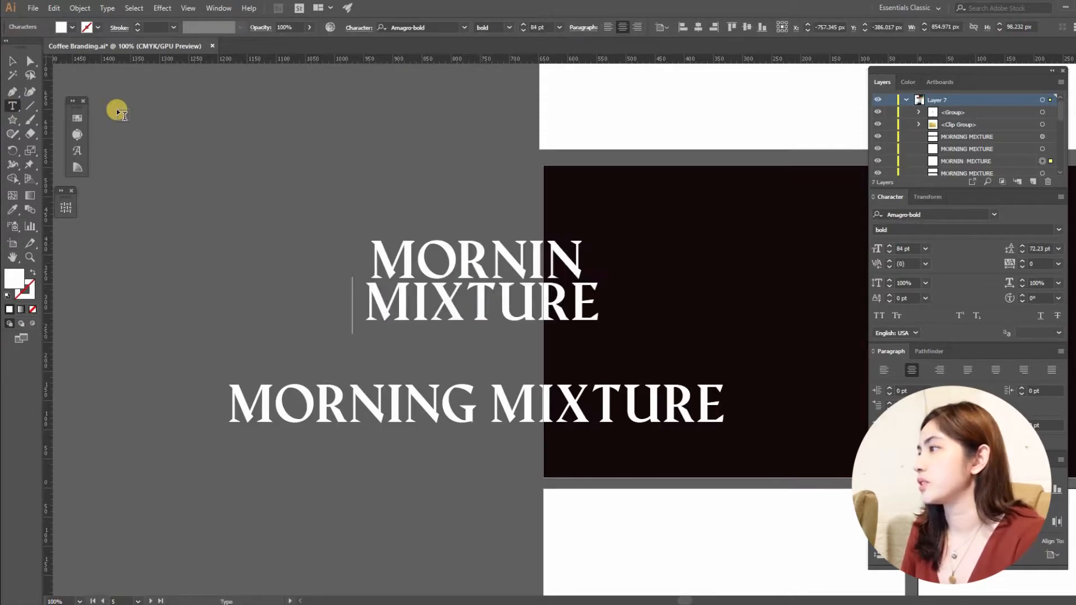
{"action": "left_click", "coordinate": [13, 60]}
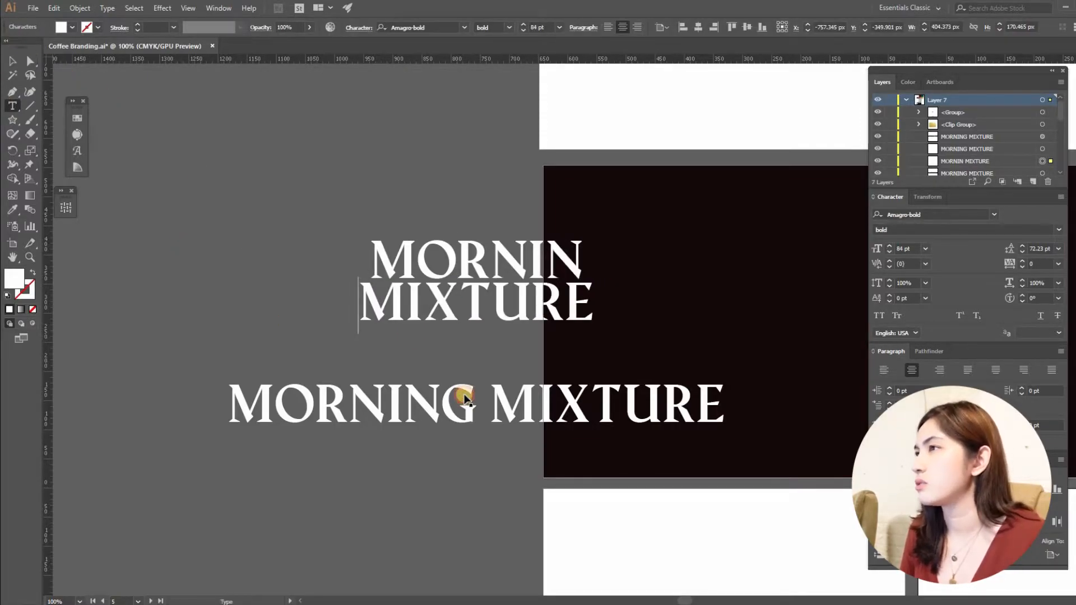
Step: Place the single-line text just beneath the two-line text and left-align the two-line text's paragraph
{"action": "left_click_drag", "start_coordinate": [456, 410], "coordinate": [429, 517]}
{"action": "left_click_drag", "start_coordinate": [396, 506], "coordinate": [354, 391]}
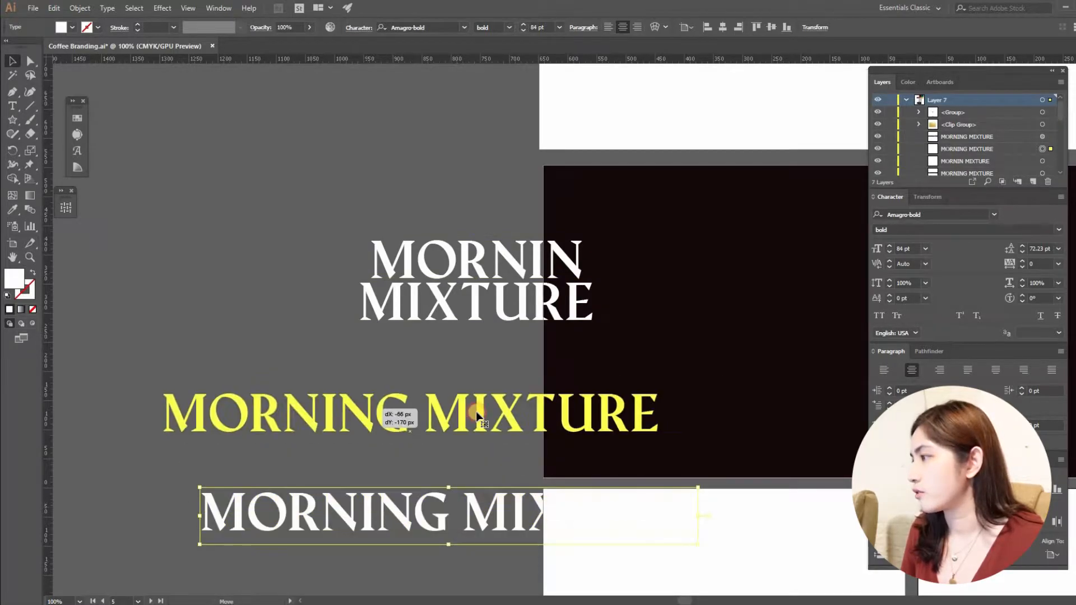
{"action": "left_click_drag", "start_coordinate": [434, 339], "coordinate": [430, 394]}
{"action": "left_click", "coordinate": [569, 309]}
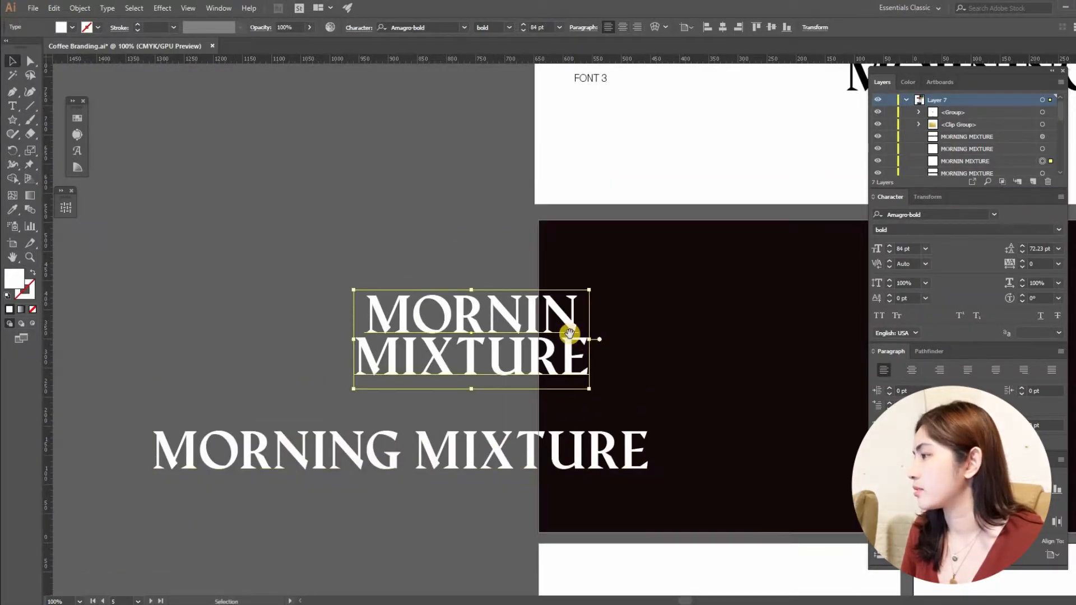
{"action": "left_click_drag", "start_coordinate": [569, 309], "coordinate": [685, 311]}
{"action": "left_click_drag", "start_coordinate": [390, 316], "coordinate": [335, 314]}
{"action": "left_click_drag", "start_coordinate": [504, 336], "coordinate": [308, 336]}
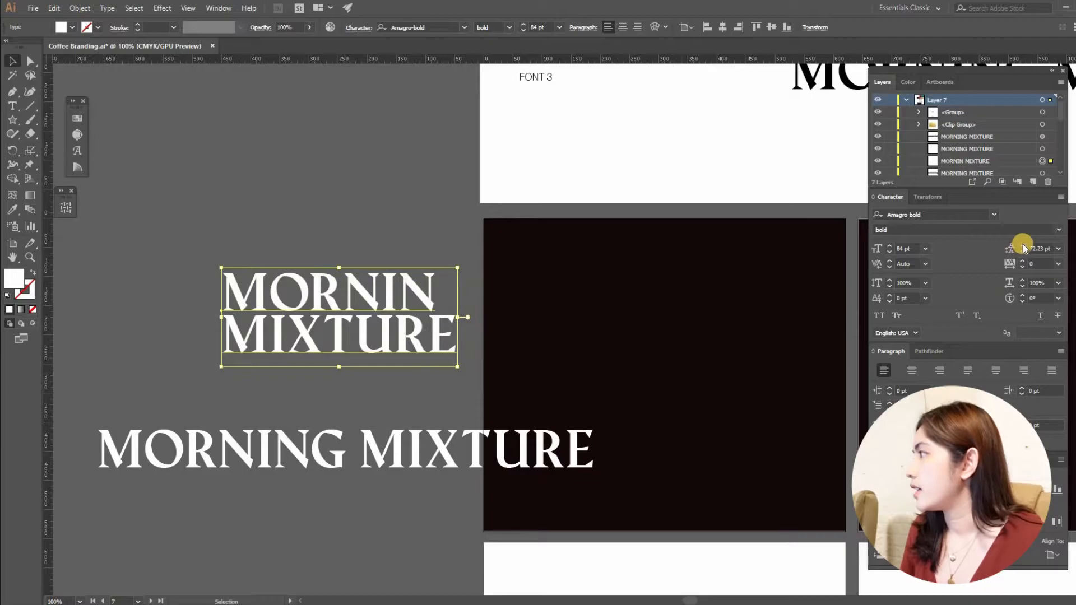
Step: Increase the two-line text's leading to 84 pt
{"action": "left_click", "coordinate": [1021, 245]}
{"action": "left_click", "coordinate": [1023, 245]}
{"action": "left_click", "coordinate": [1023, 245]}
{"action": "left_click", "coordinate": [1023, 246]}
{"action": "left_click", "coordinate": [1023, 246]}
{"action": "left_click", "coordinate": [1023, 245]}
{"action": "left_click", "coordinate": [1023, 245]}
{"action": "left_click", "coordinate": [1023, 245]}
Step: Add the missing G to the end of the first line so it reads MORNING
{"action": "left_click", "coordinate": [152, 153]}
{"action": "left_click_drag", "start_coordinate": [152, 153], "coordinate": [213, 133]}
{"action": "left_click", "coordinate": [489, 285]}
{"action": "type", "text": "G"}
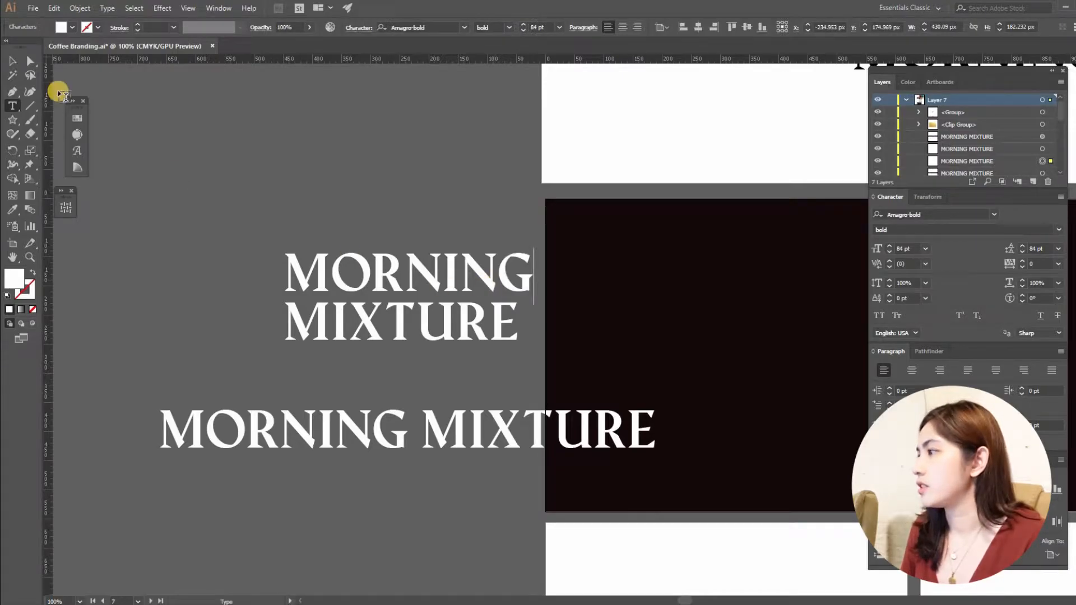
{"action": "key", "text": "Escape"}
Step: Delete the single-line white MORNING MIXTURE text and convert the two-line text to outlines
{"action": "left_click", "coordinate": [411, 449]}
{"action": "key", "text": "Delete"}
{"action": "left_click_drag", "start_coordinate": [451, 333], "coordinate": [393, 417]}
{"action": "right_click", "coordinate": [392, 364]}
{"action": "left_click", "coordinate": [430, 444]}
{"action": "left_click", "coordinate": [435, 498]}
Step: Ungroup the outlined MORNING MIXTURE lettering and move the O of MORNING up above the word
{"action": "left_click_drag", "start_coordinate": [364, 375], "coordinate": [280, 405]}
{"action": "left_click_drag", "start_coordinate": [243, 365], "coordinate": [257, 336]}
{"action": "right_click", "coordinate": [311, 414]}
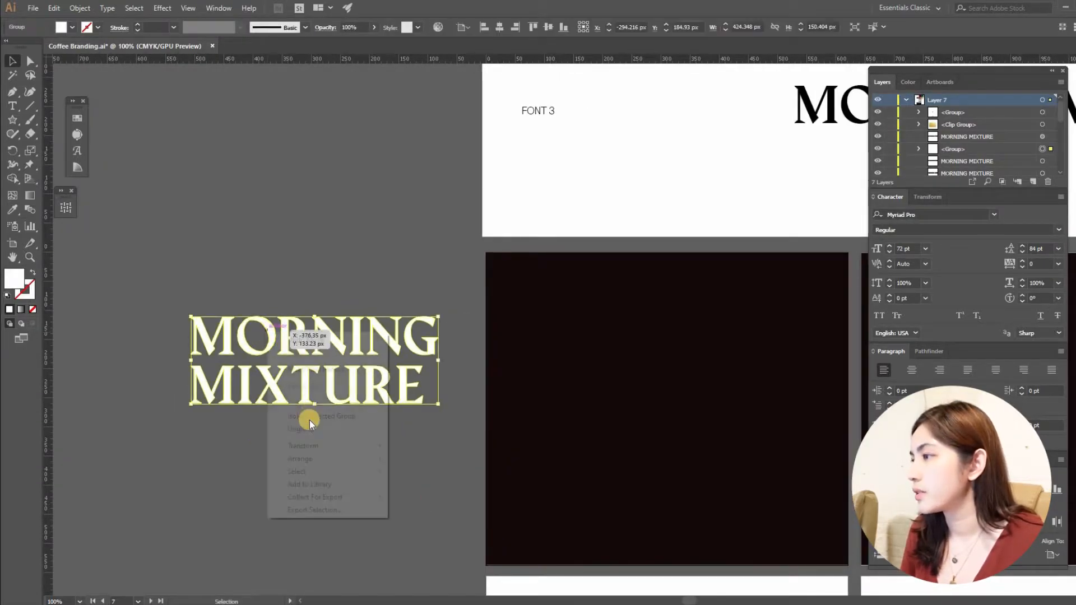
{"action": "left_click", "coordinate": [312, 415]}
{"action": "left_click_drag", "start_coordinate": [260, 313], "coordinate": [309, 285]}
{"action": "left_click", "coordinate": [391, 317]}
{"action": "left_click_drag", "start_coordinate": [257, 348], "coordinate": [374, 327]}
Step: Create a white 20-point star with radii of 50 px and 20 px beside the raised O
{"action": "scroll", "coordinate": [373, 326], "scroll_direction": "up", "scroll_amount": 1}
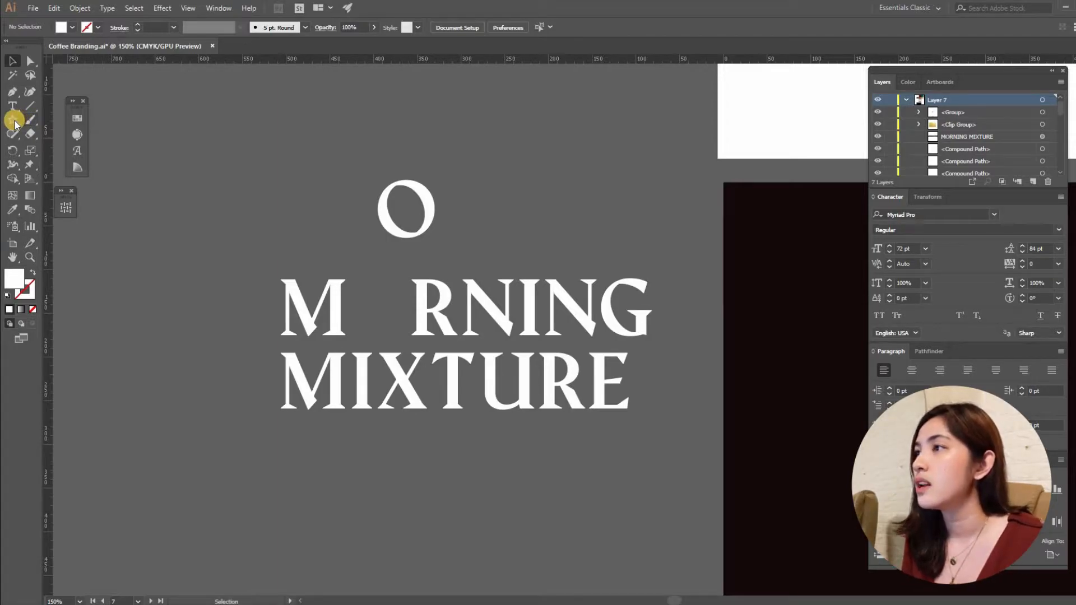
{"action": "left_click_drag", "start_coordinate": [15, 123], "coordinate": [56, 175]}
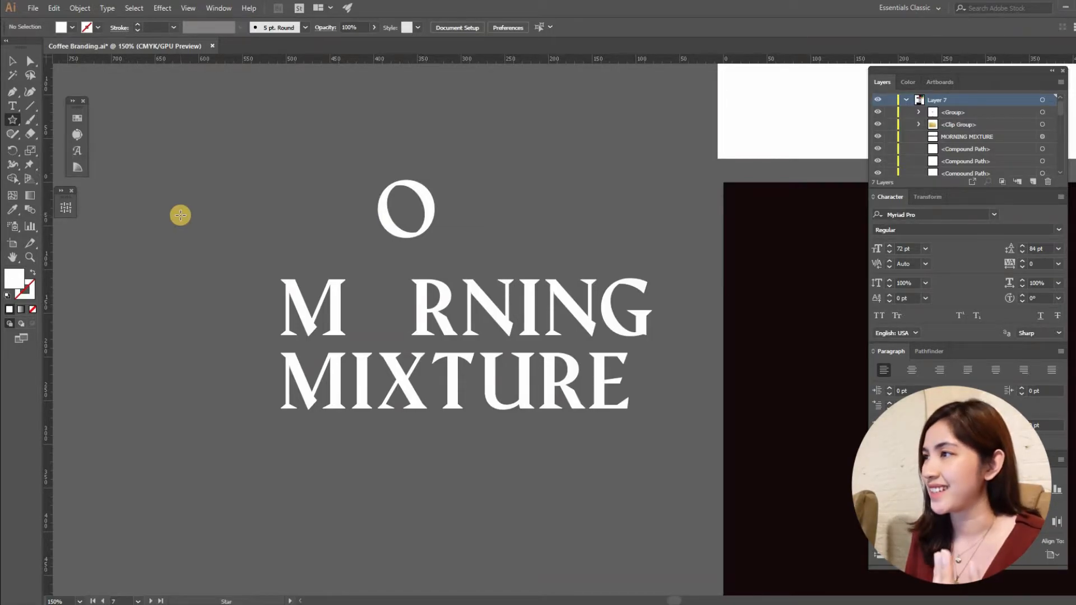
{"action": "left_click", "coordinate": [256, 207]}
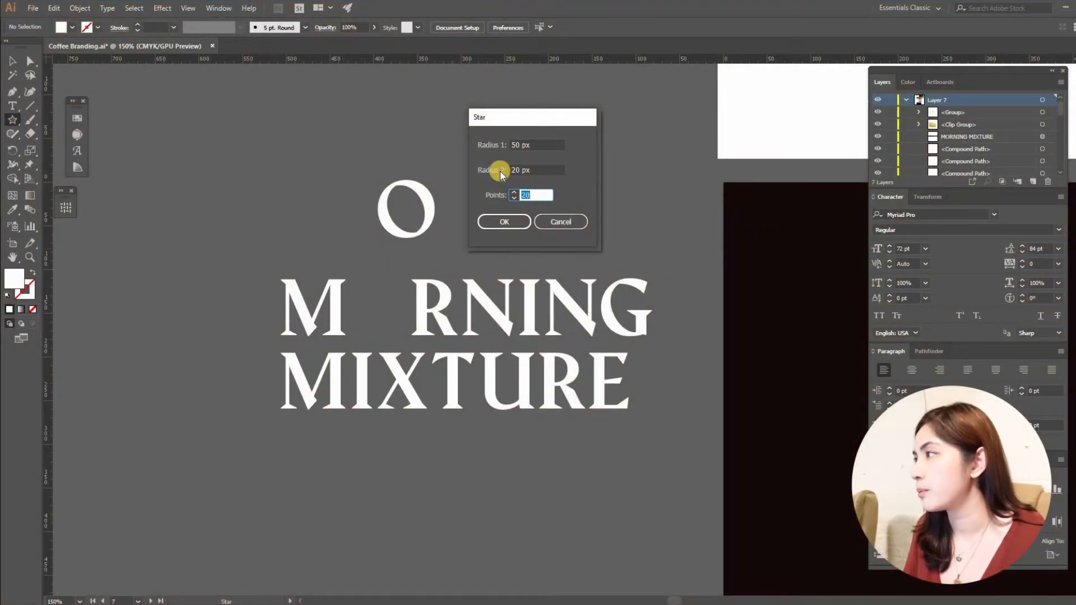
{"action": "left_click", "coordinate": [503, 221]}
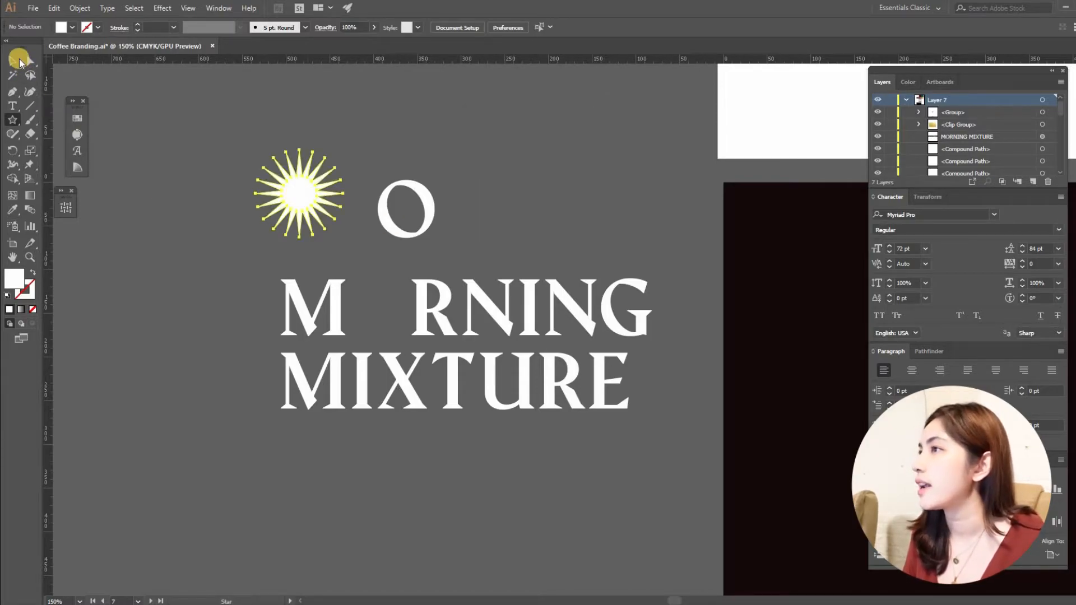
{"action": "left_click", "coordinate": [154, 201]}
Step: Select the star's anchor points with the Lasso tool and round its corners by about 0.25 px
{"action": "scroll", "coordinate": [283, 192], "scroll_direction": "up", "scroll_amount": 2}
{"action": "left_click_drag", "start_coordinate": [315, 148], "coordinate": [364, 204]}
{"action": "scroll", "coordinate": [368, 205], "scroll_direction": "up", "scroll_amount": 1}
{"action": "left_click", "coordinate": [29, 77]}
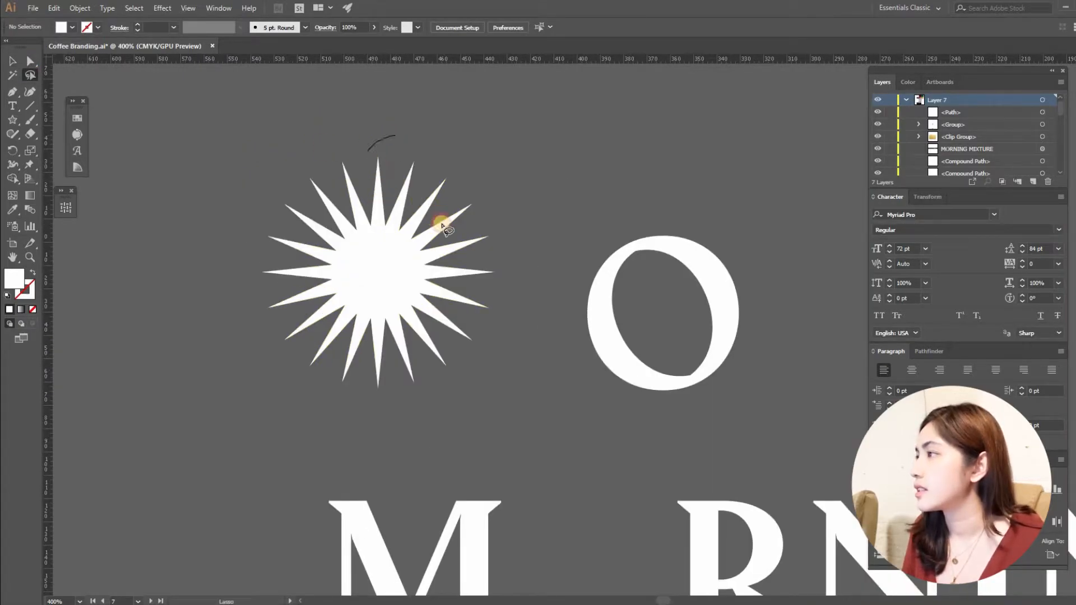
{"action": "mouse_move", "coordinate": [335, 189]}
{"action": "left_mouse_down"}
{"action": "mouse_move", "coordinate": [505, 307]}
{"action": "mouse_move", "coordinate": [507, 174]}
{"action": "mouse_move", "coordinate": [364, 137]}
{"action": "left_mouse_up"}
{"action": "left_click", "coordinate": [30, 61]}
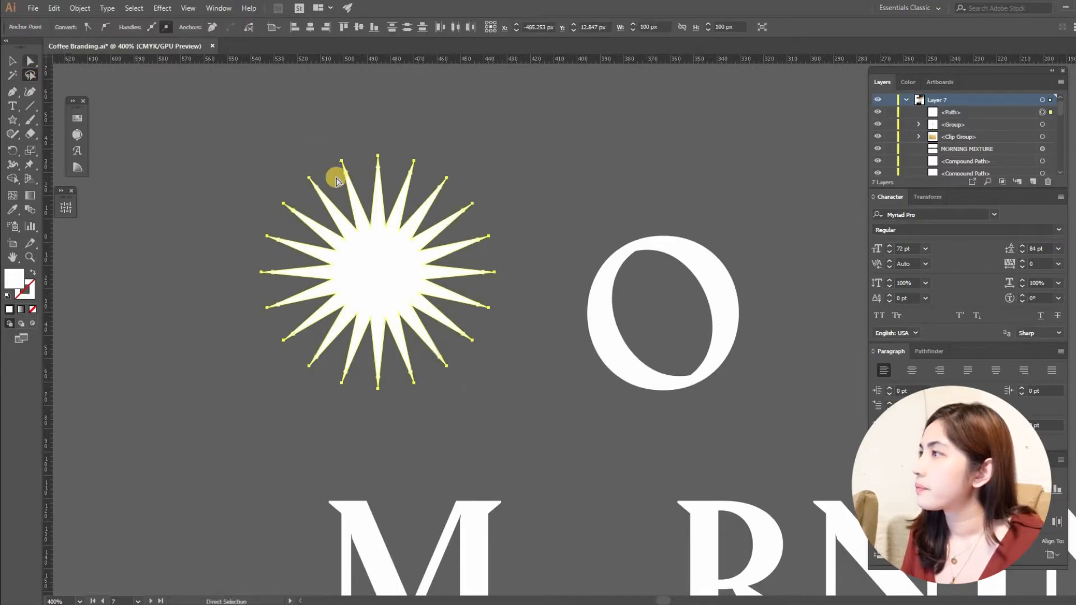
{"action": "scroll", "coordinate": [343, 173], "scroll_direction": "up", "scroll_amount": 1}
{"action": "left_click_drag", "start_coordinate": [348, 163], "coordinate": [280, 147]}
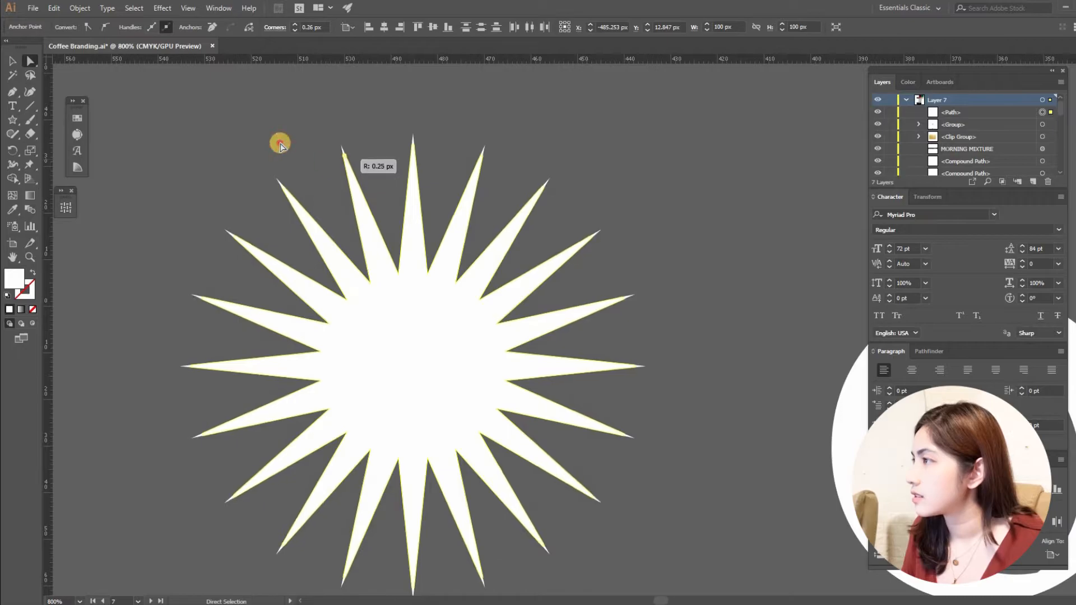
{"action": "left_click", "coordinate": [275, 141]}
Step: Scale the star to about 71 px, place it in the O gap of MORNING and nudge the pieces around it to even the spacing
{"action": "scroll", "coordinate": [449, 255], "scroll_direction": "down", "scroll_amount": 2}
{"action": "scroll", "coordinate": [501, 338], "scroll_direction": "down", "scroll_amount": 1}
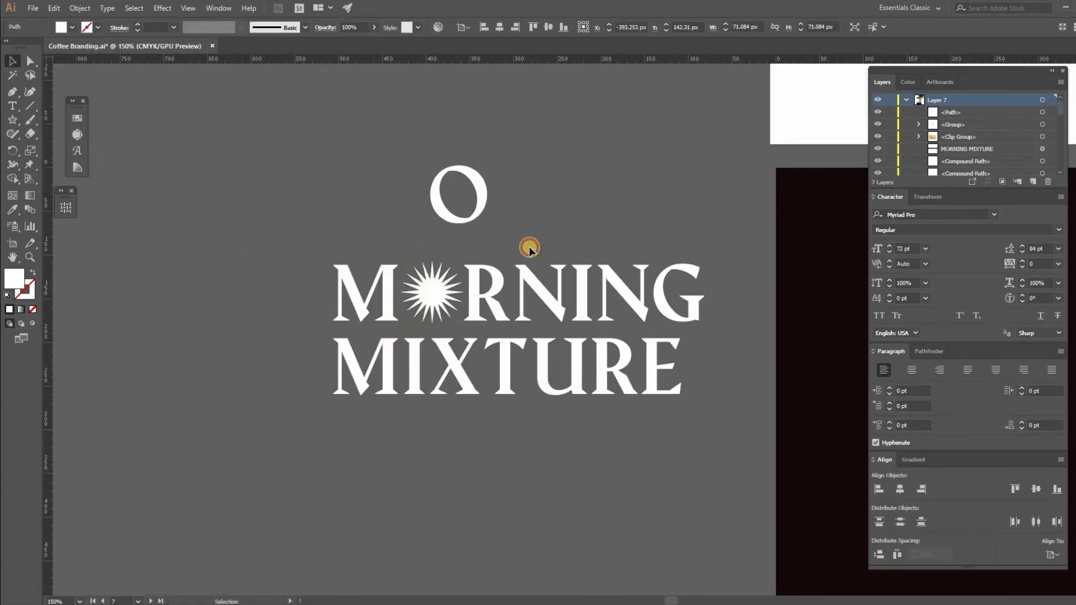
{"action": "scroll", "coordinate": [519, 245], "scroll_direction": "down", "scroll_amount": 1}
{"action": "scroll", "coordinate": [448, 274], "scroll_direction": "up", "scroll_amount": 2}
{"action": "left_click", "coordinate": [448, 273]}
{"action": "key", "text": "shift+Right"}
{"action": "left_click", "coordinate": [354, 274]}
{"action": "key", "text": "Right"}
{"action": "key", "text": "Right"}
{"action": "key", "text": "Right"}
{"action": "key", "text": "Right"}
{"action": "left_click", "coordinate": [442, 211]}
Step: Move the star version of the MORNING MIXTURE lettering onto the dark board and set the board's fill to black
{"action": "scroll", "coordinate": [460, 255], "scroll_direction": "down", "scroll_amount": 2}
{"action": "scroll", "coordinate": [600, 332], "scroll_direction": "up", "scroll_amount": 1}
{"action": "scroll", "coordinate": [569, 353], "scroll_direction": "down", "scroll_amount": 2}
{"action": "left_click_drag", "start_coordinate": [591, 358], "coordinate": [403, 281]}
{"action": "left_click_drag", "start_coordinate": [656, 323], "coordinate": [432, 341]}
{"action": "left_click_drag", "start_coordinate": [280, 343], "coordinate": [510, 348]}
{"action": "left_click_drag", "start_coordinate": [501, 424], "coordinate": [448, 413]}
{"action": "left_click", "coordinate": [448, 413]}
{"action": "left_click", "coordinate": [72, 27]}
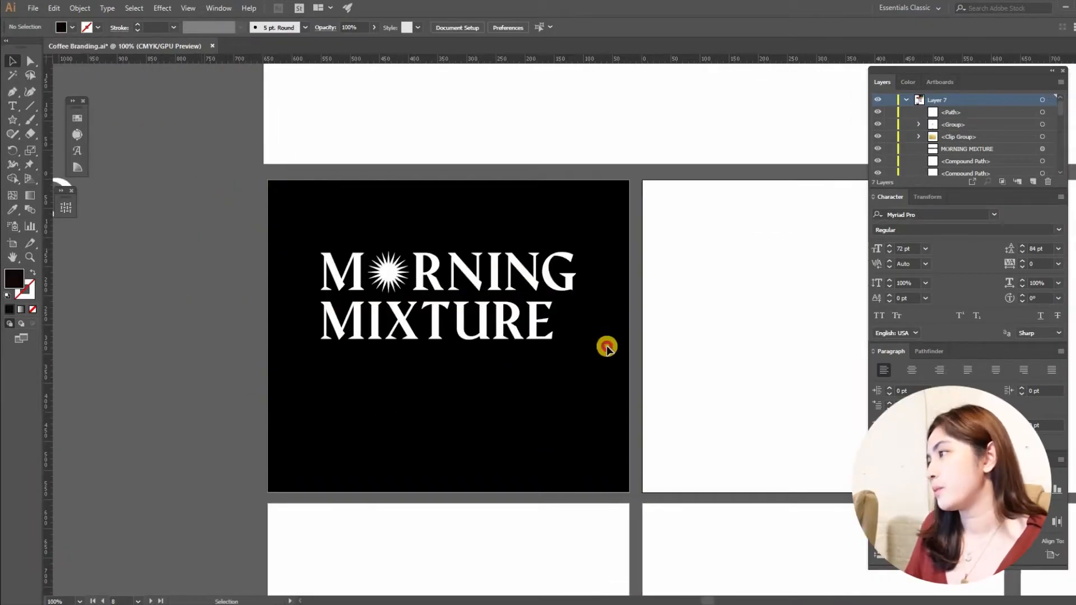
Step: Duplicate the star lettering below the original and shift both versions up to balance them on the black board
{"action": "left_click_drag", "start_coordinate": [439, 279], "coordinate": [436, 398]}
{"action": "left_click", "coordinate": [600, 413]}
{"action": "left_click", "coordinate": [474, 347], "text": "shift"}
{"action": "left_click_drag", "start_coordinate": [471, 330], "coordinate": [472, 314]}
{"action": "left_click", "coordinate": [284, 334]}
{"action": "key", "text": "ctrl+2"}
Step: Draw a horizontal line about 56 px long across the lower lettering's star and align it with the inner points just below centre
{"action": "scroll", "coordinate": [388, 403], "scroll_direction": "up", "scroll_amount": 3}
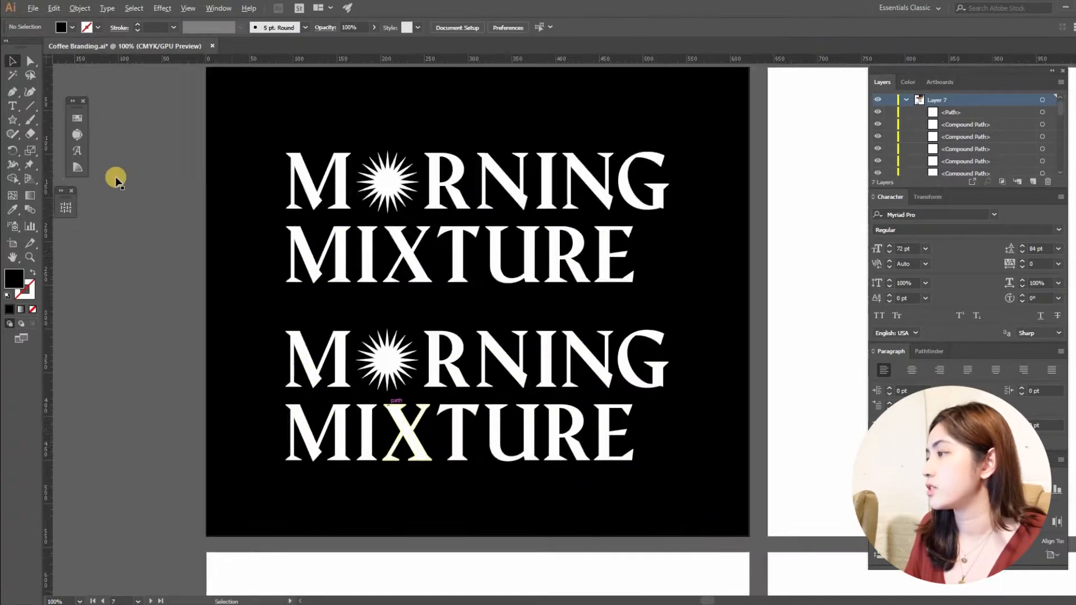
{"action": "left_click", "coordinate": [33, 111]}
{"action": "scroll", "coordinate": [331, 283], "scroll_direction": "up", "scroll_amount": 3}
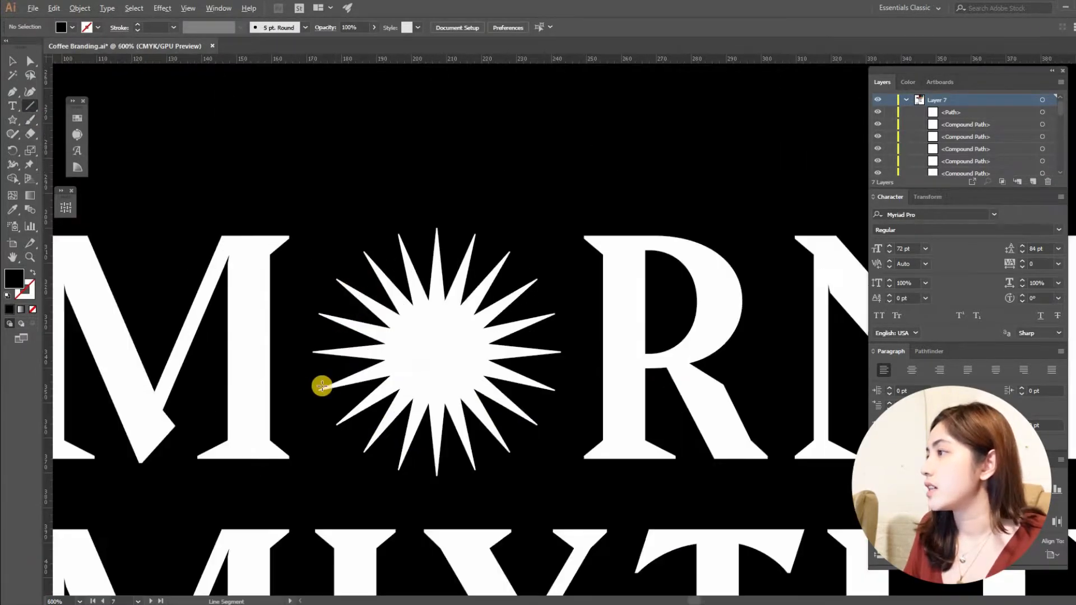
{"action": "left_click_drag", "start_coordinate": [314, 380], "coordinate": [582, 383]}
{"action": "scroll", "coordinate": [324, 379], "scroll_direction": "up", "scroll_amount": 4}
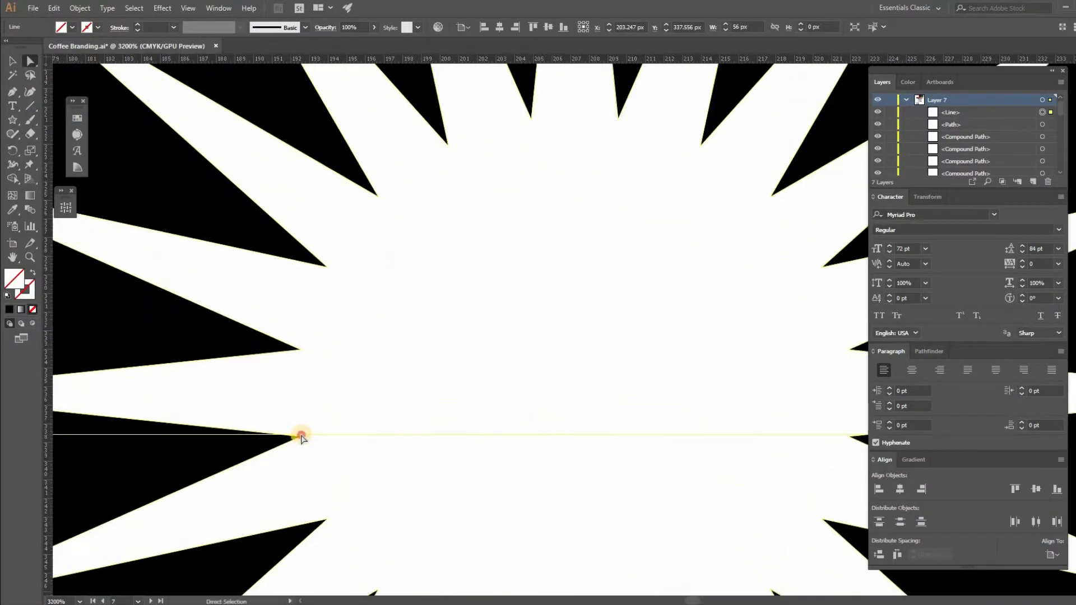
{"action": "key", "text": "a"}
{"action": "left_click_drag", "start_coordinate": [306, 434], "coordinate": [321, 429]}
{"action": "scroll", "coordinate": [369, 397], "scroll_direction": "down", "scroll_amount": 5}
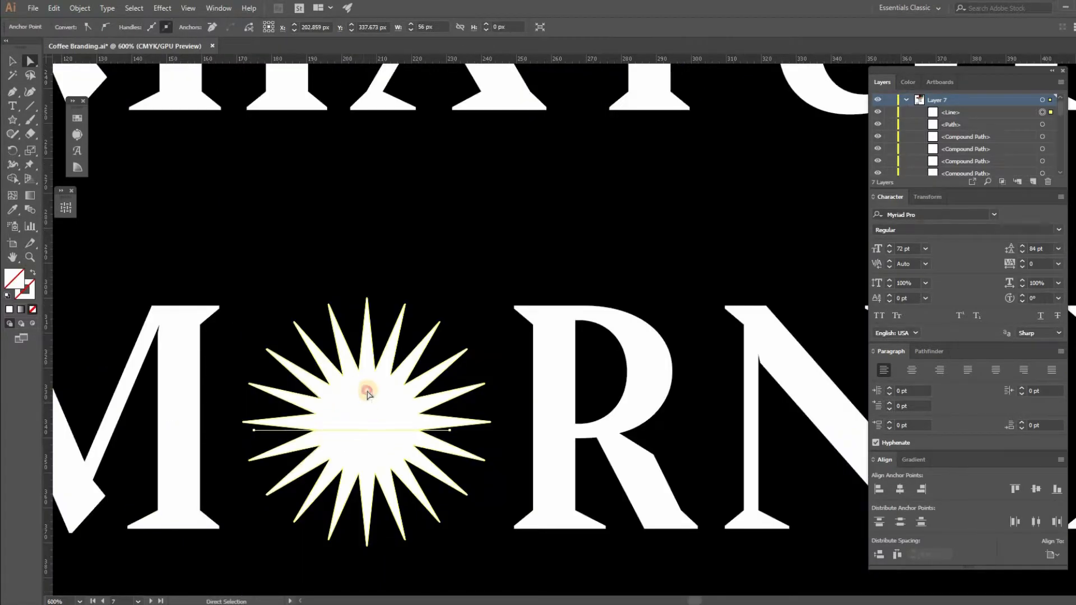
Step: Divide the lower lettering's star along the line with Pathfinder and delete its bottom half to leave a rising sun
{"action": "left_click", "coordinate": [367, 394], "text": "shift"}
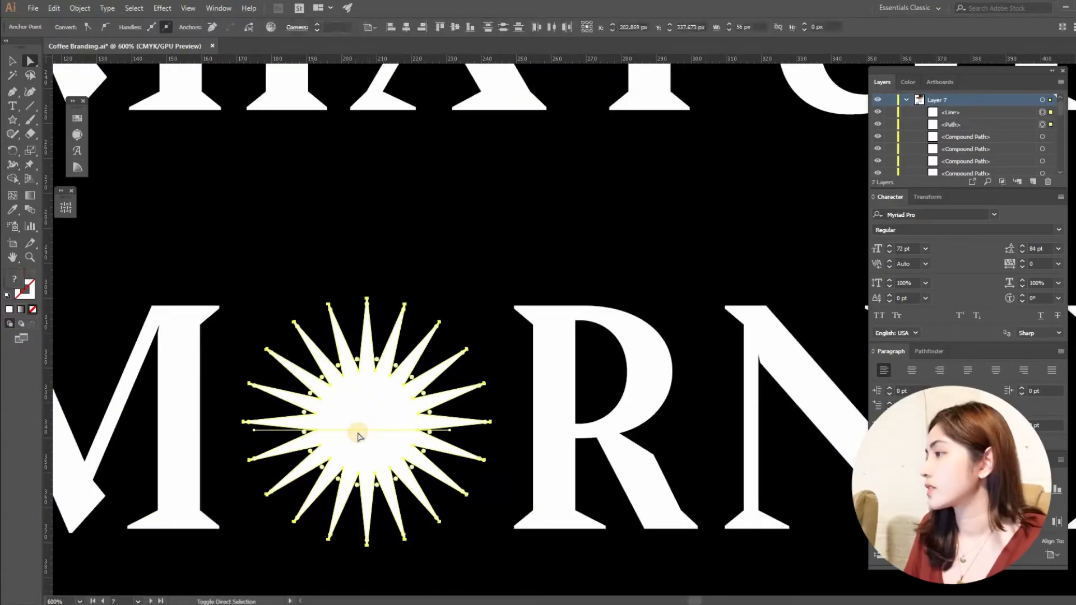
{"action": "left_click", "coordinate": [930, 353]}
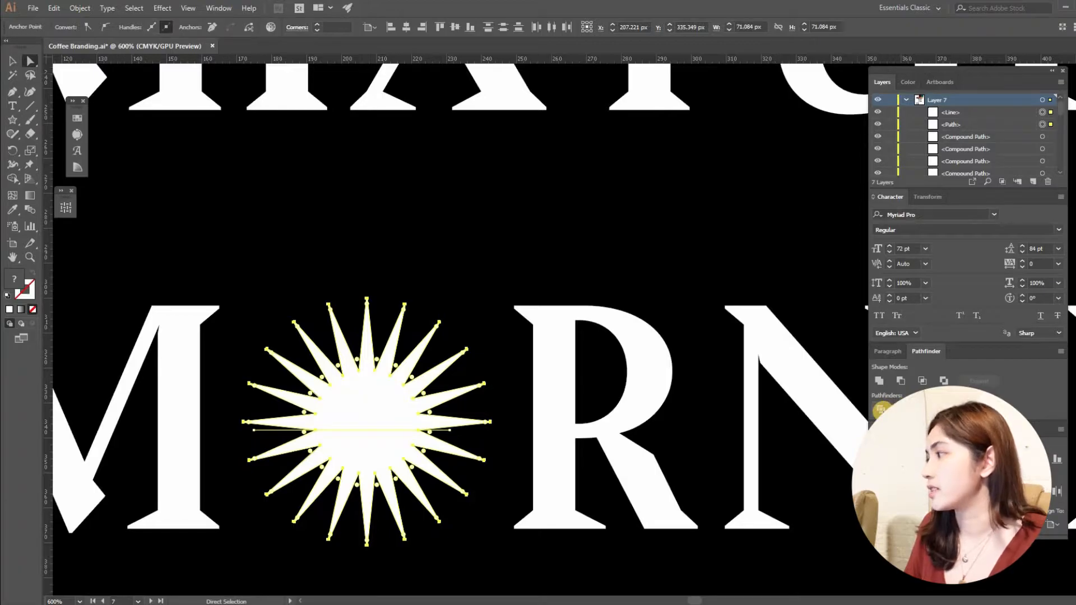
{"action": "left_click", "coordinate": [880, 410]}
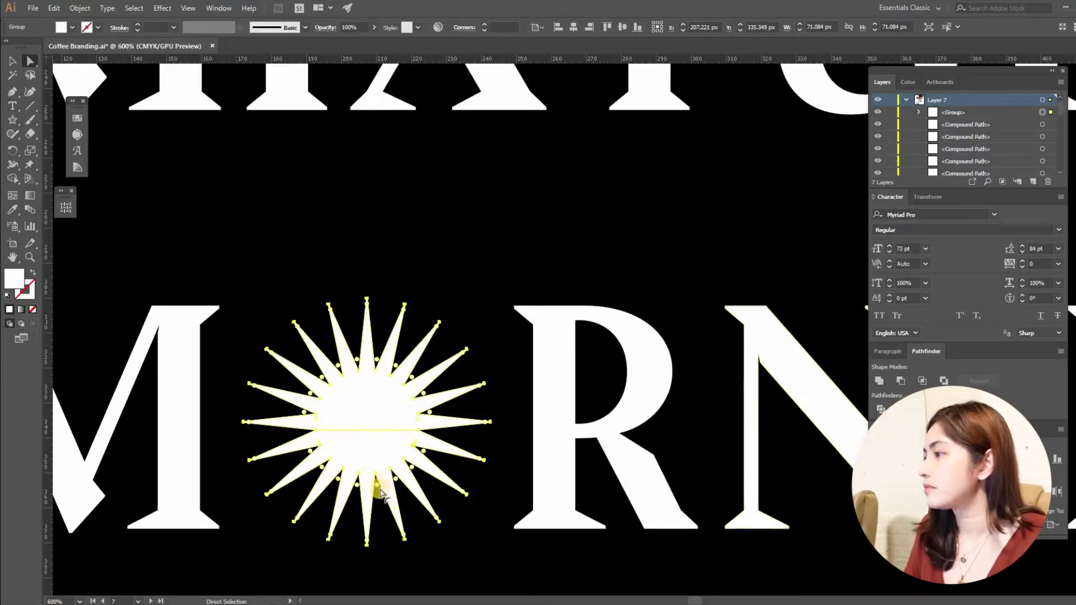
{"action": "left_click", "coordinate": [359, 453]}
{"action": "left_click_drag", "start_coordinate": [365, 466], "coordinate": [437, 389]}
{"action": "key", "text": "Delete"}
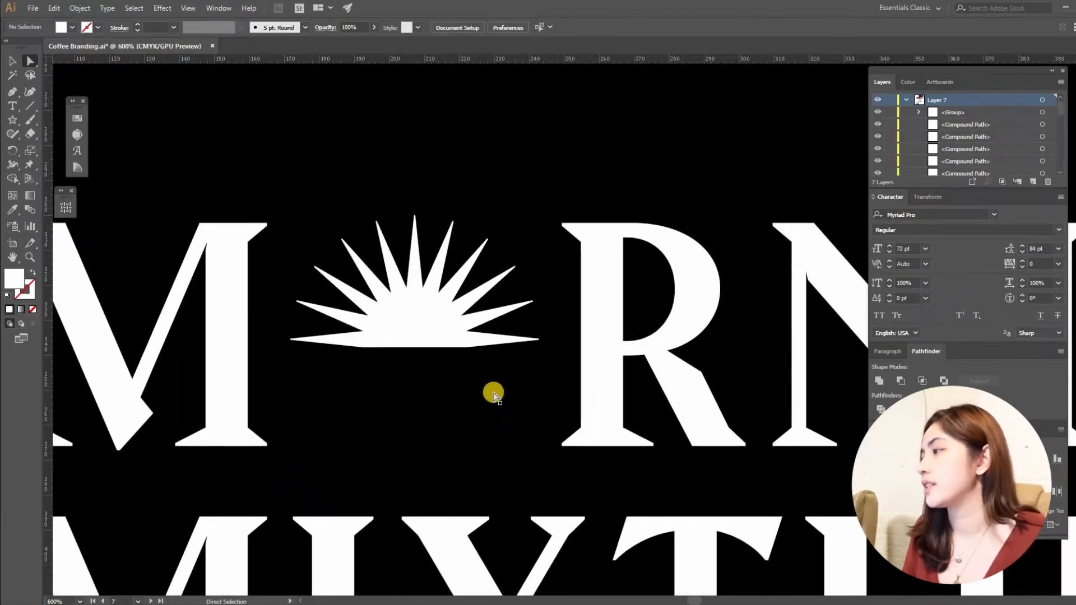
Step: Lock the black background rectangle behind the two lettering versions
{"action": "scroll", "coordinate": [466, 396], "scroll_direction": "down", "scroll_amount": 2}
{"action": "left_click_drag", "start_coordinate": [329, 362], "coordinate": [280, 393]}
{"action": "left_click", "coordinate": [13, 61]}
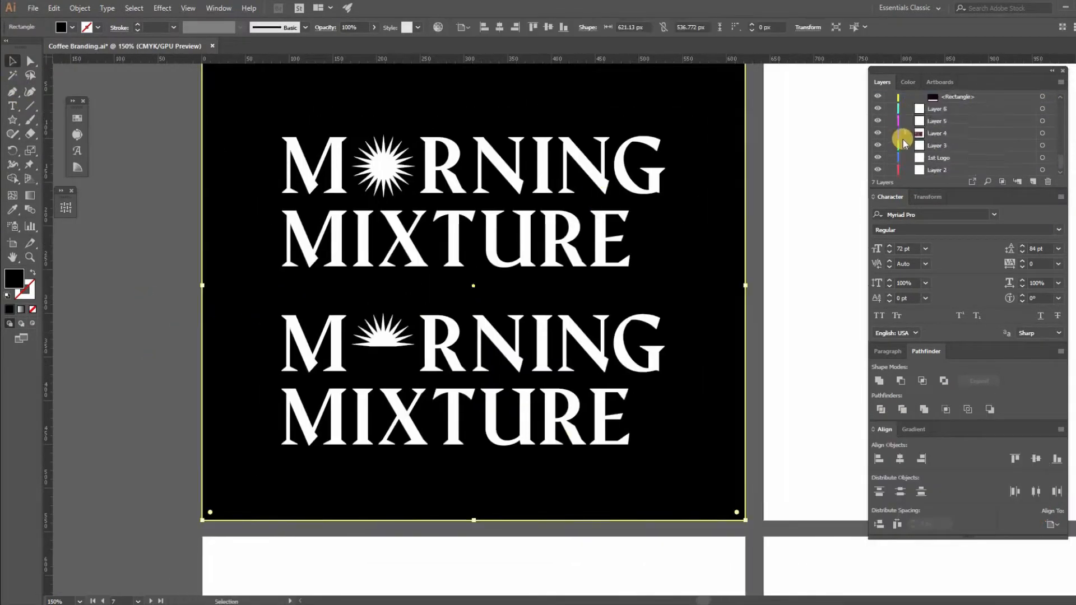
{"action": "scroll", "coordinate": [902, 139], "scroll_direction": "up", "scroll_amount": 2}
{"action": "key", "text": "ctrl+2"}
Step: Shift RNING in the lower version to the right and lower the half sun to the baseline between M and R
{"action": "left_click_drag", "start_coordinate": [694, 351], "coordinate": [442, 336]}
{"action": "key", "text": "shift+Right"}
{"action": "key", "text": "shift+Right"}
{"action": "key", "text": "shift+Right"}
{"action": "left_click_drag", "start_coordinate": [385, 339], "coordinate": [397, 312]}
{"action": "left_click_drag", "start_coordinate": [432, 306], "coordinate": [621, 369]}
{"action": "left_click", "coordinate": [690, 359]}
{"action": "scroll", "coordinate": [343, 368], "scroll_direction": "down", "scroll_amount": 1}
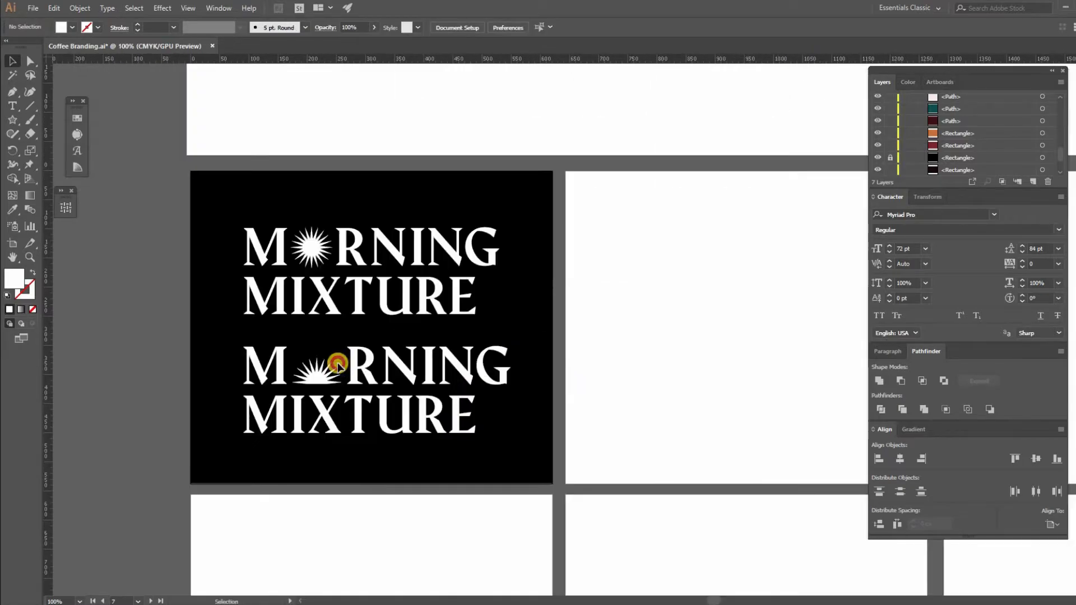
{"action": "left_click", "coordinate": [521, 366]}
{"action": "left_click", "coordinate": [558, 322]}
Step: Unlock the black background and move the full-star lettering off the board onto the empty canvas beside it
{"action": "scroll", "coordinate": [591, 366], "scroll_direction": "down", "scroll_amount": 2}
{"action": "scroll", "coordinate": [591, 365], "scroll_direction": "up", "scroll_amount": 2}
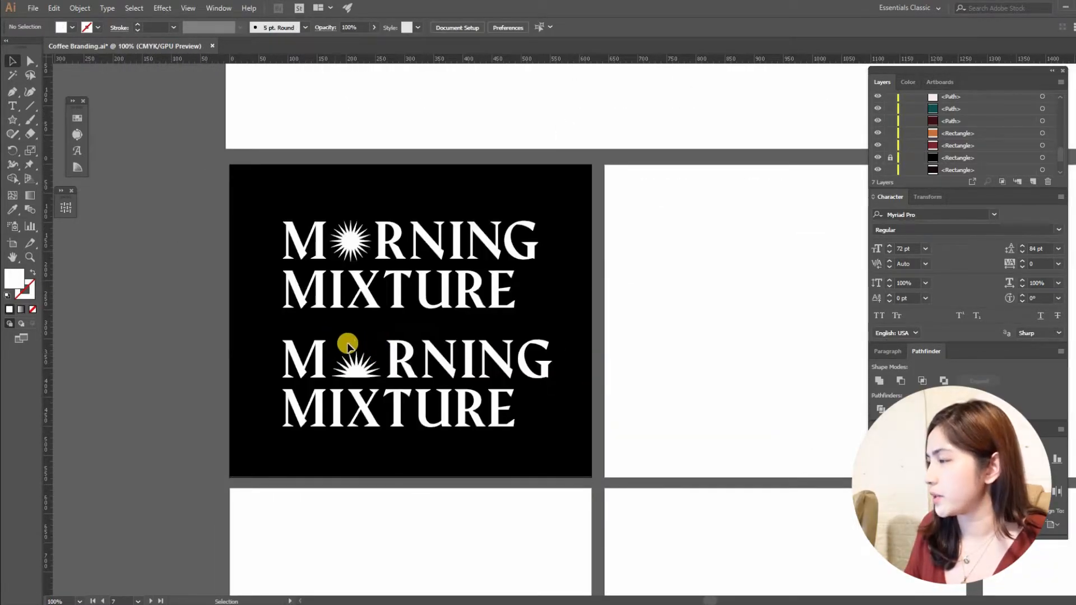
{"action": "scroll", "coordinate": [263, 364], "scroll_direction": "down", "scroll_amount": 1}
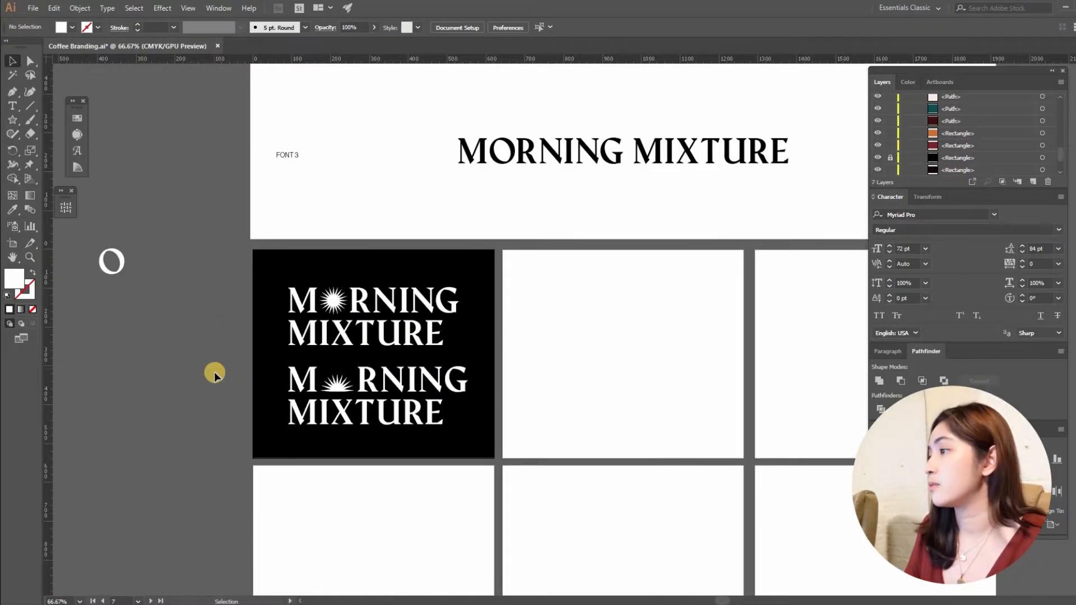
{"action": "scroll", "coordinate": [217, 373], "scroll_direction": "up", "scroll_amount": 1}
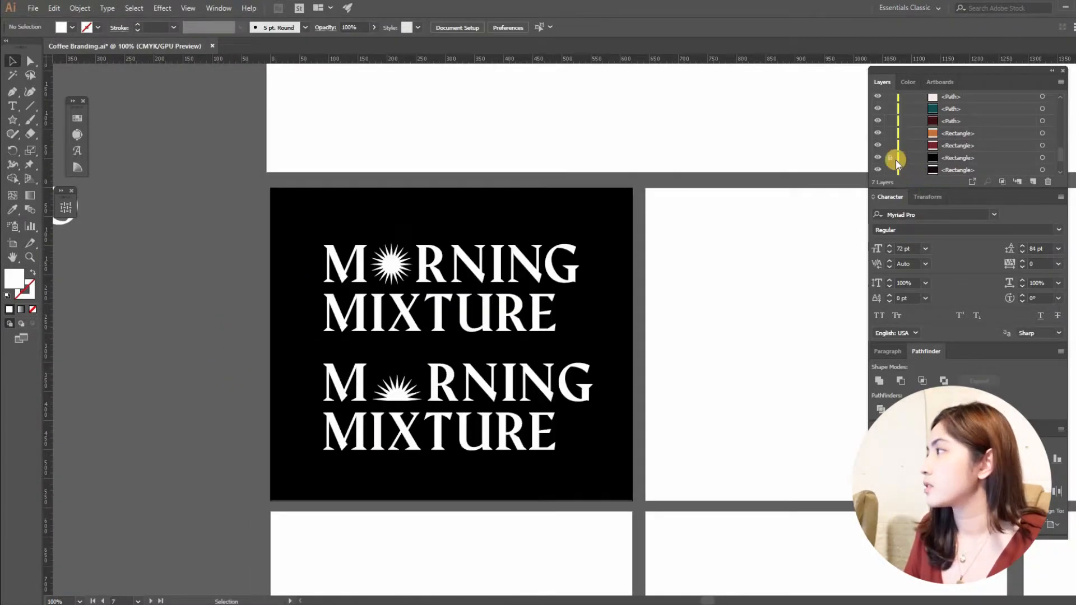
{"action": "left_click_drag", "start_coordinate": [468, 280], "coordinate": [190, 358]}
{"action": "left_click_drag", "start_coordinate": [205, 266], "coordinate": [389, 250]}
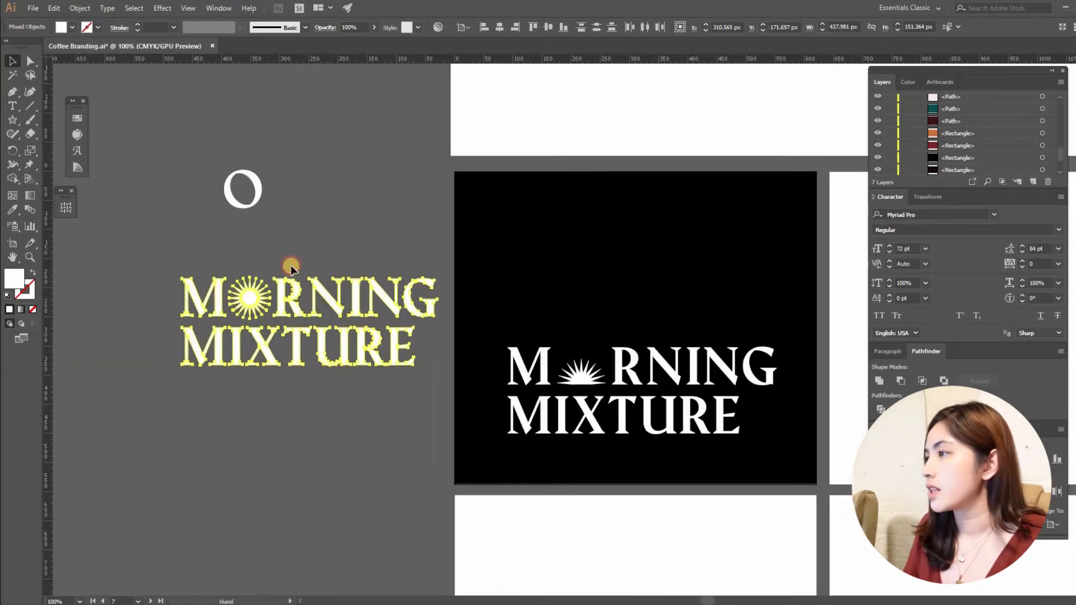
Step: Delete the letters of the full-star version and enlarge the remaining star beside the board
{"action": "left_click", "coordinate": [440, 399]}
{"action": "left_click_drag", "start_coordinate": [395, 409], "coordinate": [170, 345]}
{"action": "key", "text": "Delete"}
{"action": "left_click_drag", "start_coordinate": [162, 257], "coordinate": [267, 395]}
{"action": "key", "text": "Delete"}
{"action": "key", "text": "Delete"}
{"action": "scroll", "coordinate": [303, 367], "scroll_direction": "down", "scroll_amount": 1}
{"action": "left_click", "coordinate": [266, 331]}
{"action": "left_click", "coordinate": [319, 392]}
{"action": "left_click_drag", "start_coordinate": [359, 387], "coordinate": [327, 397]}
Step: Centre the half-sun lettering horizontally and vertically on the black board
{"action": "left_click_drag", "start_coordinate": [542, 365], "coordinate": [542, 324]}
{"action": "left_click", "coordinate": [1036, 459]}
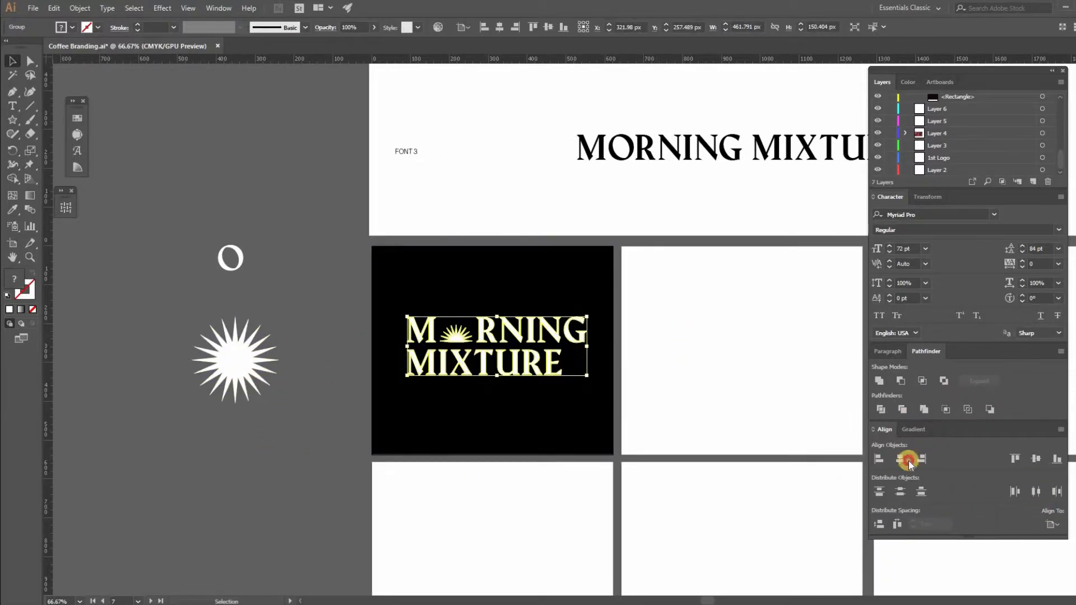
{"action": "left_click", "coordinate": [900, 459]}
Step: Recolour the black board with the dark maroon sampled from the colour palette using the Eyedropper
{"action": "scroll", "coordinate": [437, 428], "scroll_direction": "down", "scroll_amount": 2}
{"action": "left_click", "coordinate": [442, 358]}
{"action": "key", "text": "i"}
{"action": "left_click_drag", "start_coordinate": [447, 229], "coordinate": [400, 328]}
{"action": "left_click", "coordinate": [539, 109]}
{"action": "key", "text": "v"}
Step: Bring the gold texture swatch down beside the maroon board and release its clipping mask
{"action": "left_click", "coordinate": [784, 269]}
{"action": "left_click_drag", "start_coordinate": [680, 190], "coordinate": [512, 447]}
{"action": "scroll", "coordinate": [508, 453], "scroll_direction": "up", "scroll_amount": 3}
{"action": "right_click", "coordinate": [564, 399]}
{"action": "left_click", "coordinate": [577, 356]}
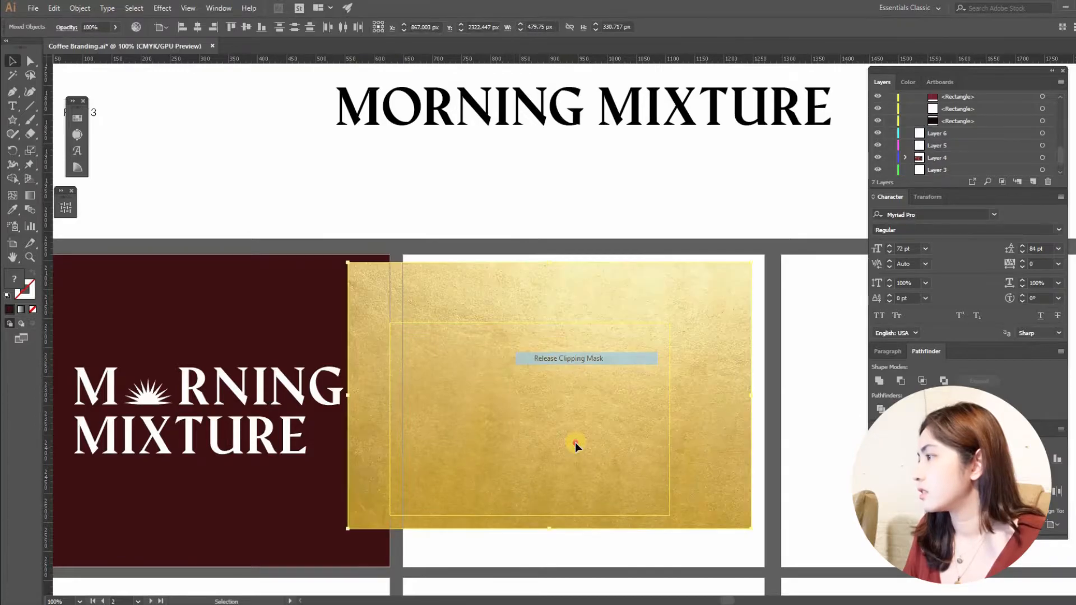
{"action": "scroll", "coordinate": [577, 431], "scroll_direction": "down", "scroll_amount": 3}
{"action": "key", "text": "ctrl+shift+a"}
Step: Duplicate the half-sun lettering onto the empty canvas beside the maroon board and move the gold texture behind the copy
{"action": "left_click_drag", "start_coordinate": [570, 387], "coordinate": [626, 440]}
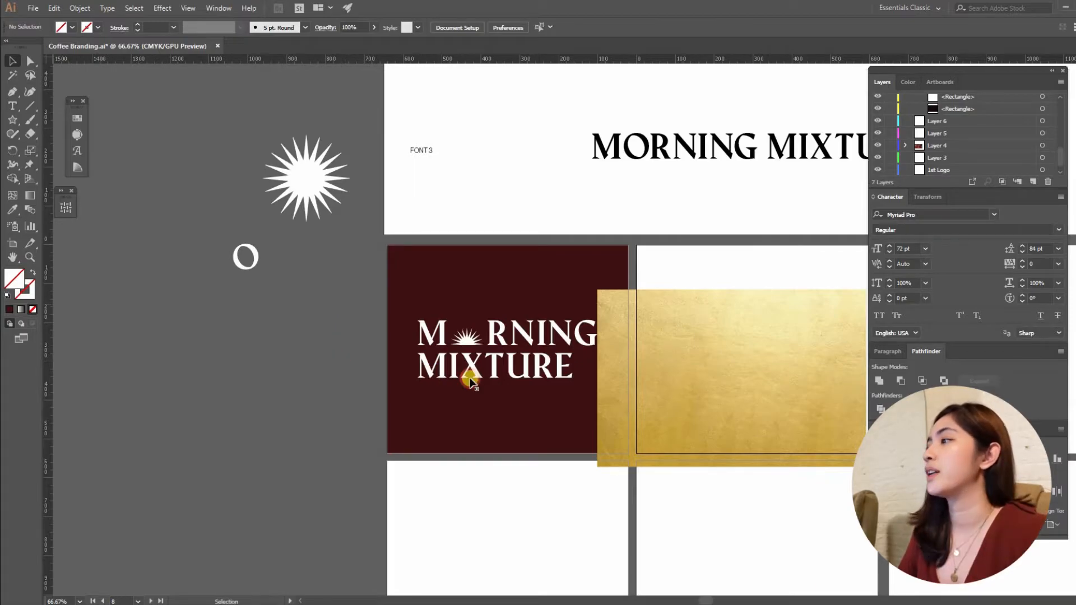
{"action": "left_click_drag", "start_coordinate": [470, 381], "coordinate": [472, 372]}
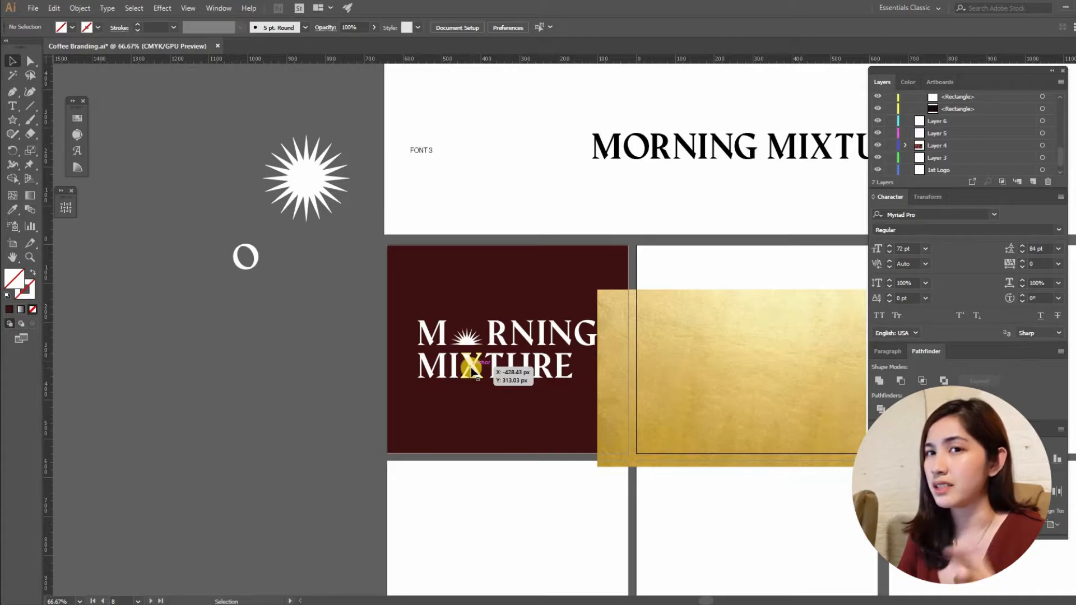
{"action": "left_click_drag", "start_coordinate": [457, 371], "coordinate": [234, 372]}
{"action": "left_click_drag", "start_coordinate": [694, 319], "coordinate": [250, 316]}
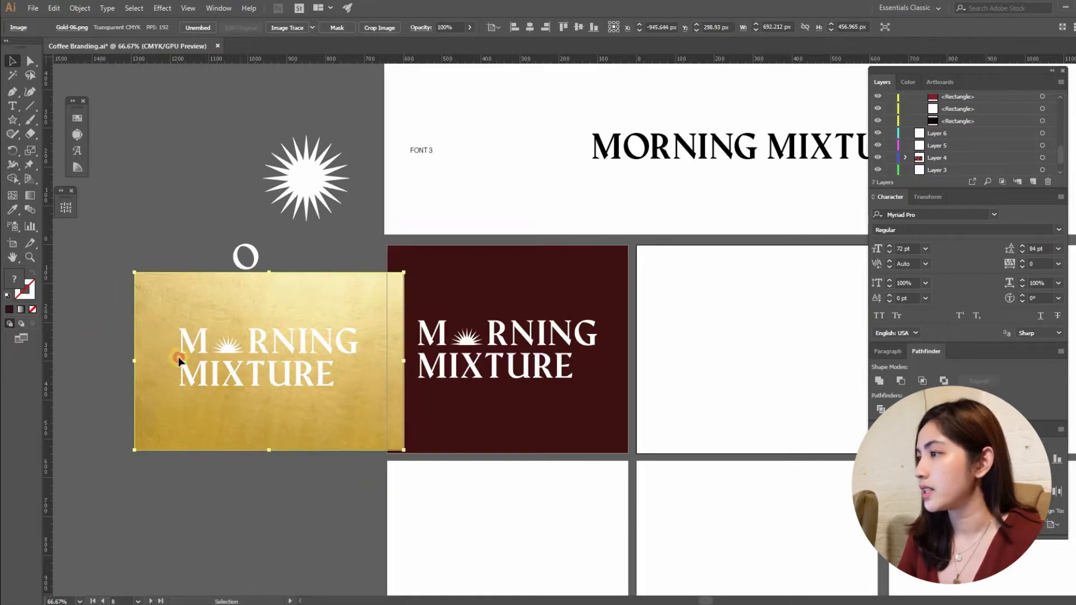
Step: Try to clip the gold texture to the half-sun lettering copy with a clipping mask
{"action": "left_click", "coordinate": [236, 384], "text": "shift"}
{"action": "right_click", "coordinate": [237, 375]}
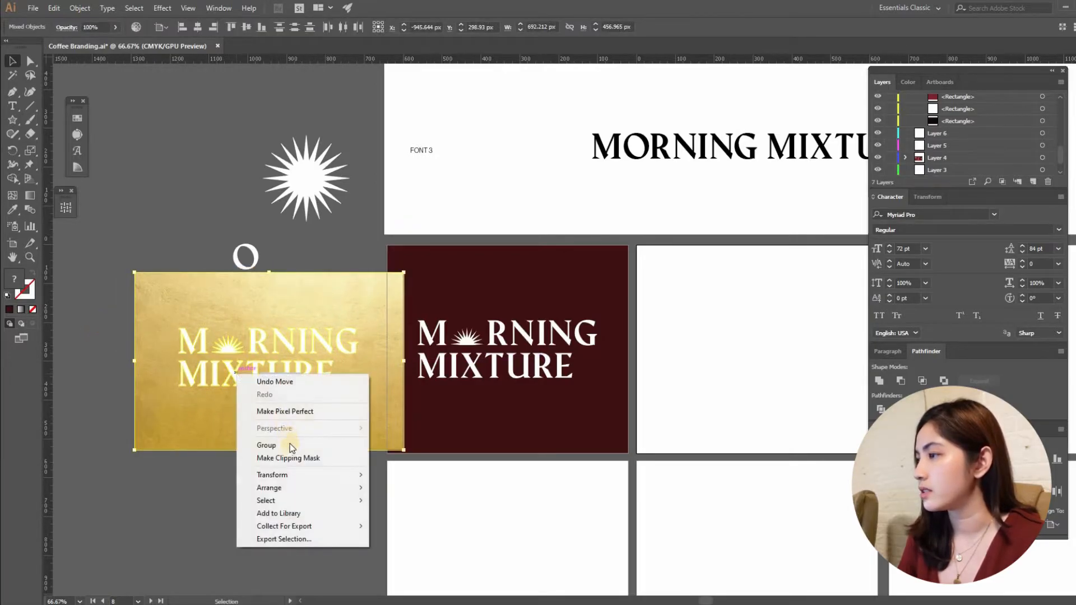
{"action": "left_click", "coordinate": [282, 458]}
{"action": "left_click", "coordinate": [270, 436]}
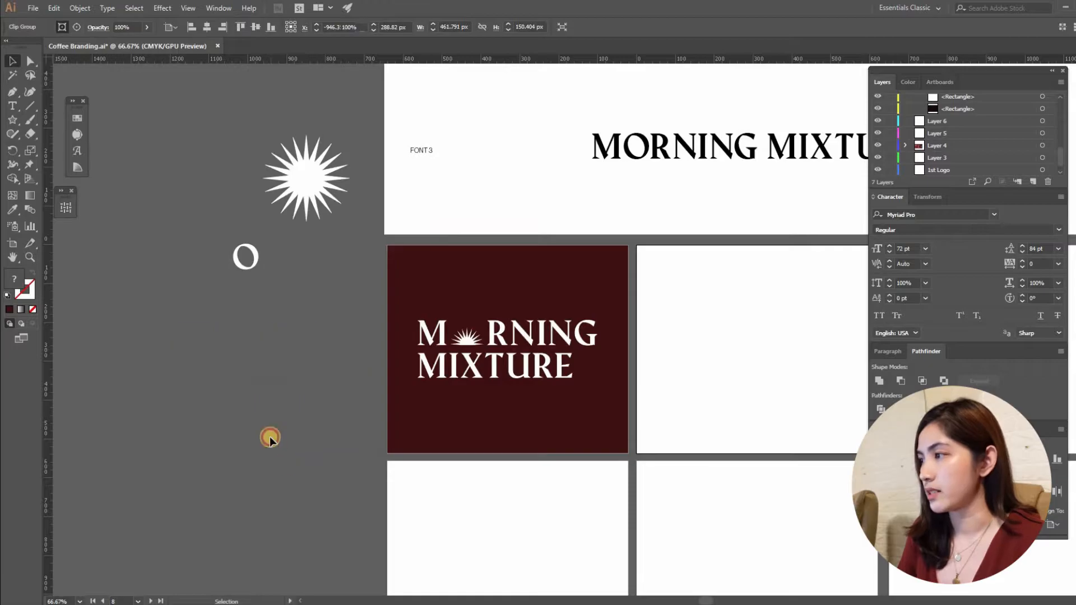
{"action": "left_click_drag", "start_coordinate": [268, 432], "coordinate": [300, 440]}
Step: Select the clipped lettering in outline view, release its clipping mask and select the lettering group over the gold texture
{"action": "scroll", "coordinate": [275, 433], "scroll_direction": "up", "scroll_amount": 2}
{"action": "left_click_drag", "start_coordinate": [206, 247], "coordinate": [333, 272]}
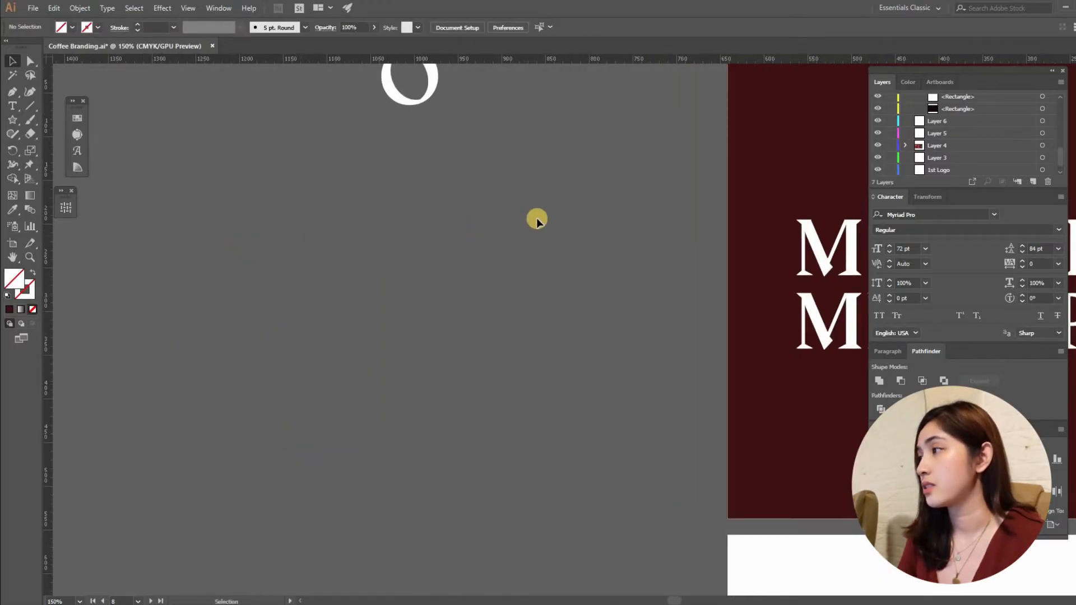
{"action": "key", "text": "ctrl+y"}
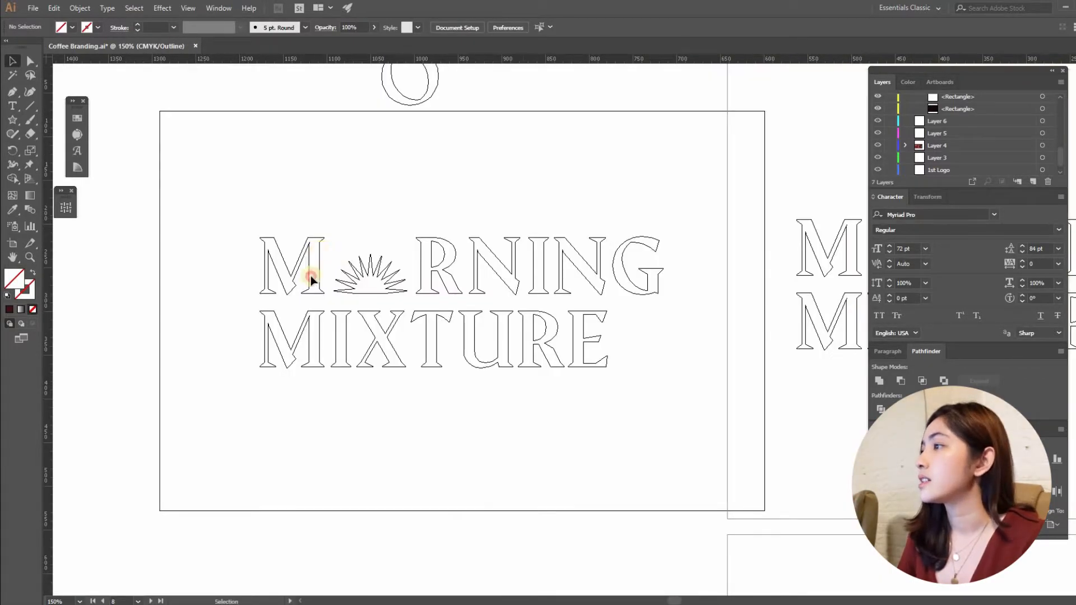
{"action": "left_click_drag", "start_coordinate": [295, 313], "coordinate": [271, 326]}
{"action": "key", "text": "ctrl+y"}
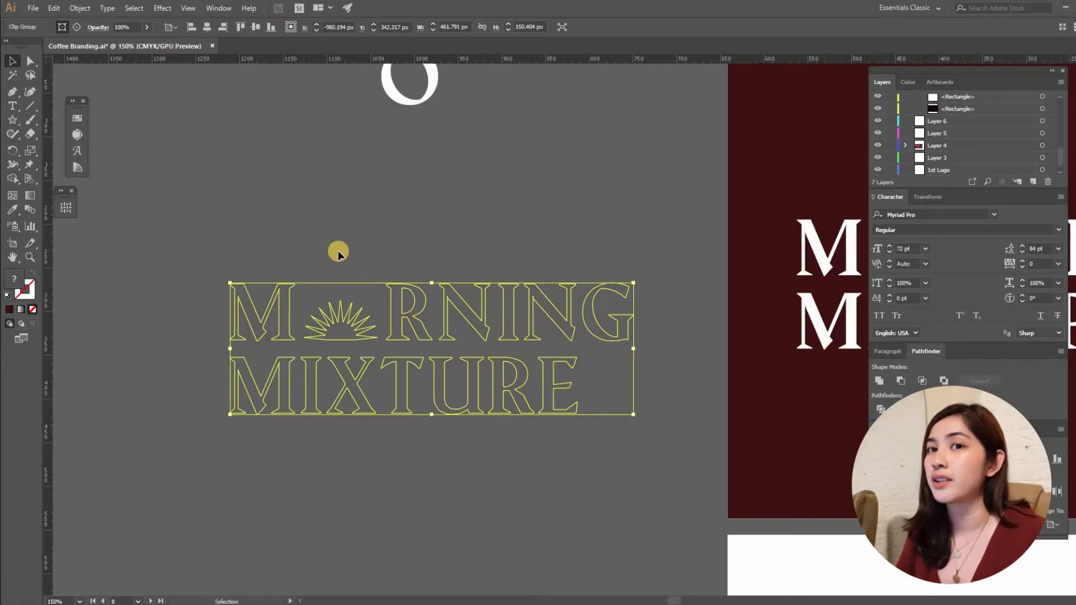
{"action": "right_click", "coordinate": [339, 302]}
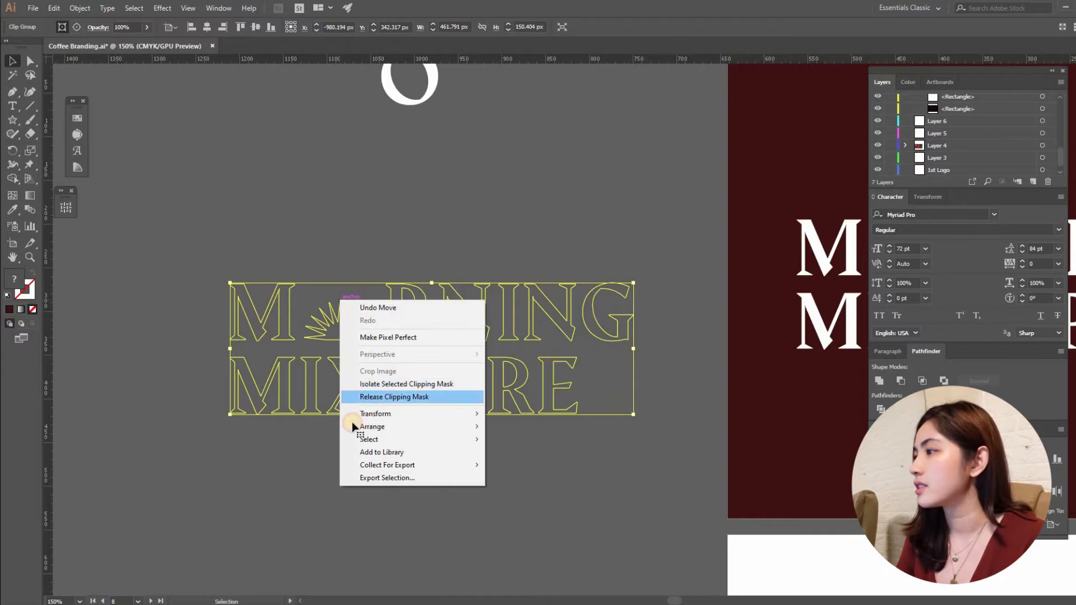
{"action": "left_click", "coordinate": [387, 392]}
{"action": "left_click", "coordinate": [277, 313]}
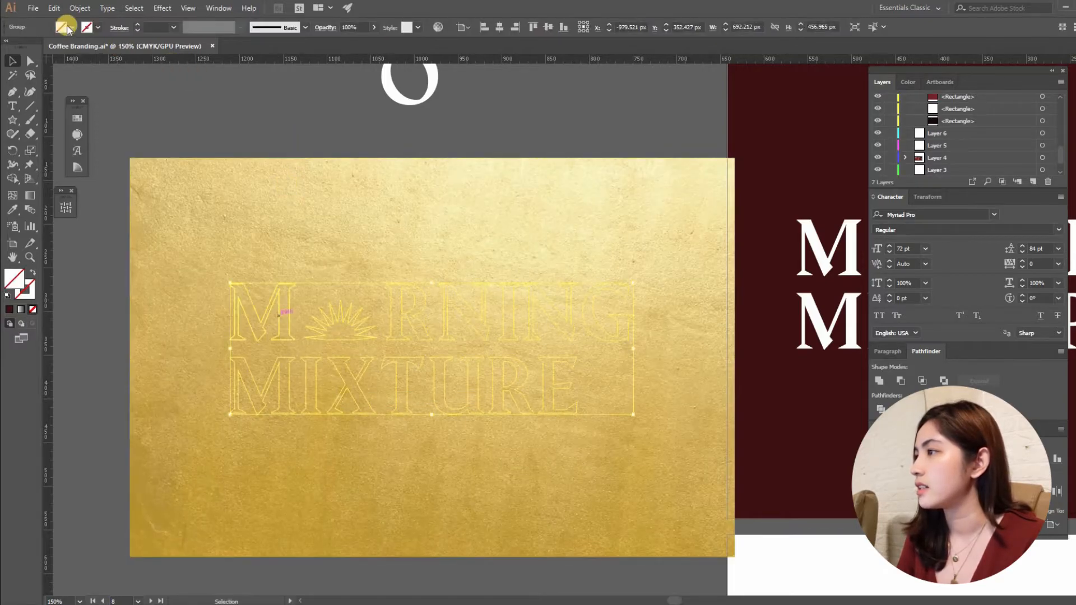
Step: Fill the half-sun lettering group with black and move the gold texture down clear of it
{"action": "left_click", "coordinate": [61, 26]}
{"action": "left_click", "coordinate": [84, 91]}
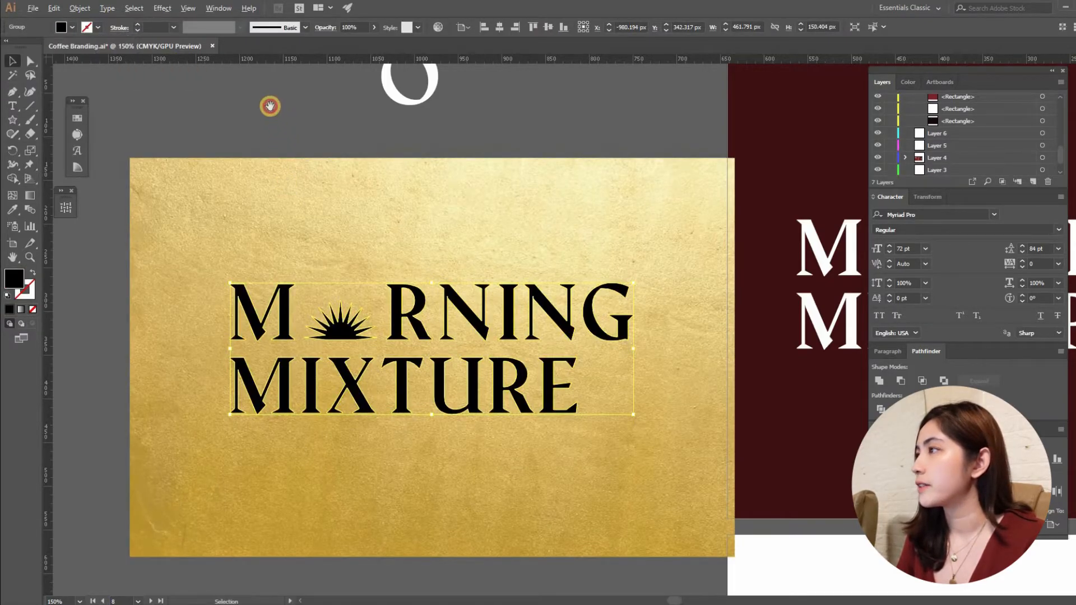
{"action": "scroll", "coordinate": [289, 208], "scroll_direction": "down", "scroll_amount": 1}
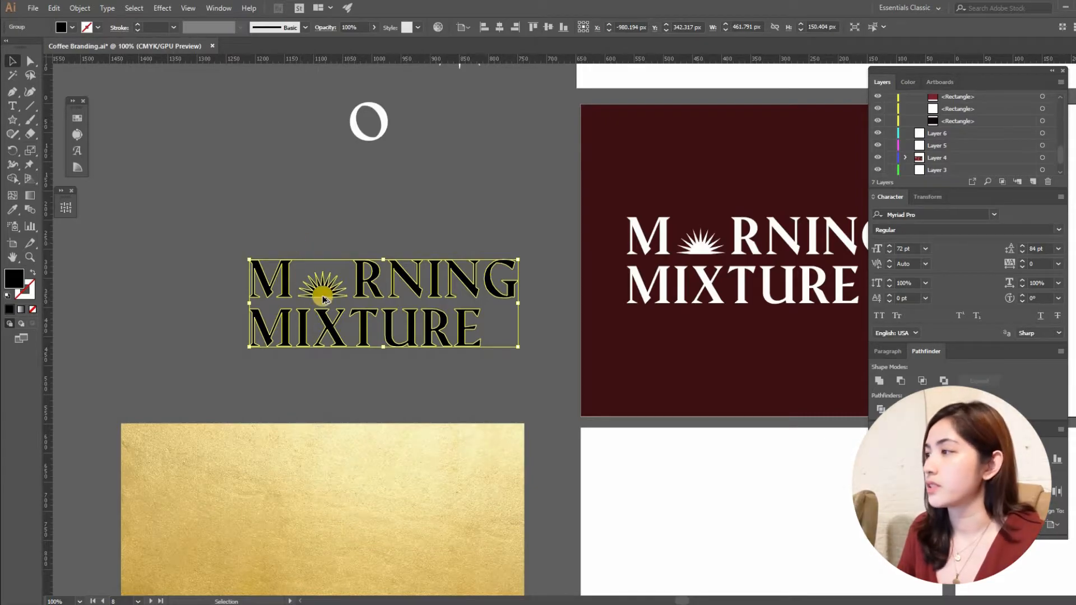
{"action": "scroll", "coordinate": [272, 292], "scroll_direction": "up", "scroll_amount": 1}
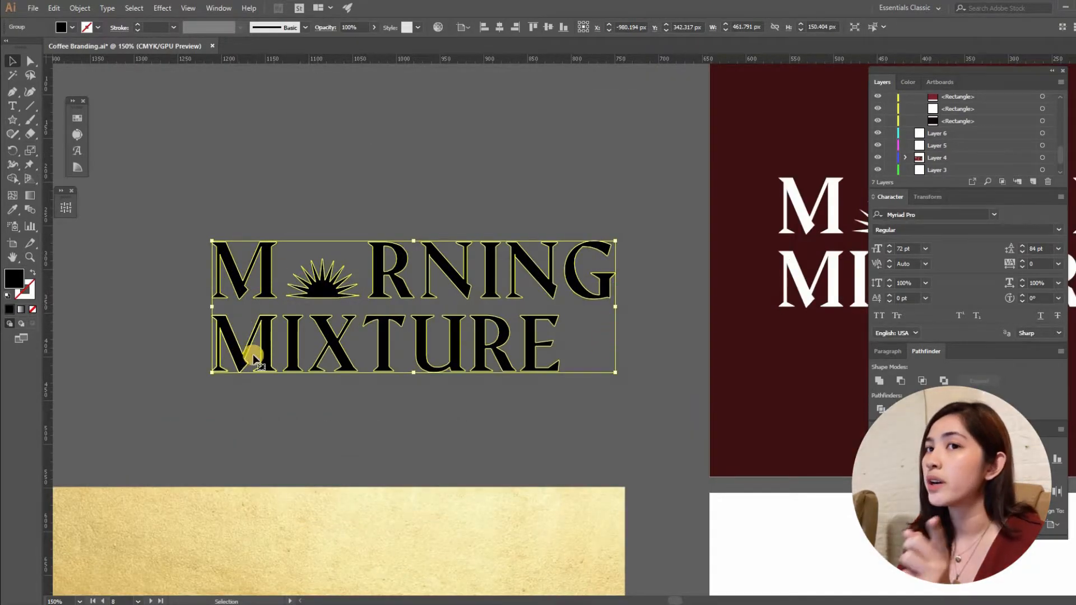
Step: Turn the black half-sun lettering group into a single compound path
{"action": "left_click", "coordinate": [173, 258]}
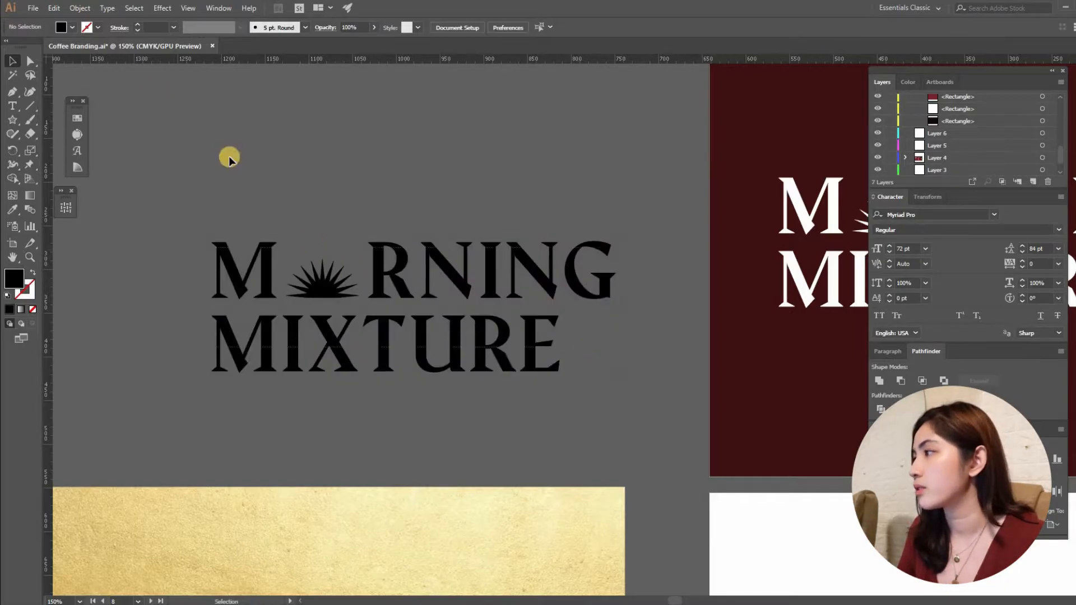
{"action": "key", "text": "ctrl+z"}
{"action": "left_click", "coordinate": [80, 8]}
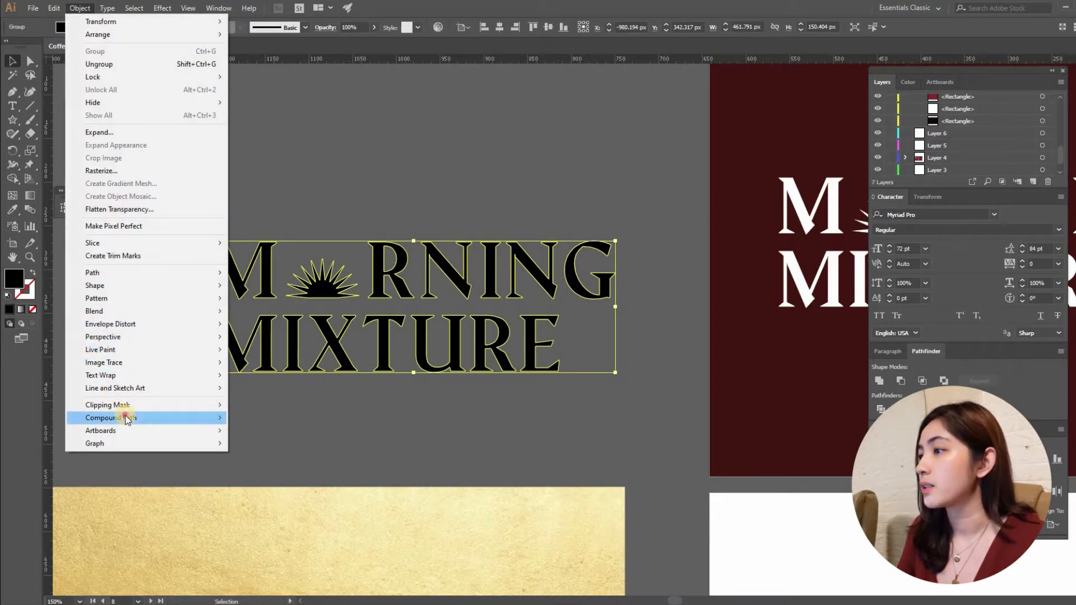
{"action": "mouse_move", "coordinate": [125, 418]}
{"action": "left_click", "coordinate": [270, 417]}
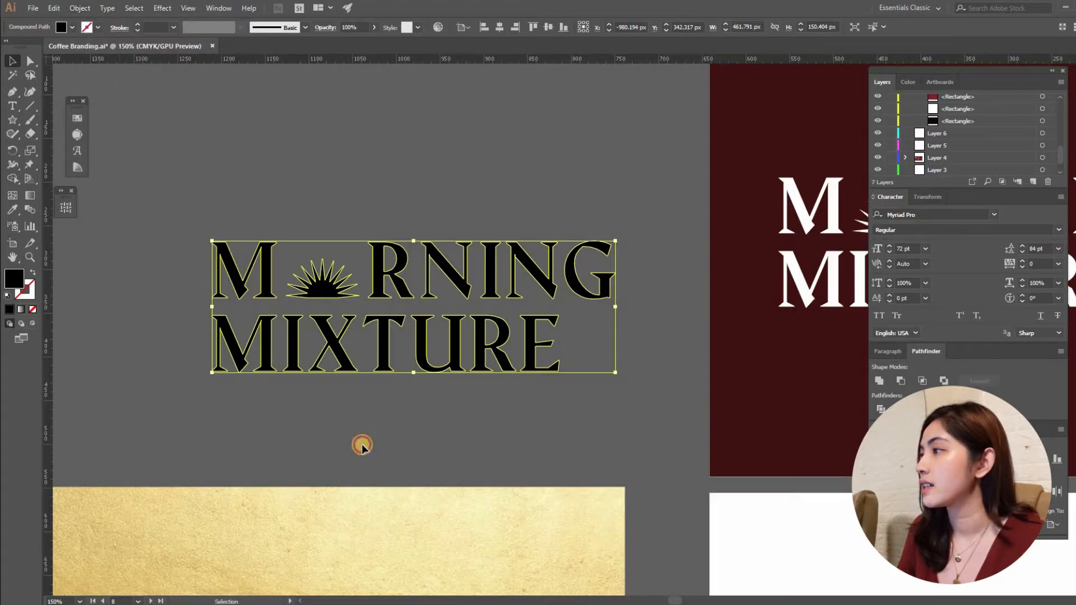
{"action": "left_click", "coordinate": [633, 218]}
Step: Move the gold texture back up behind the black compound-path lettering so it covers all the letters
{"action": "scroll", "coordinate": [1007, 129], "scroll_direction": "up", "scroll_amount": 7}
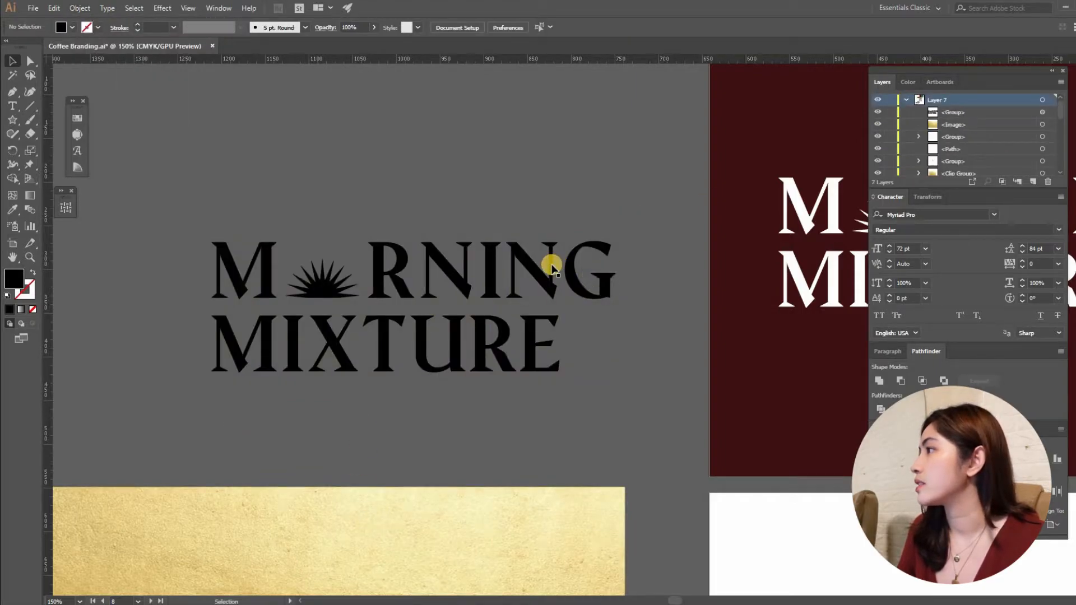
{"action": "left_click", "coordinate": [962, 114]}
{"action": "left_click_drag", "start_coordinate": [444, 513], "coordinate": [541, 173]}
{"action": "left_click", "coordinate": [101, 216]}
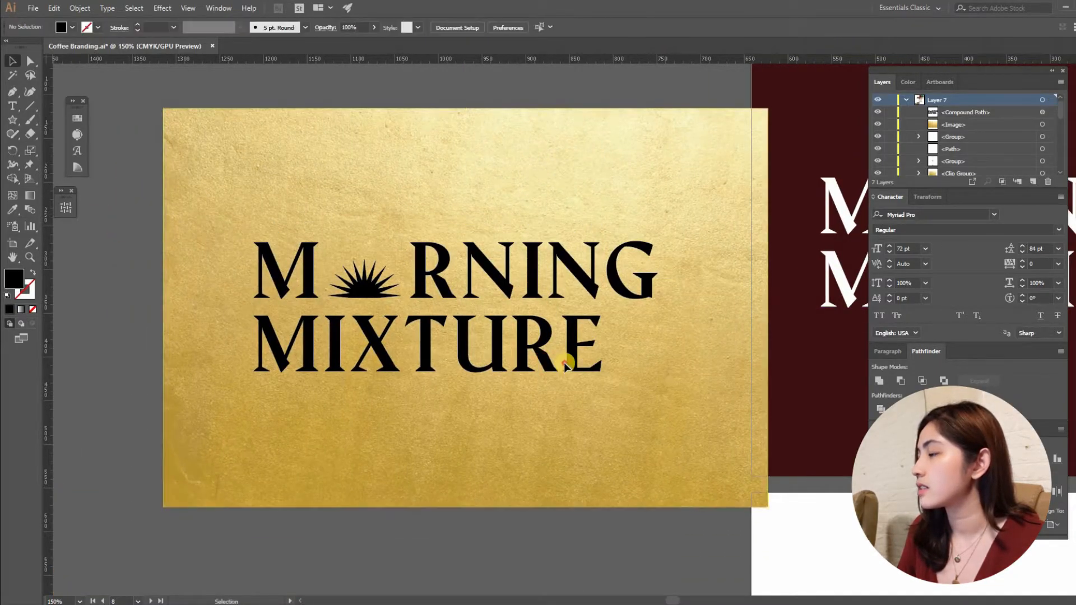
Step: Clip the gold texture to the half-sun lettering with a clipping mask
{"action": "left_click", "coordinate": [491, 276]}
{"action": "left_click", "coordinate": [491, 276], "text": "shift"}
{"action": "right_click", "coordinate": [491, 277]}
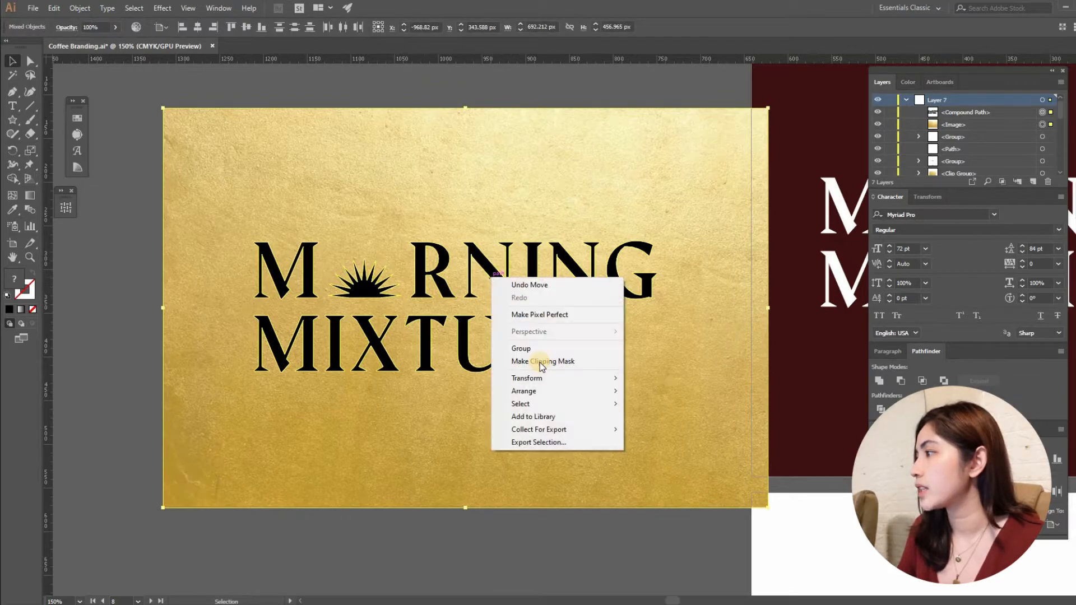
{"action": "left_click", "coordinate": [539, 361]}
{"action": "left_click", "coordinate": [555, 420]}
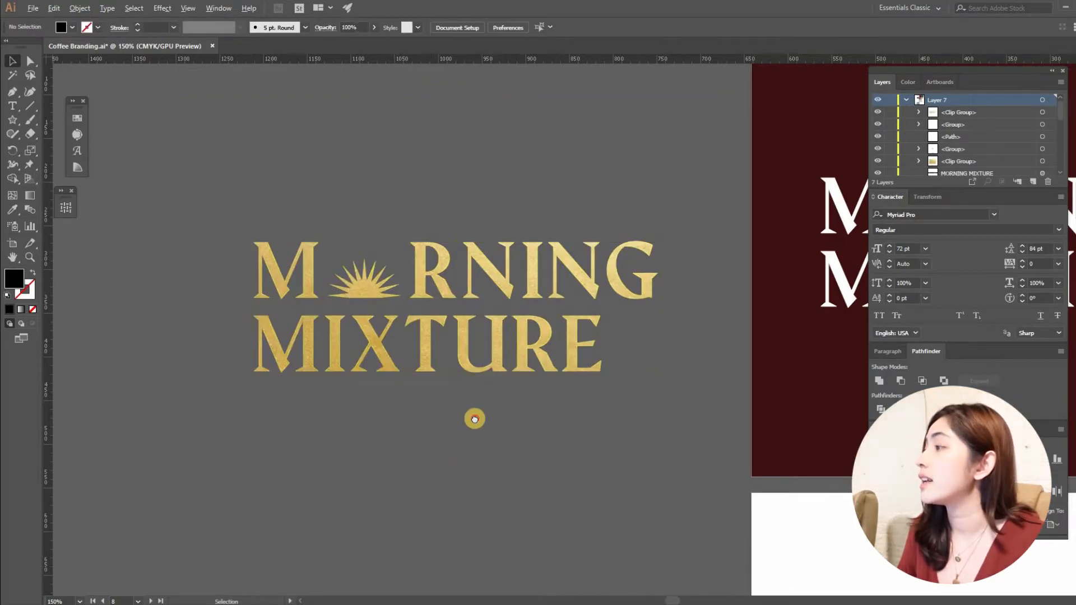
Step: Place the gold lettering on the maroon board and move the white lettering out onto the empty canvas
{"action": "scroll", "coordinate": [473, 418], "scroll_direction": "down", "scroll_amount": 3}
{"action": "scroll", "coordinate": [364, 386], "scroll_direction": "up", "scroll_amount": 4}
{"action": "scroll", "coordinate": [364, 370], "scroll_direction": "down", "scroll_amount": 2}
{"action": "left_click", "coordinate": [415, 448]}
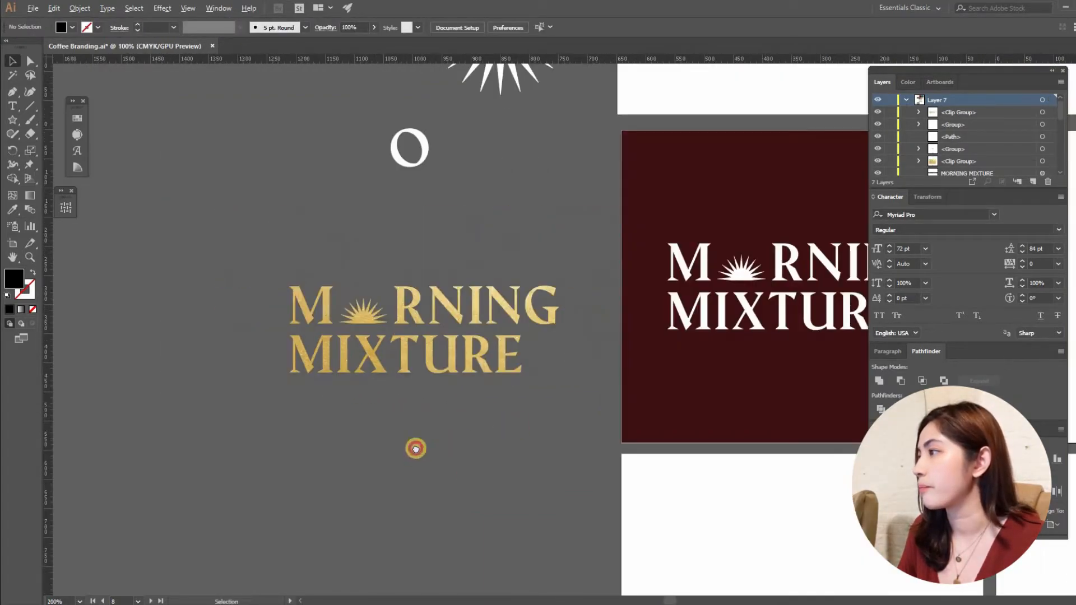
{"action": "scroll", "coordinate": [485, 327], "scroll_direction": "down", "scroll_amount": 2}
{"action": "left_click", "coordinate": [615, 300]}
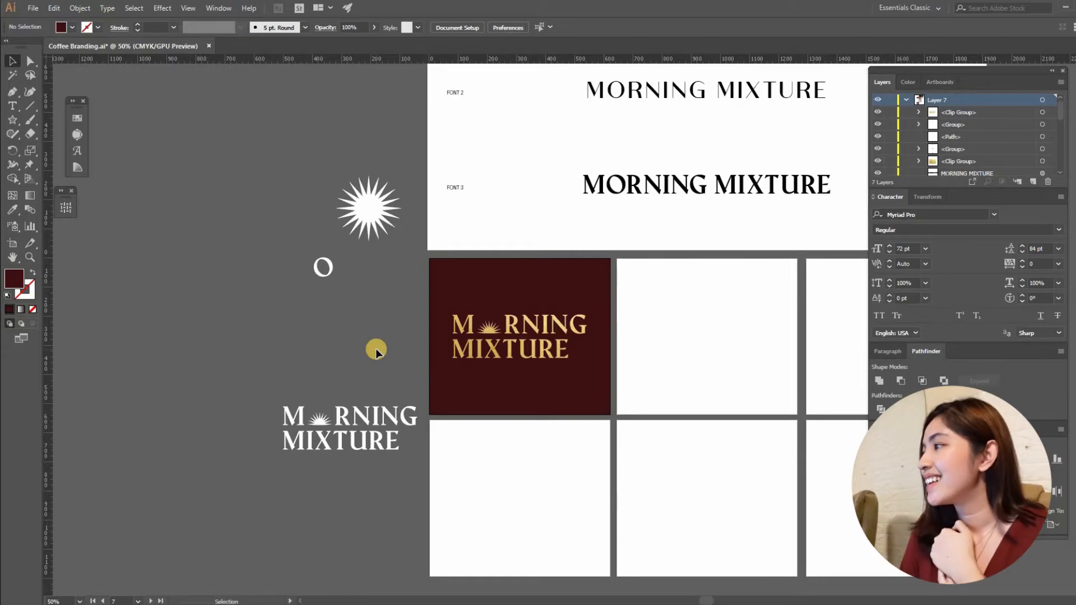
Step: Place a copy of the white sunburst on the blank board beside the maroon one
{"action": "scroll", "coordinate": [364, 341], "scroll_direction": "right", "scroll_amount": 5}
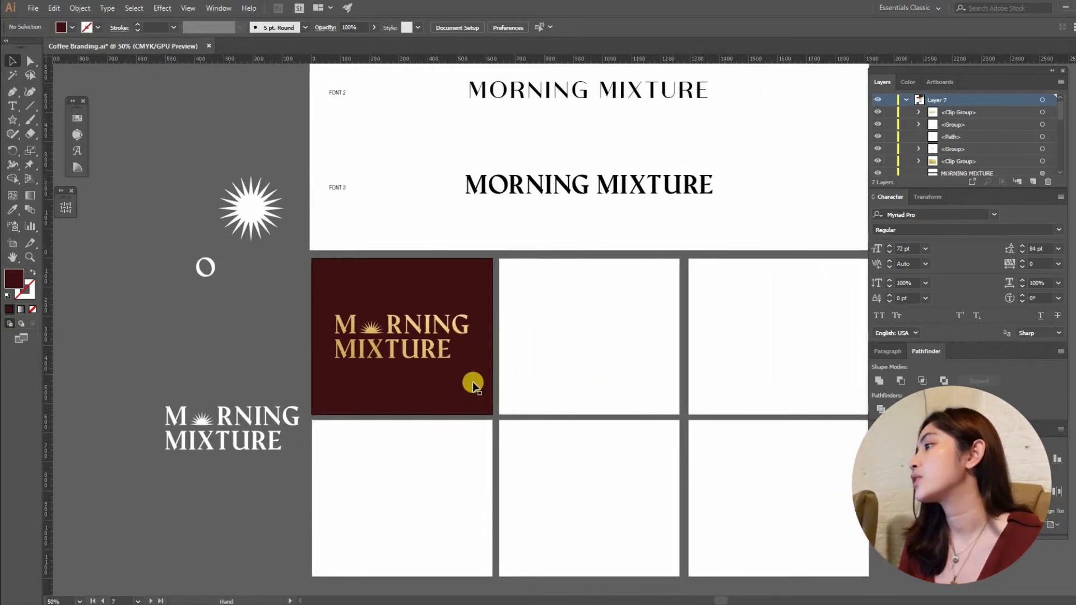
{"action": "scroll", "coordinate": [457, 368], "scroll_direction": "down", "scroll_amount": 1}
{"action": "scroll", "coordinate": [451, 372], "scroll_direction": "up", "scroll_amount": 2}
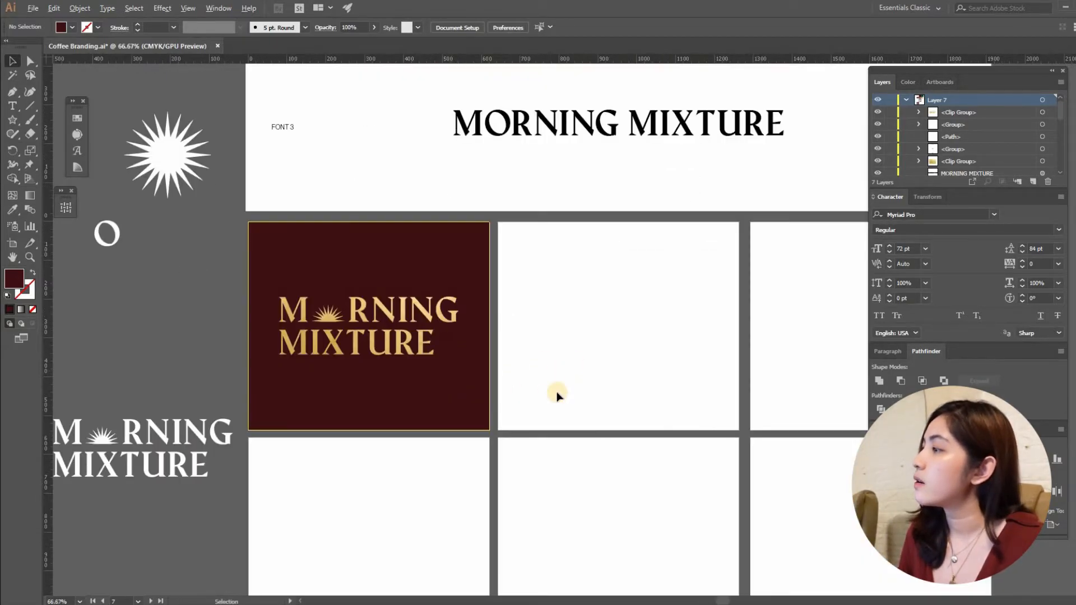
{"action": "left_click_drag", "start_coordinate": [578, 397], "coordinate": [564, 399]}
{"action": "left_click_drag", "start_coordinate": [426, 412], "coordinate": [458, 395]}
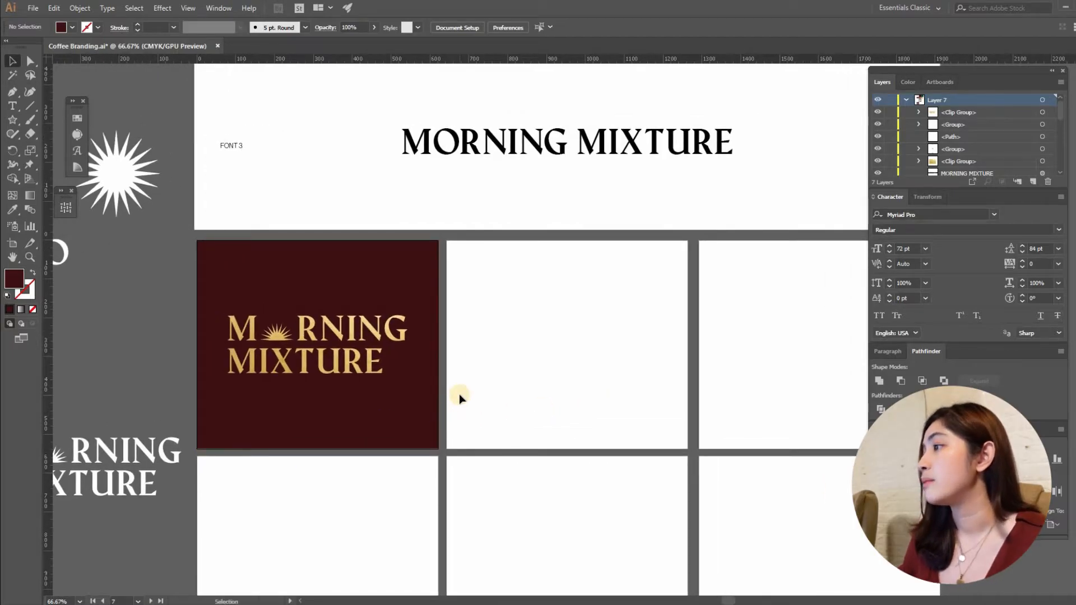
{"action": "scroll", "coordinate": [458, 394], "scroll_direction": "left", "scroll_amount": 3}
{"action": "left_click_drag", "start_coordinate": [235, 192], "coordinate": [668, 398]}
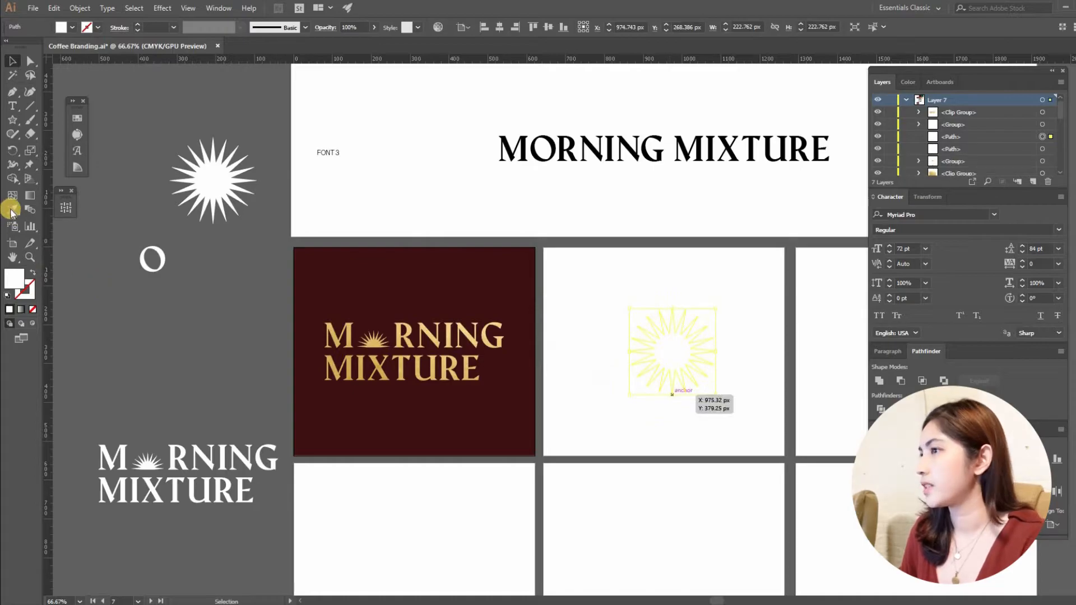
Step: Enlarge the copied sunburst to about 425 px across, centre it on its board and fill it with black
{"action": "left_click", "coordinate": [390, 275]}
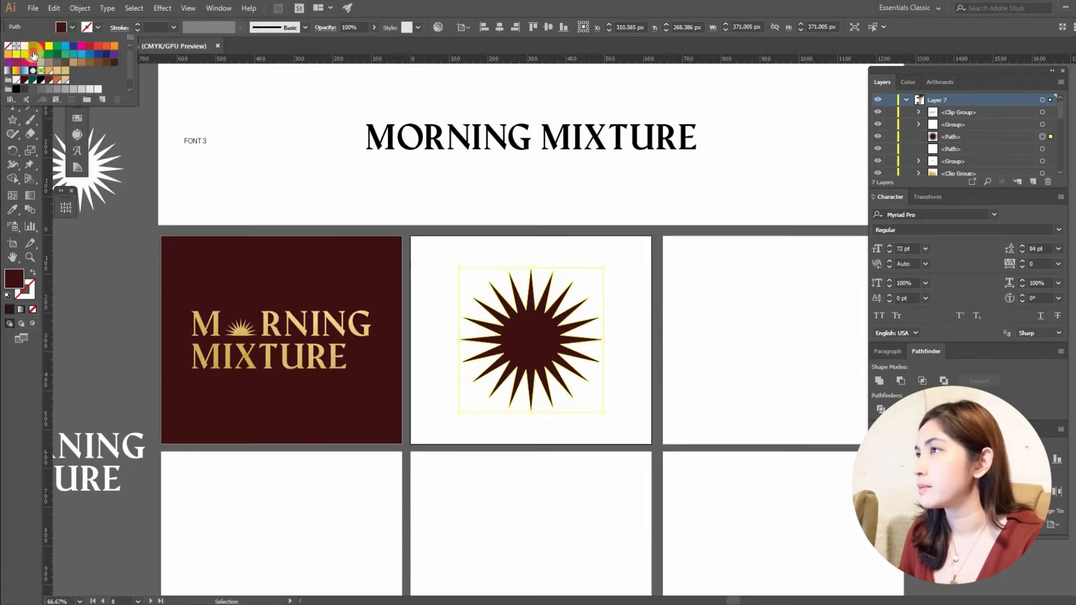
{"action": "left_click", "coordinate": [539, 350]}
{"action": "left_click_drag", "start_coordinate": [535, 431], "coordinate": [551, 442]}
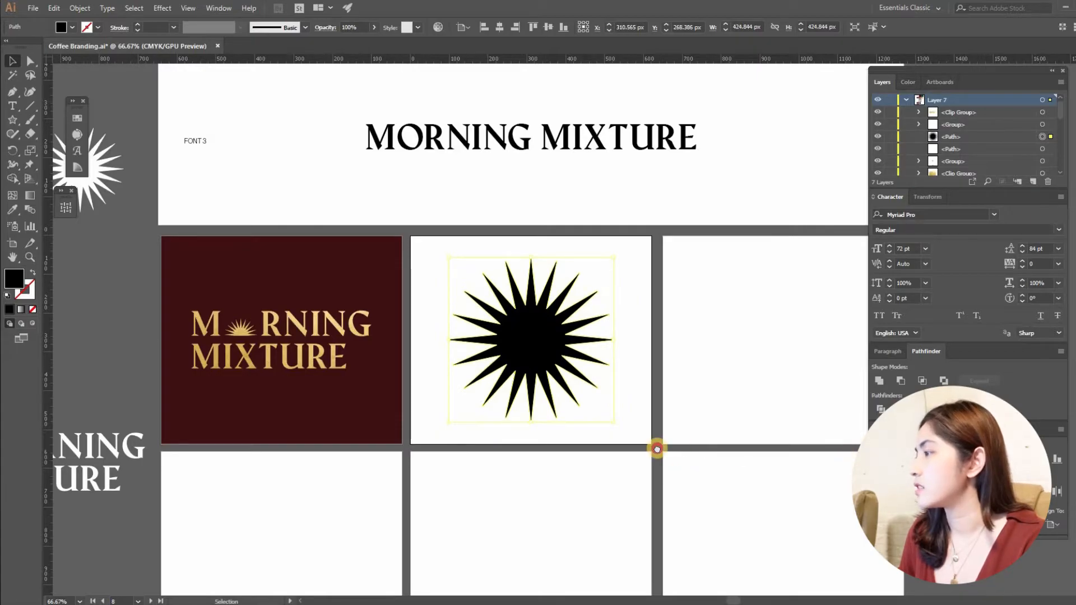
{"action": "left_click_drag", "start_coordinate": [656, 450], "coordinate": [627, 416]}
{"action": "left_click", "coordinate": [594, 440]}
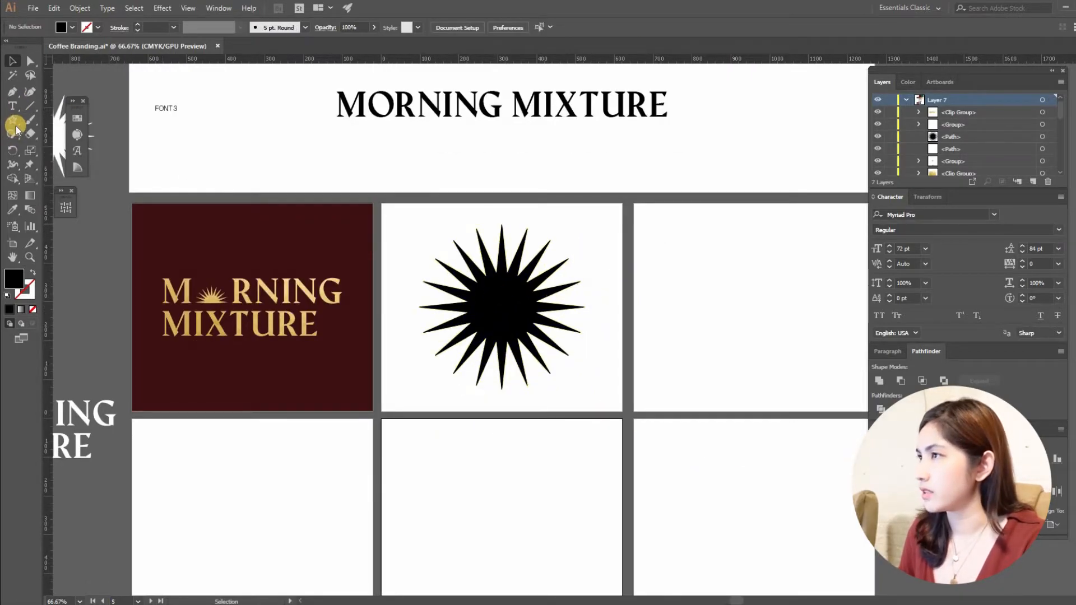
Step: Draw an ellipse about 72 by 97 px, fill it with white and place it at the centre of the black sunburst
{"action": "left_click_drag", "start_coordinate": [32, 121], "coordinate": [64, 147]}
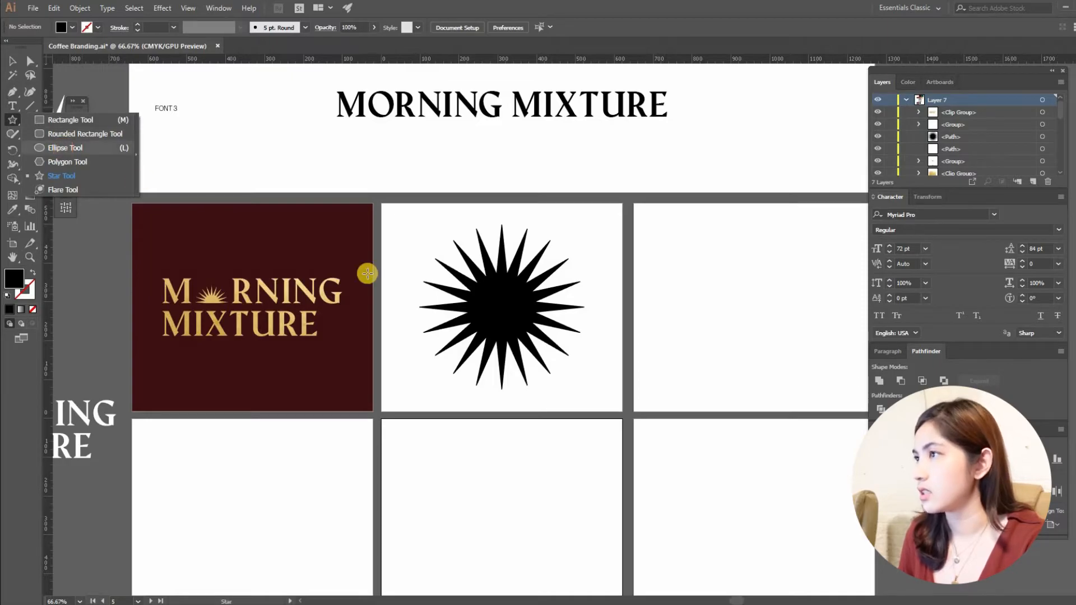
{"action": "left_click_drag", "start_coordinate": [405, 257], "coordinate": [422, 274]}
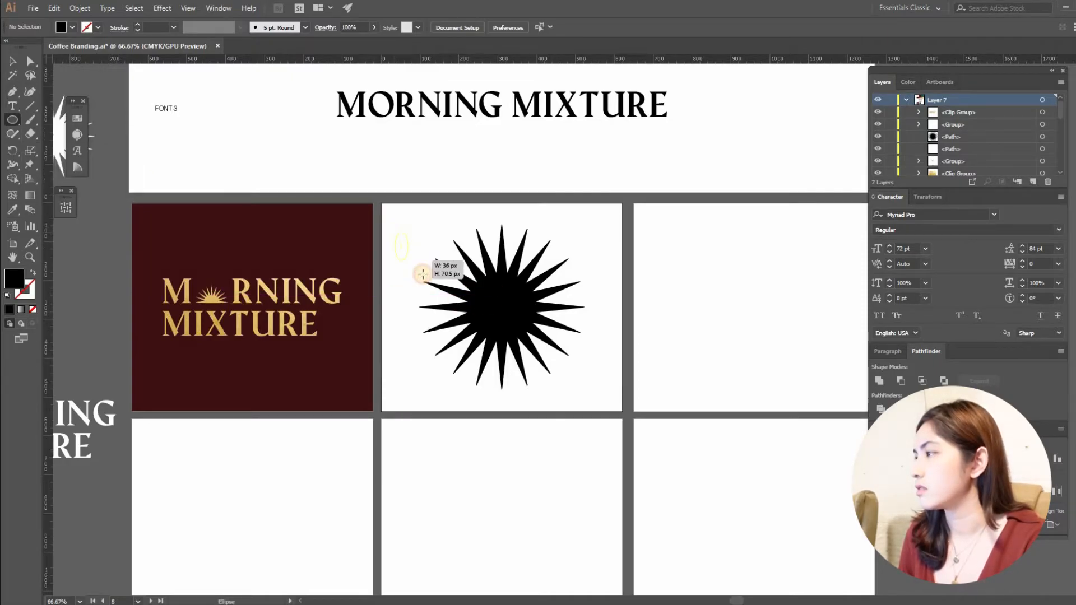
{"action": "left_click", "coordinate": [12, 209]}
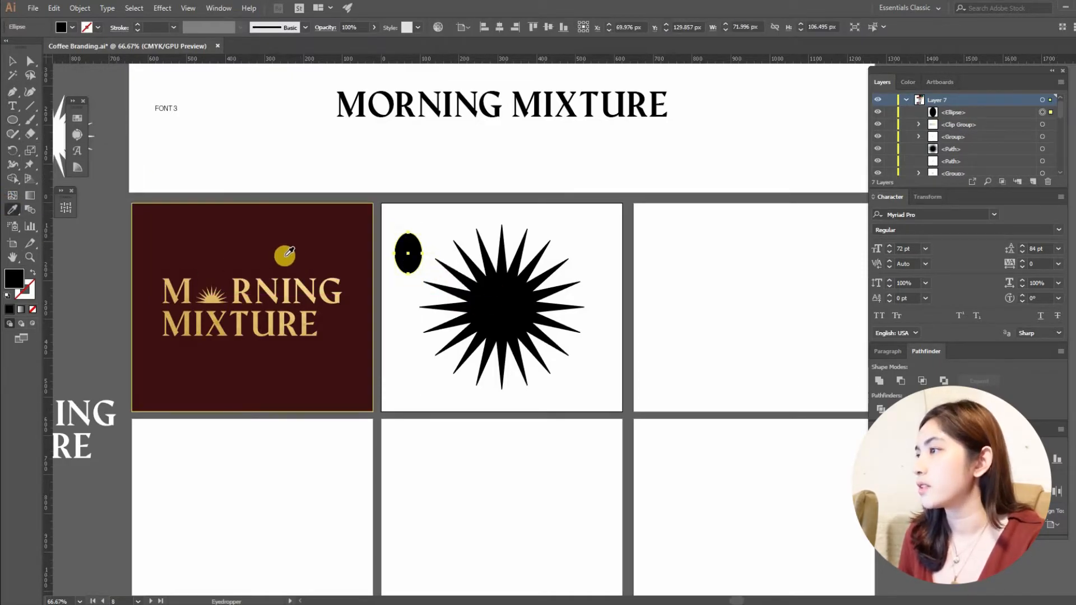
{"action": "left_click", "coordinate": [13, 60]}
{"action": "left_click_drag", "start_coordinate": [423, 266], "coordinate": [517, 315]}
{"action": "key", "text": "ctrl+plus"}
{"action": "key", "text": "ctrl+plus"}
{"action": "key", "text": "ctrl+plus"}
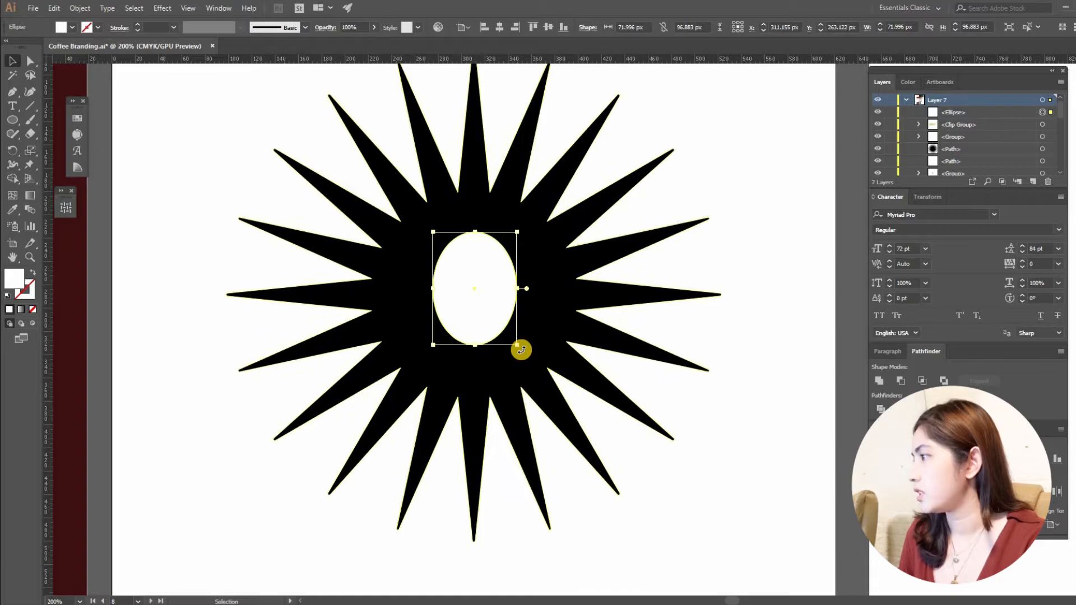
Step: Tilt the white ellipse and run a thick black S-shaped curve across it, adjusting its end, to form a coffee bean
{"action": "left_click_drag", "start_coordinate": [531, 347], "coordinate": [581, 304]}
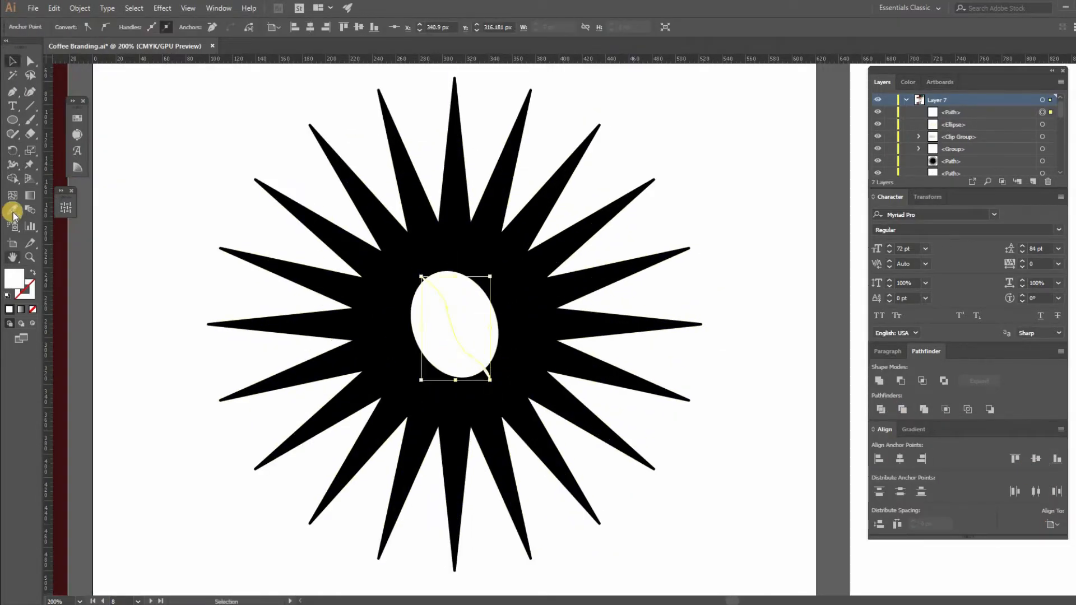
{"action": "left_click", "coordinate": [18, 60]}
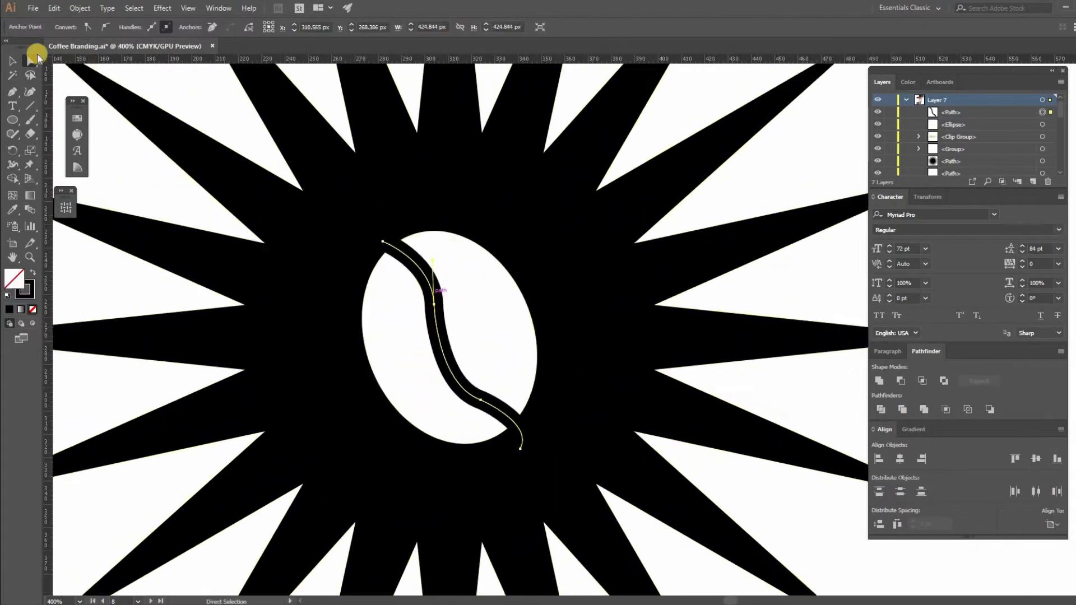
{"action": "left_click", "coordinate": [35, 56]}
{"action": "left_click", "coordinate": [519, 448]}
{"action": "left_click_drag", "start_coordinate": [517, 409], "coordinate": [524, 414]}
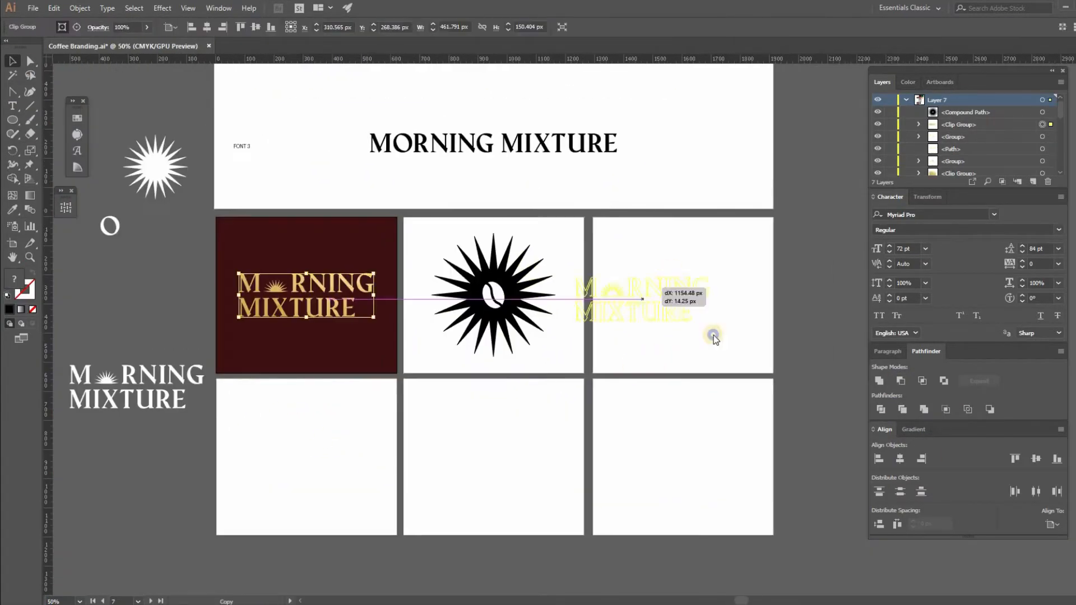
Step: Clip the gold texture to the coffee-bean sunburst and give its board a dark red background
{"action": "left_click_drag", "start_coordinate": [711, 331], "coordinate": [537, 313]}
{"action": "right_click", "coordinate": [572, 282]}
{"action": "mouse_move", "coordinate": [603, 377]}
{"action": "left_click", "coordinate": [744, 415]}
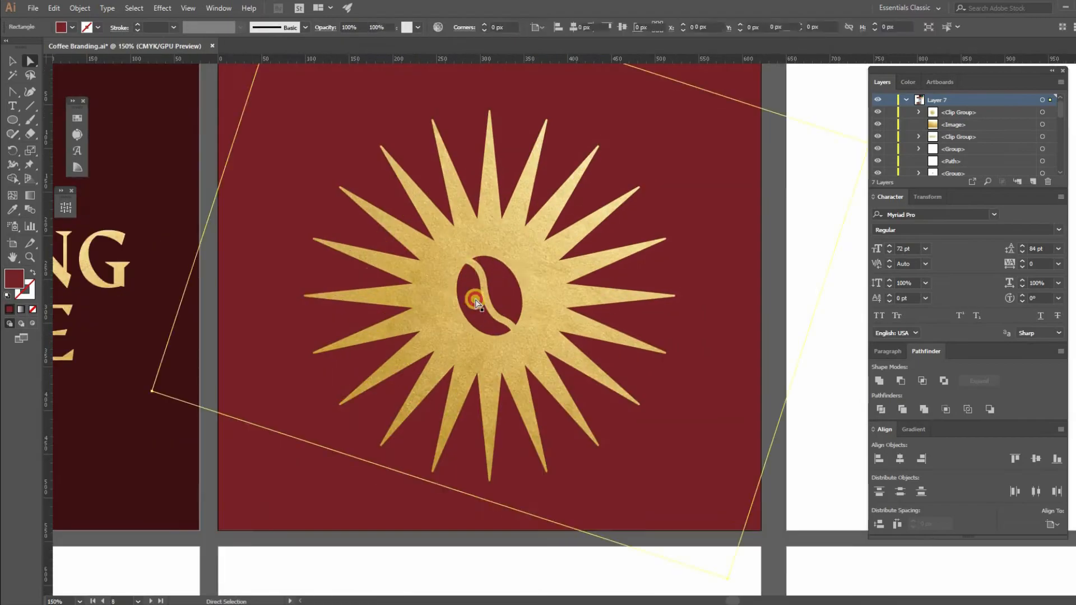
{"action": "left_click", "coordinate": [480, 471]}
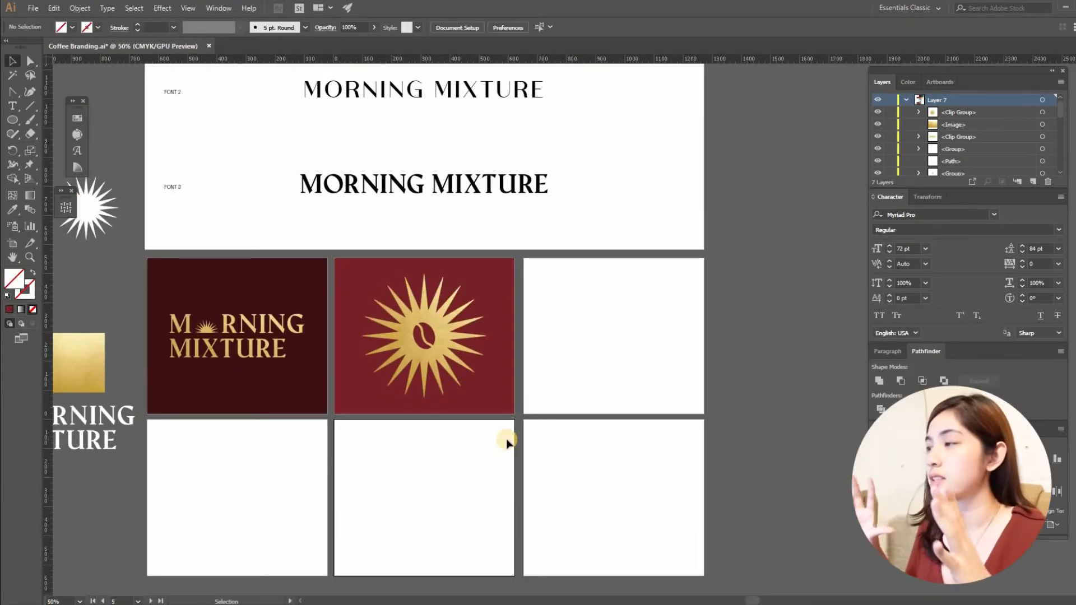
Step: Duplicate the gold coffee-bean sunburst onto the third board in the row and centre it on the artboard
{"action": "left_click_drag", "start_coordinate": [484, 345], "coordinate": [673, 346]}
{"action": "scroll", "coordinate": [576, 337], "scroll_direction": "right", "scroll_amount": 2}
{"action": "left_click", "coordinate": [1036, 459]}
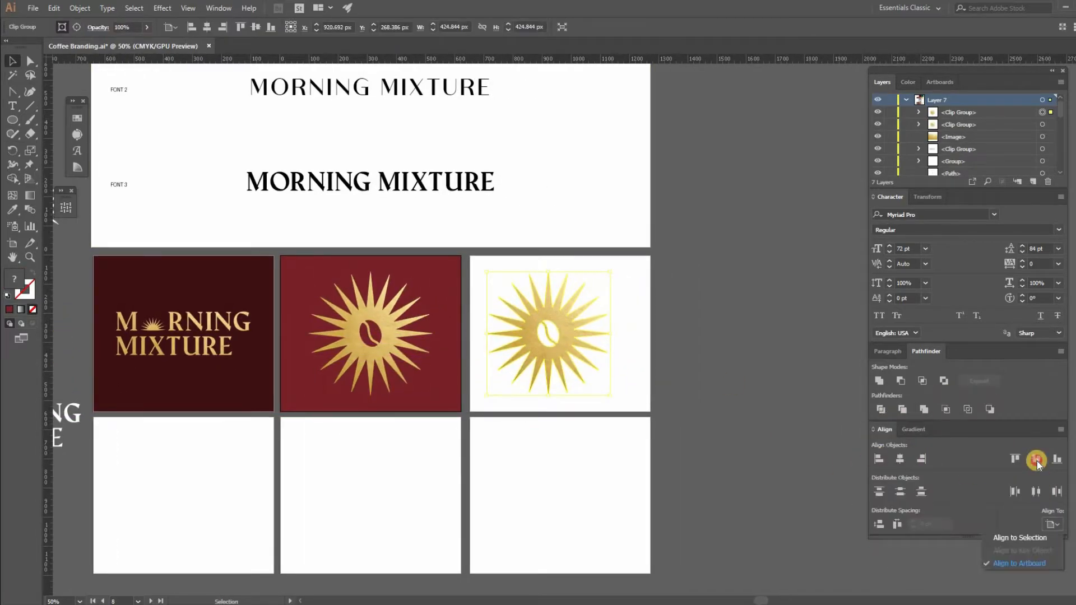
Step: Draw a 386 px circle around the sunburst and set MORNING MIXTURE above and GOOD VIBES ALL DAY below along its path
{"action": "left_click", "coordinate": [572, 252]}
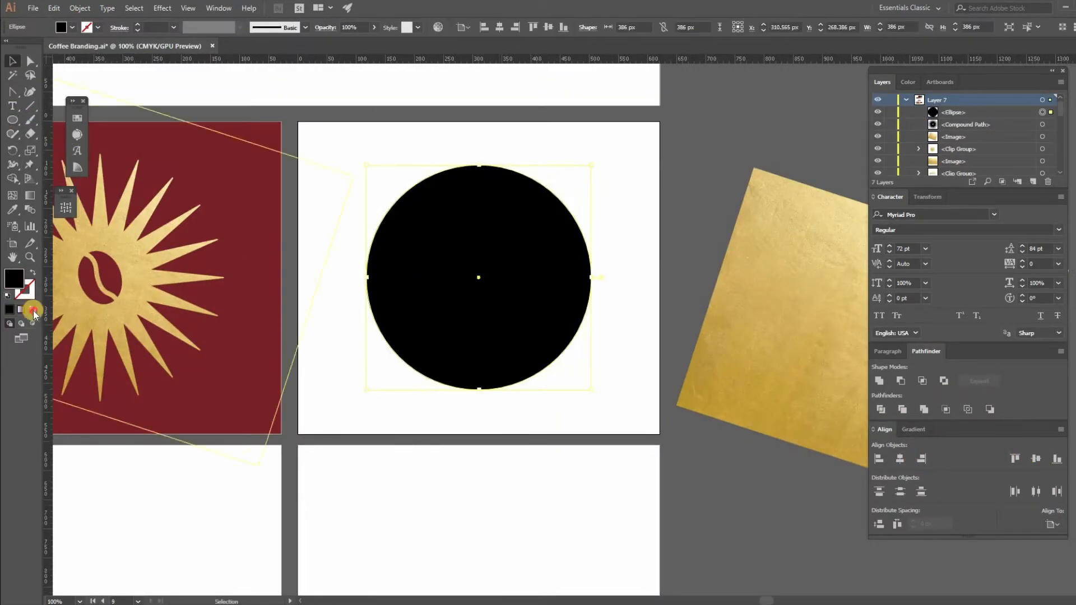
{"action": "left_click", "coordinate": [46, 113]}
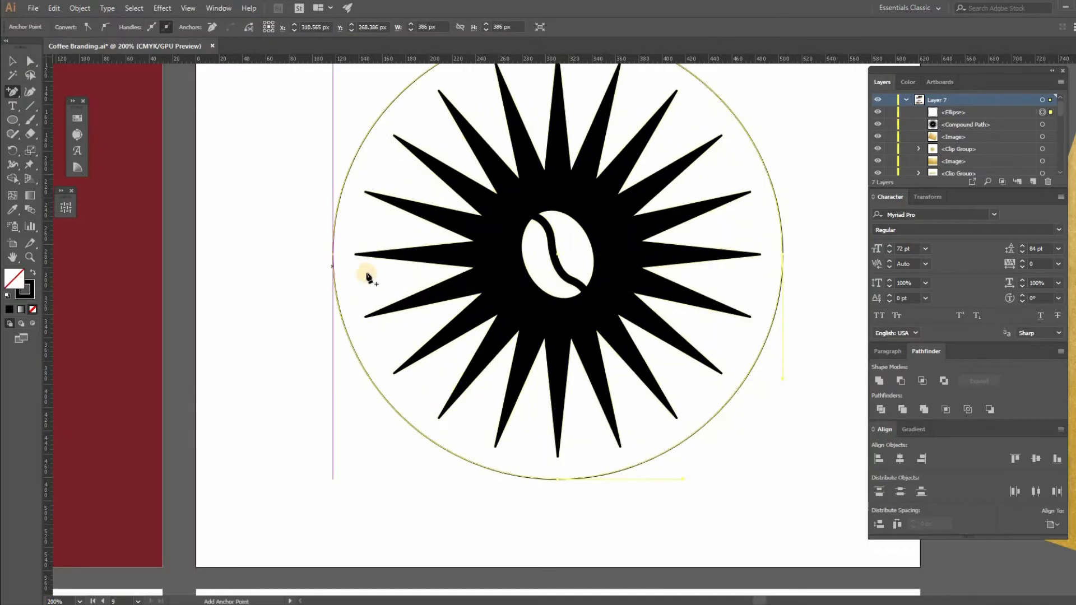
{"action": "key", "text": "t"}
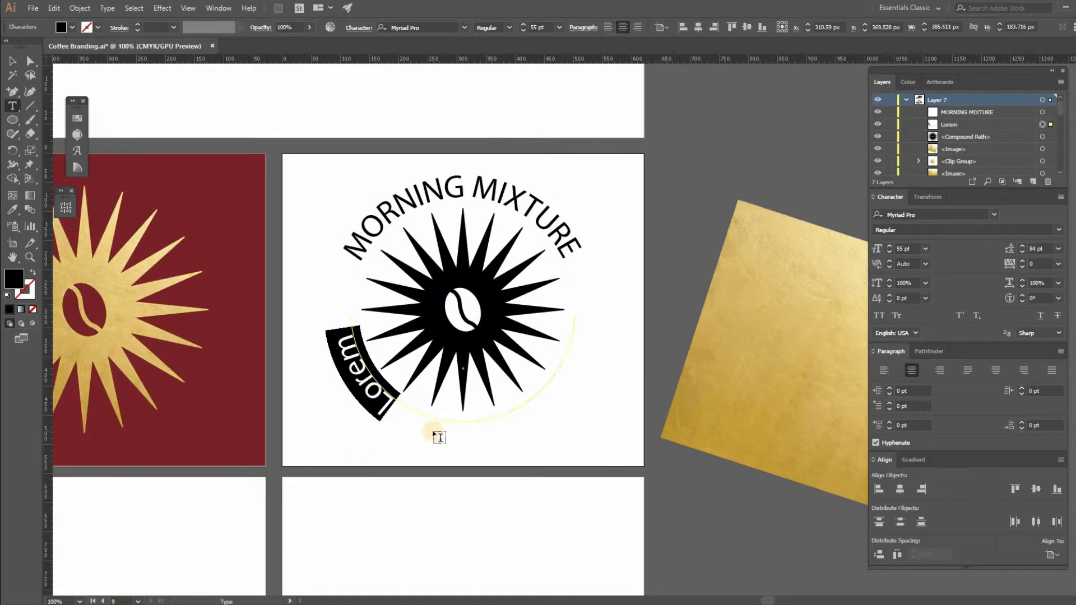
{"action": "type", "text": "GOOD VIBES ALL DAY"}
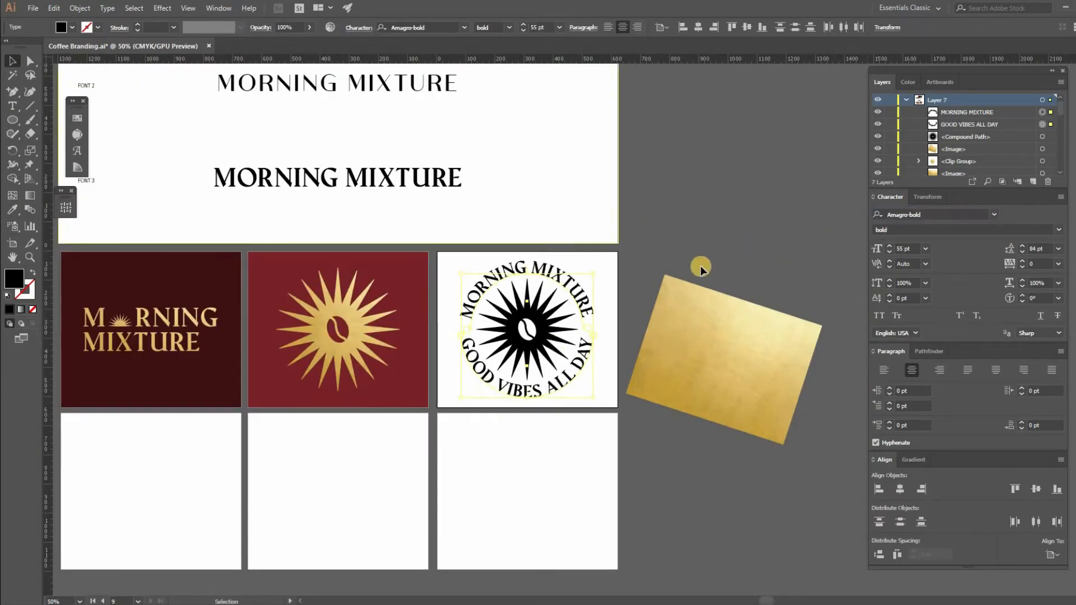
Step: Set the circular text to 51 pt with 24 tracking and add a dot about 18 px wide in each side gap
{"action": "left_click", "coordinate": [1022, 260]}
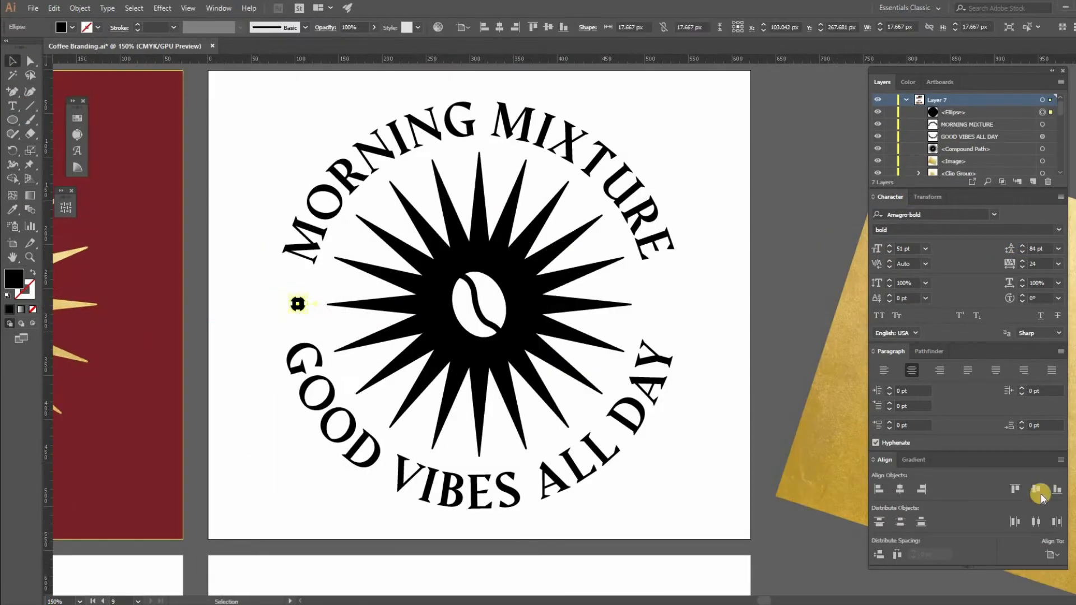
{"action": "left_click_drag", "start_coordinate": [295, 305], "coordinate": [697, 330]}
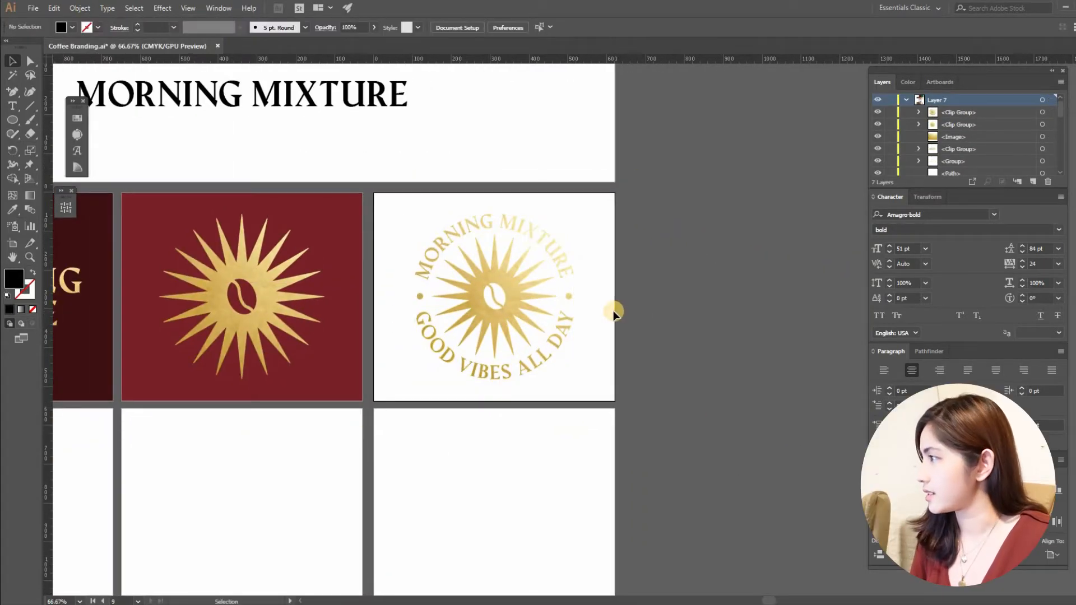
Step: Centre the circular badge on the third board and fill the board's background with the teal sampled from the palette
{"action": "scroll", "coordinate": [614, 311], "scroll_direction": "down", "scroll_amount": 1}
{"action": "left_click_drag", "start_coordinate": [442, 251], "coordinate": [554, 505]}
{"action": "left_click", "coordinate": [1031, 490]}
{"action": "left_click", "coordinate": [906, 490]}
{"action": "left_click", "coordinate": [13, 209]}
{"action": "scroll", "coordinate": [603, 268], "scroll_direction": "down", "scroll_amount": 1}
{"action": "left_click", "coordinate": [507, 137]}
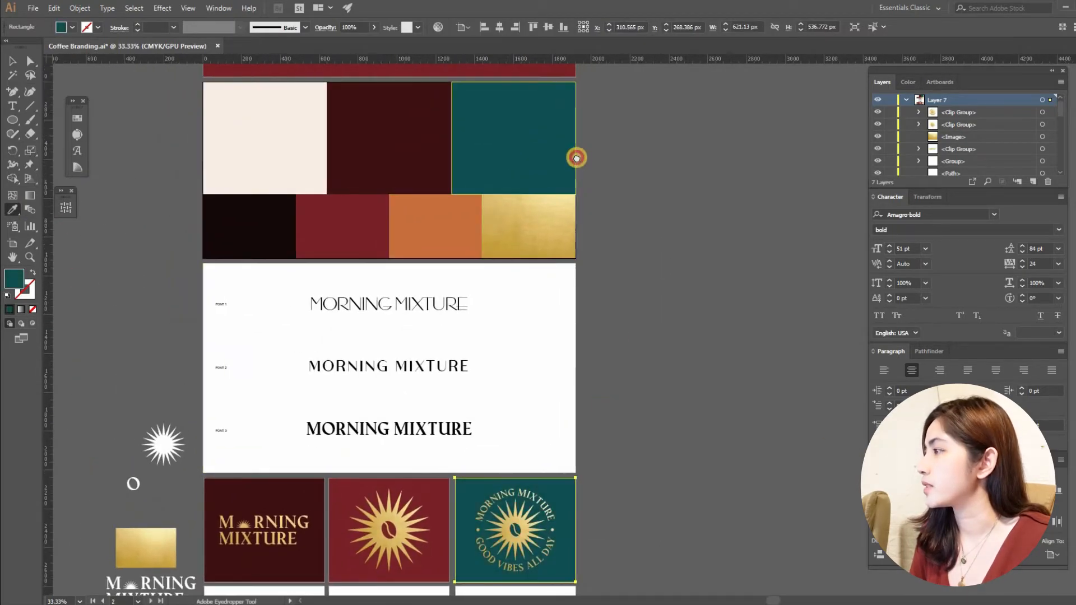
{"action": "left_click_drag", "start_coordinate": [579, 418], "coordinate": [545, 144]}
{"action": "left_click", "coordinate": [26, 72]}
{"action": "left_click", "coordinate": [12, 61]}
{"action": "left_click", "coordinate": [474, 359]}
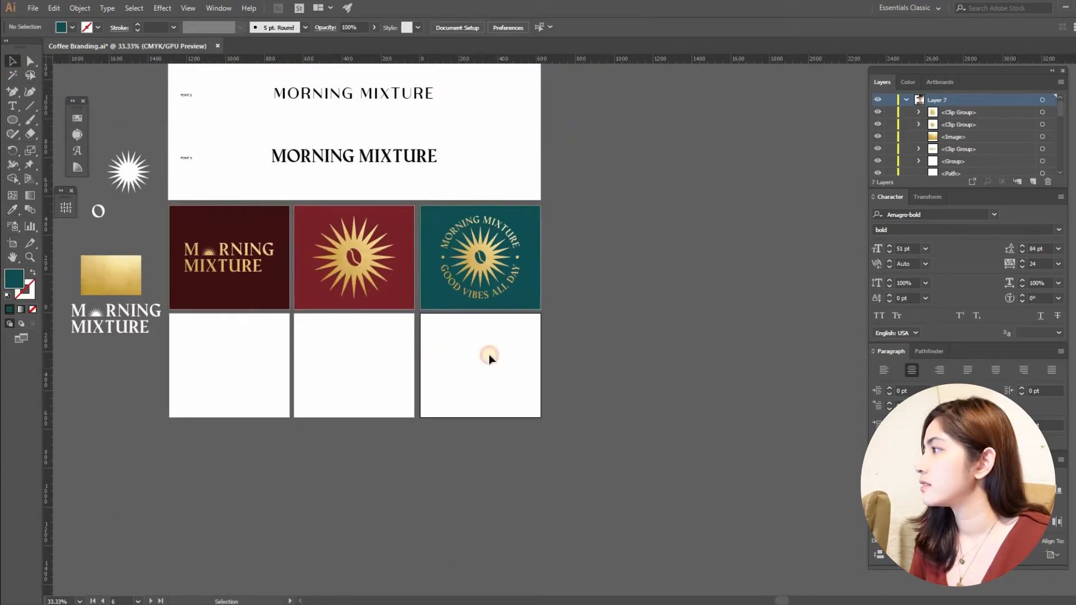
Step: Copy the two M letters of the white MORNING MIXTURE wordmark to the empty canvas below it
{"action": "left_click_drag", "start_coordinate": [463, 357], "coordinate": [523, 372]}
{"action": "scroll", "coordinate": [529, 336], "scroll_direction": "up", "scroll_amount": 1}
{"action": "left_click_drag", "start_coordinate": [429, 395], "coordinate": [653, 388]}
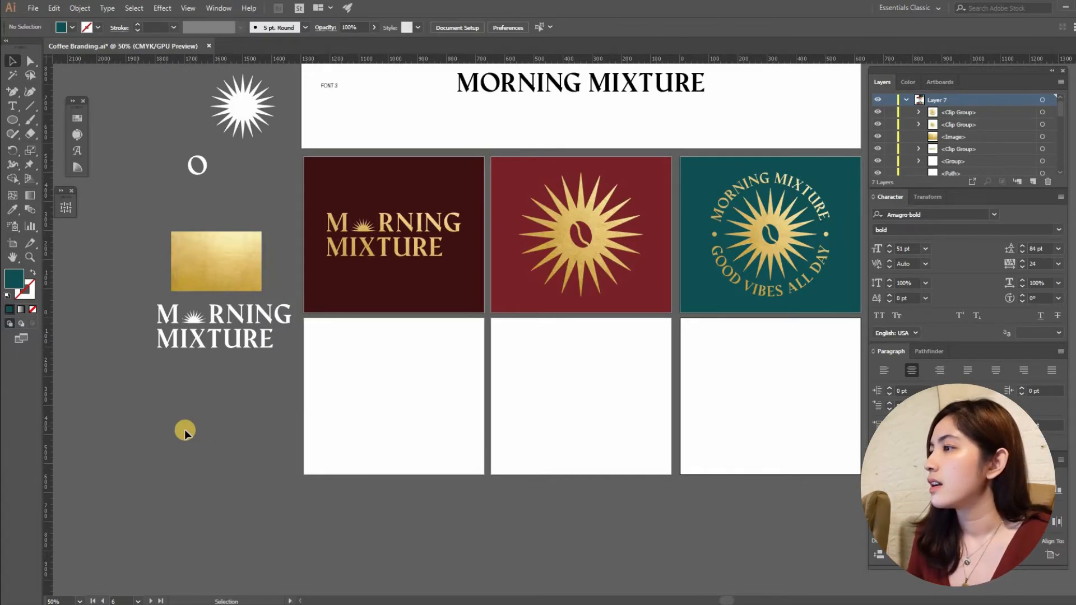
{"action": "left_click", "coordinate": [241, 301]}
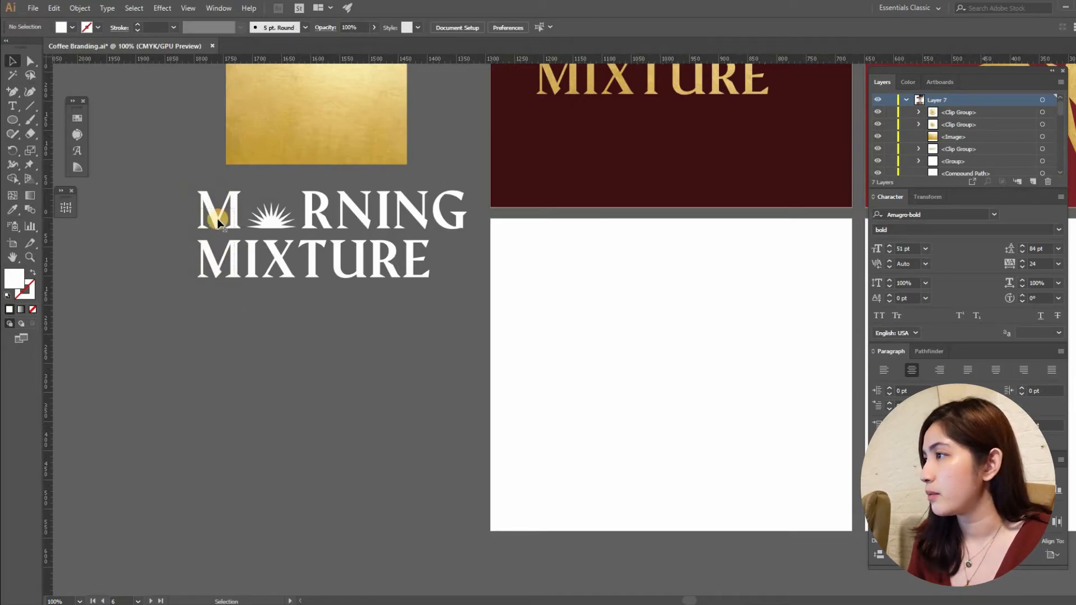
{"action": "left_click_drag", "start_coordinate": [235, 275], "coordinate": [216, 209]}
{"action": "left_click_drag", "start_coordinate": [217, 219], "coordinate": [357, 407]}
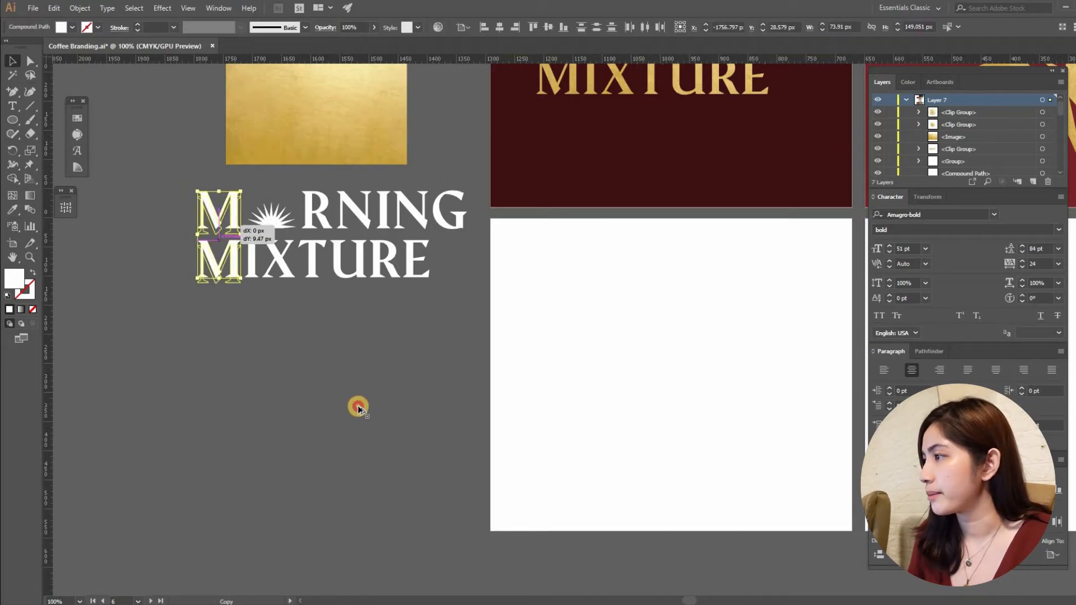
{"action": "left_click", "coordinate": [297, 342]}
{"action": "left_click_drag", "start_coordinate": [296, 341], "coordinate": [178, 375]}
{"action": "scroll", "coordinate": [177, 391], "scroll_direction": "down", "scroll_amount": 1}
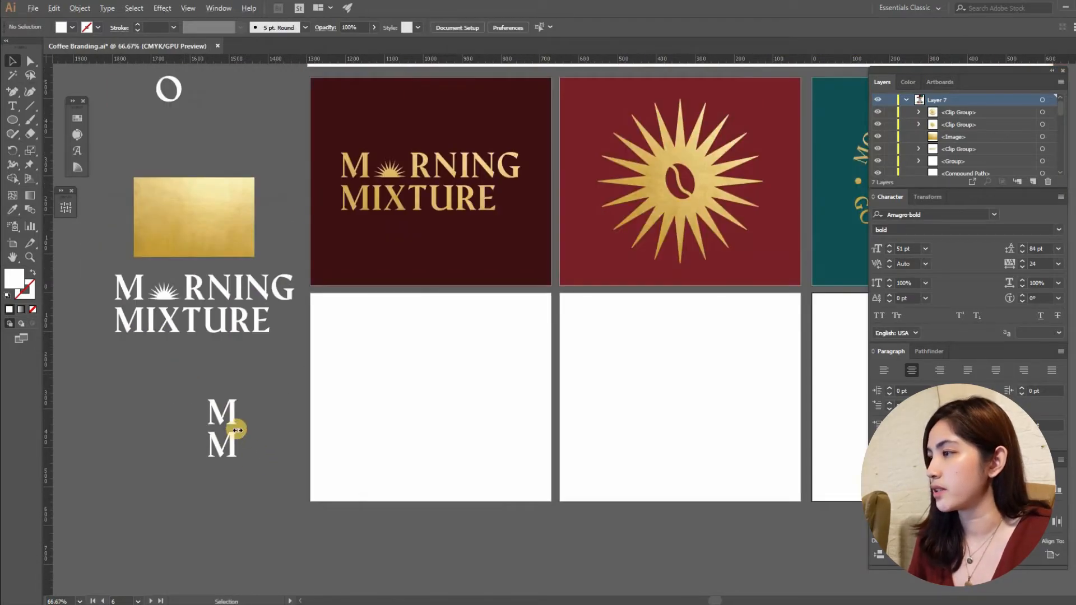
Step: Enlarge the copied Ms to about 164 by 332 px, place them on the first board of the second row and fill them black
{"action": "left_click", "coordinate": [236, 434]}
{"action": "left_click_drag", "start_coordinate": [236, 428], "coordinate": [271, 428]}
{"action": "left_click_drag", "start_coordinate": [234, 386], "coordinate": [414, 351]}
{"action": "left_click", "coordinate": [71, 27]}
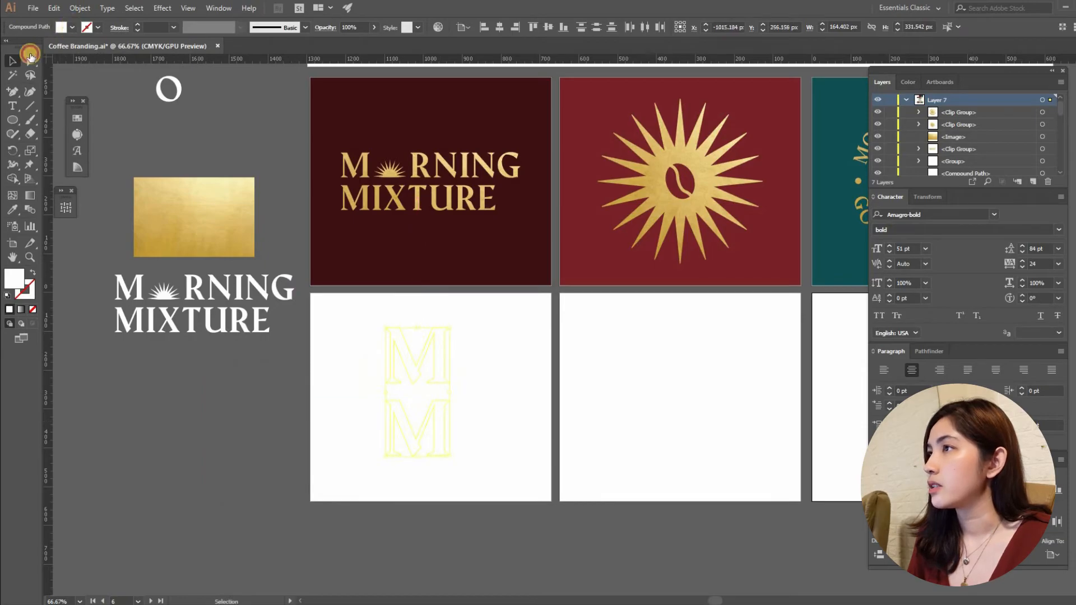
{"action": "left_click", "coordinate": [33, 53]}
{"action": "left_click_drag", "start_coordinate": [477, 460], "coordinate": [408, 456]}
{"action": "left_click", "coordinate": [429, 453]}
Step: Move the lower M straight up so that its top serifs overlap the feet of the upper M
{"action": "scroll", "coordinate": [384, 424], "scroll_direction": "up", "scroll_amount": 1}
{"action": "left_click_drag", "start_coordinate": [378, 402], "coordinate": [437, 394]}
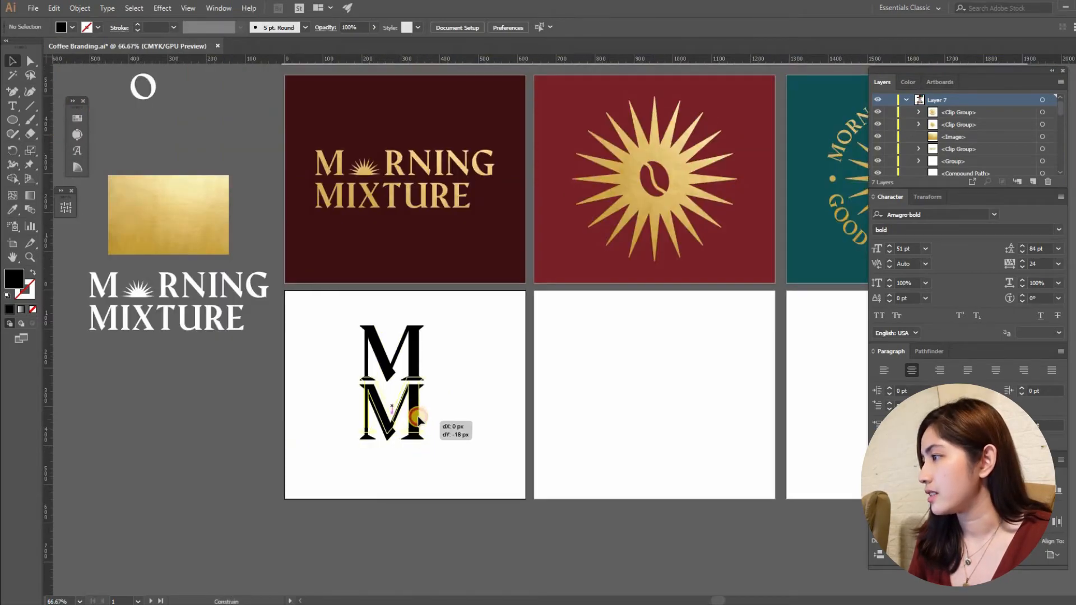
{"action": "left_click_drag", "start_coordinate": [418, 417], "coordinate": [418, 406]}
{"action": "scroll", "coordinate": [412, 452], "scroll_direction": "up", "scroll_amount": 2}
{"action": "left_click_drag", "start_coordinate": [412, 455], "coordinate": [423, 485]}
{"action": "left_click", "coordinate": [518, 453]}
{"action": "scroll", "coordinate": [480, 418], "scroll_direction": "down", "scroll_amount": 3}
{"action": "scroll", "coordinate": [444, 382], "scroll_direction": "up", "scroll_amount": 2}
{"action": "mouse_move", "coordinate": [520, 361]}
{"action": "left_mouse_down"}
{"action": "mouse_move", "coordinate": [470, 414]}
{"action": "mouse_move", "coordinate": [493, 413]}
{"action": "left_mouse_up"}
{"action": "left_click_drag", "start_coordinate": [380, 354], "coordinate": [282, 284]}
Step: Draw a circle about 268 px across over the stacked Ms as the basis of an arch frame
{"action": "key", "text": "l"}
{"action": "left_click_drag", "start_coordinate": [297, 232], "coordinate": [453, 388]}
{"action": "key", "text": "v"}
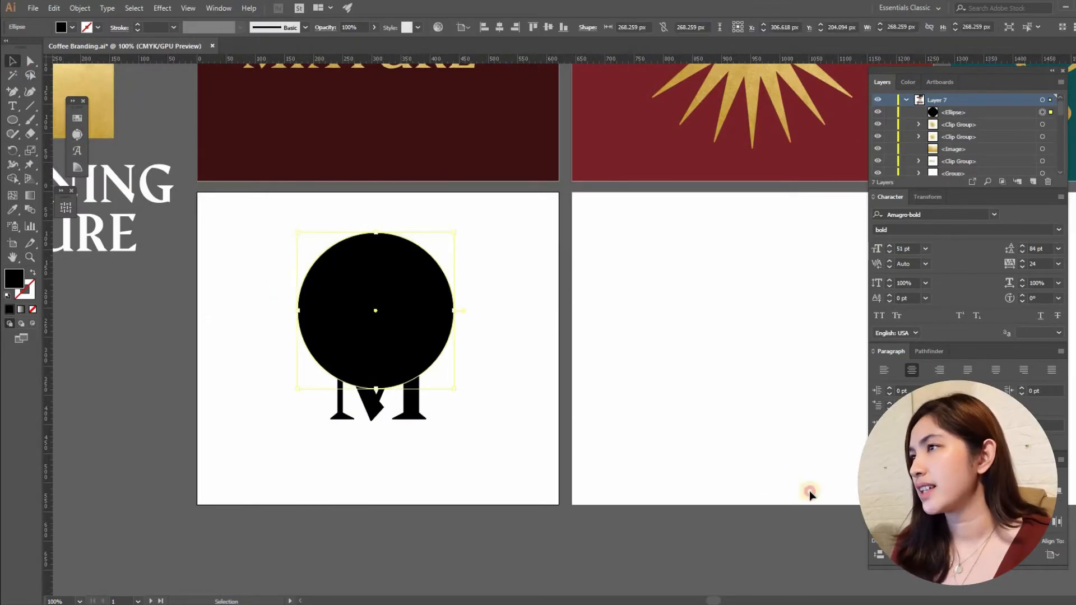
{"action": "key", "text": "Up"}
{"action": "key", "text": "Up"}
{"action": "key", "text": "shift+Up"}
{"action": "key", "text": "shift+Up"}
{"action": "left_click", "coordinate": [478, 362]}
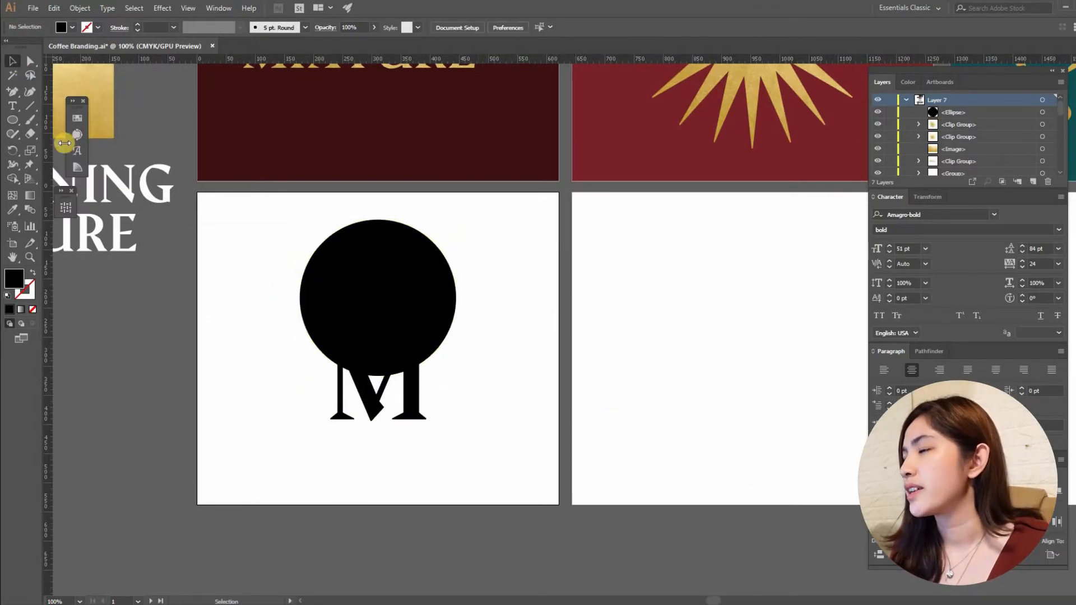
{"action": "left_click_drag", "start_coordinate": [36, 124], "coordinate": [60, 119]}
{"action": "left_click_drag", "start_coordinate": [300, 441], "coordinate": [455, 297]}
{"action": "left_click", "coordinate": [32, 61]}
{"action": "key", "text": "ctrl+z"}
{"action": "key", "text": "ctrl+z"}
{"action": "key", "text": "ctrl+z"}
{"action": "key", "text": "ctrl+z"}
{"action": "key", "text": "ctrl+z"}
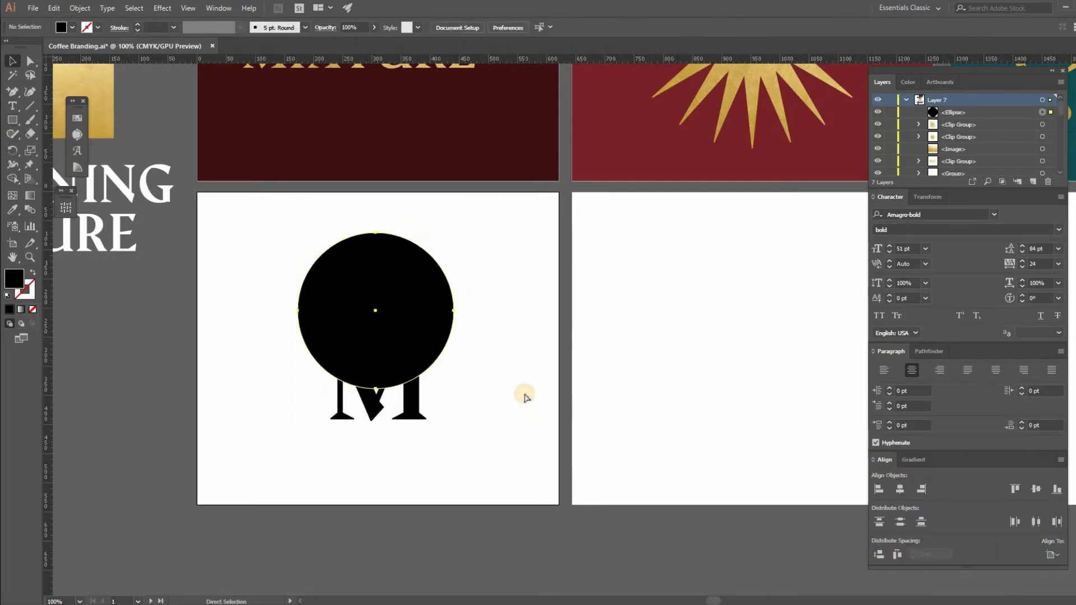
{"action": "key", "text": "ctrl+z"}
{"action": "key", "text": "ctrl+shift+z"}
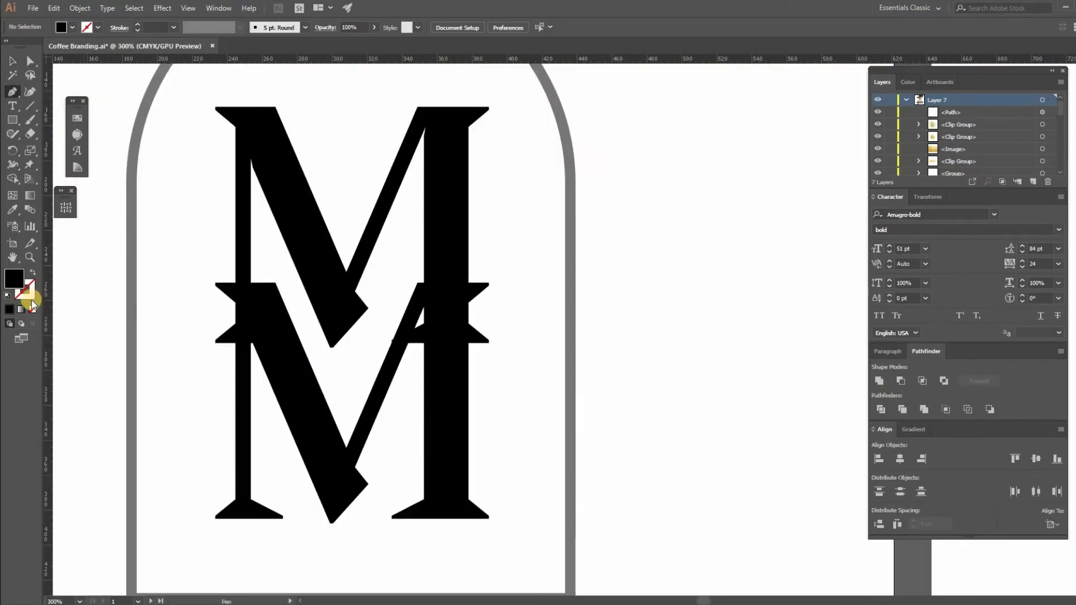
Step: Trim the outward-projecting serifs off both sides of the stacked M monogram using shapes drawn with the Pen tool
{"action": "left_click", "coordinate": [235, 120]}
{"action": "left_click", "coordinate": [240, 180]}
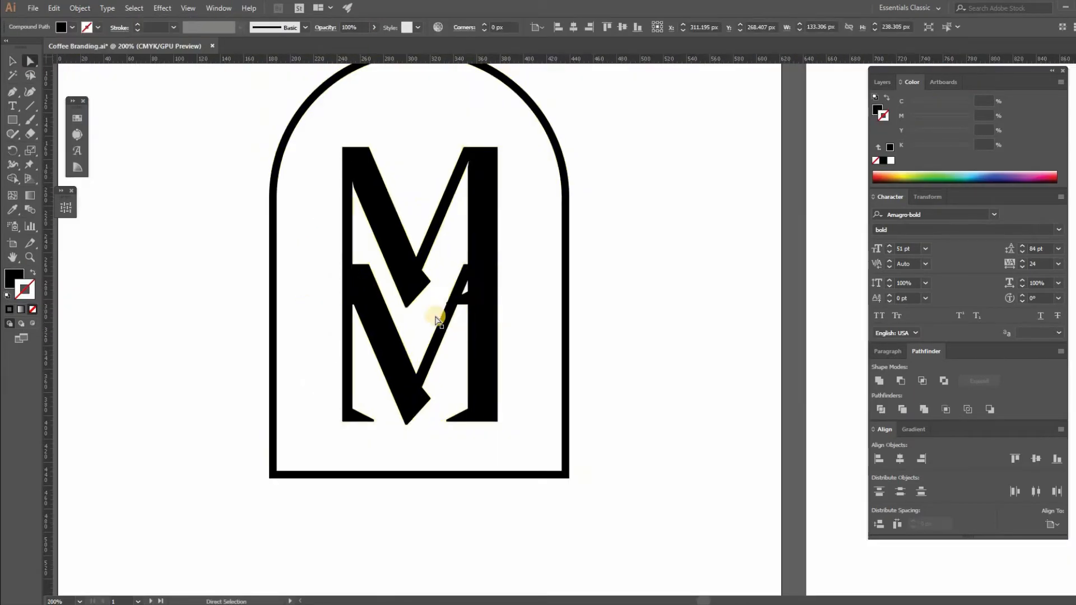
{"action": "scroll", "coordinate": [437, 322], "scroll_direction": "up", "scroll_amount": 5}
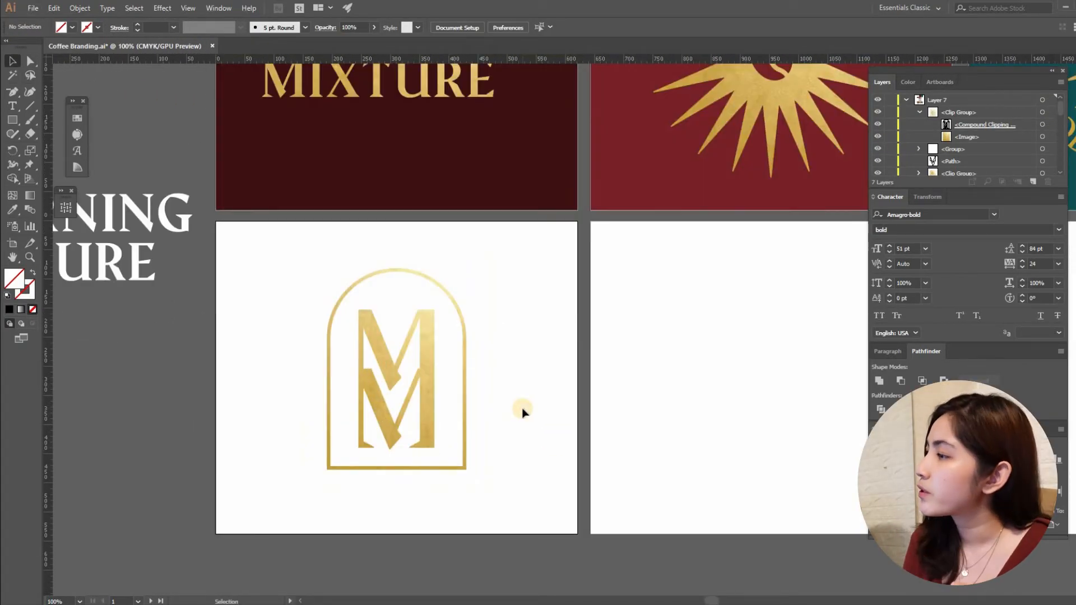
Step: Give the board behind the gold arched M monogram a dark maroon background
{"action": "scroll", "coordinate": [504, 395], "scroll_direction": "down", "scroll_amount": 1}
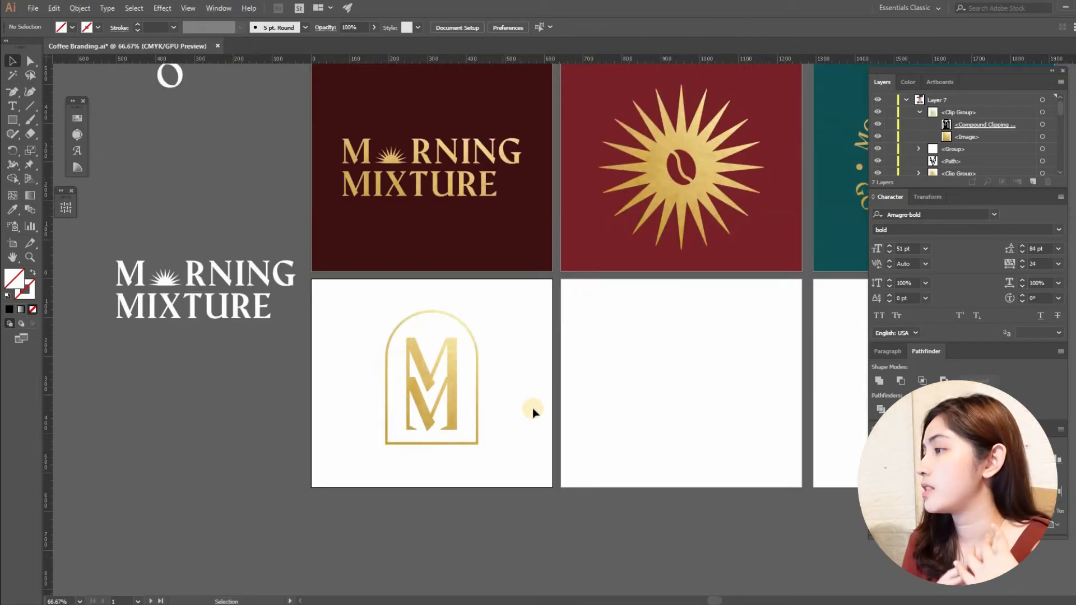
{"action": "left_click_drag", "start_coordinate": [502, 413], "coordinate": [523, 400]}
{"action": "scroll", "coordinate": [479, 419], "scroll_direction": "down", "scroll_amount": 1}
{"action": "scroll", "coordinate": [506, 394], "scroll_direction": "up", "scroll_amount": 1}
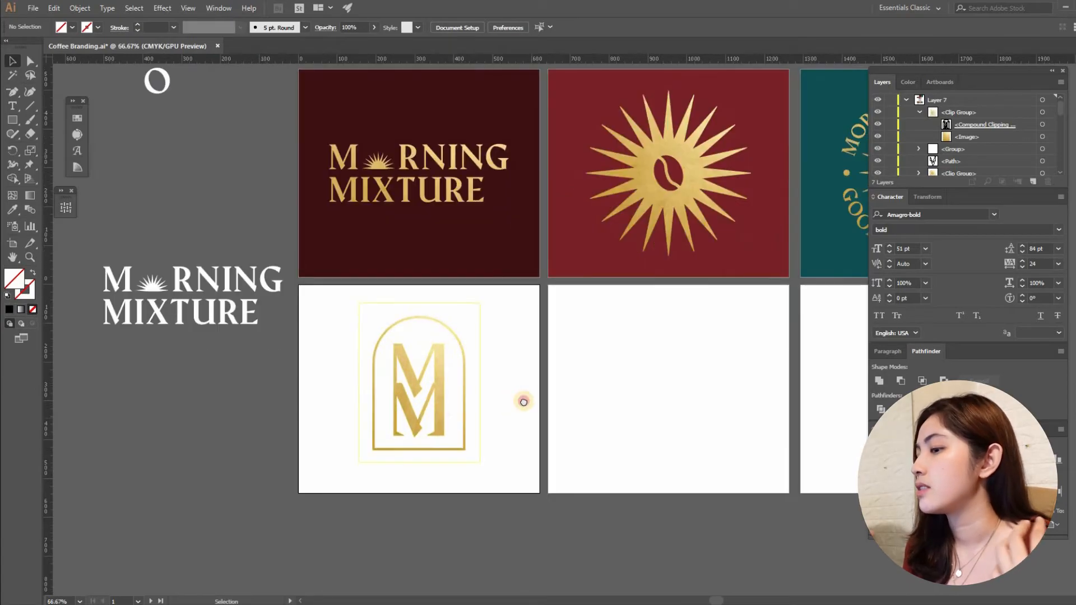
{"action": "left_click_drag", "start_coordinate": [303, 393], "coordinate": [321, 402]}
{"action": "scroll", "coordinate": [500, 430], "scroll_direction": "down", "scroll_amount": 1}
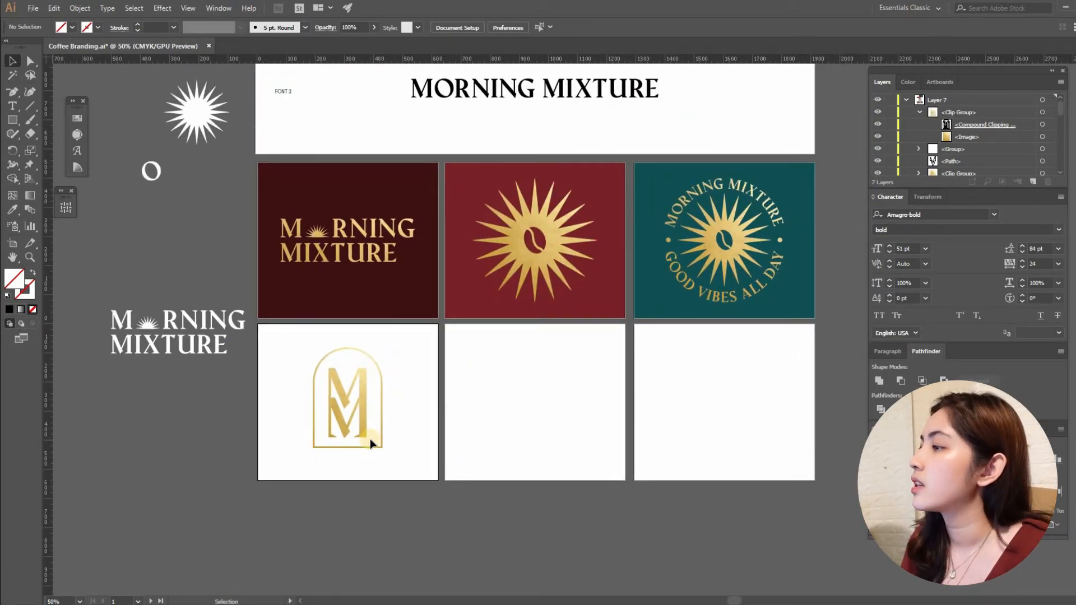
{"action": "left_click", "coordinate": [369, 440]}
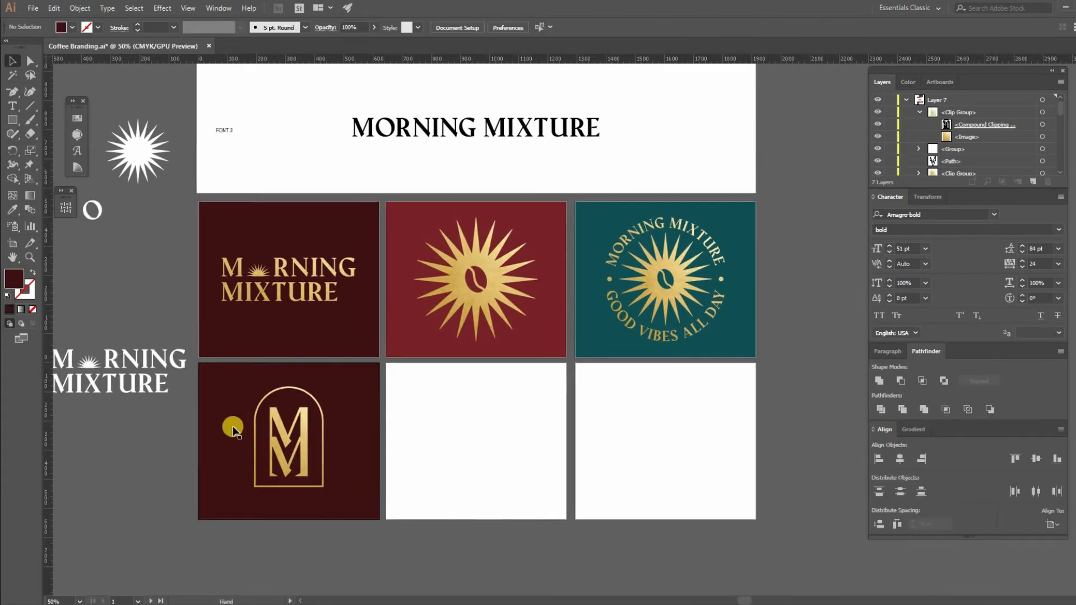
{"action": "left_click", "coordinate": [233, 428]}
{"action": "scroll", "coordinate": [301, 462], "scroll_direction": "down", "scroll_amount": 1}
{"action": "key", "text": "i"}
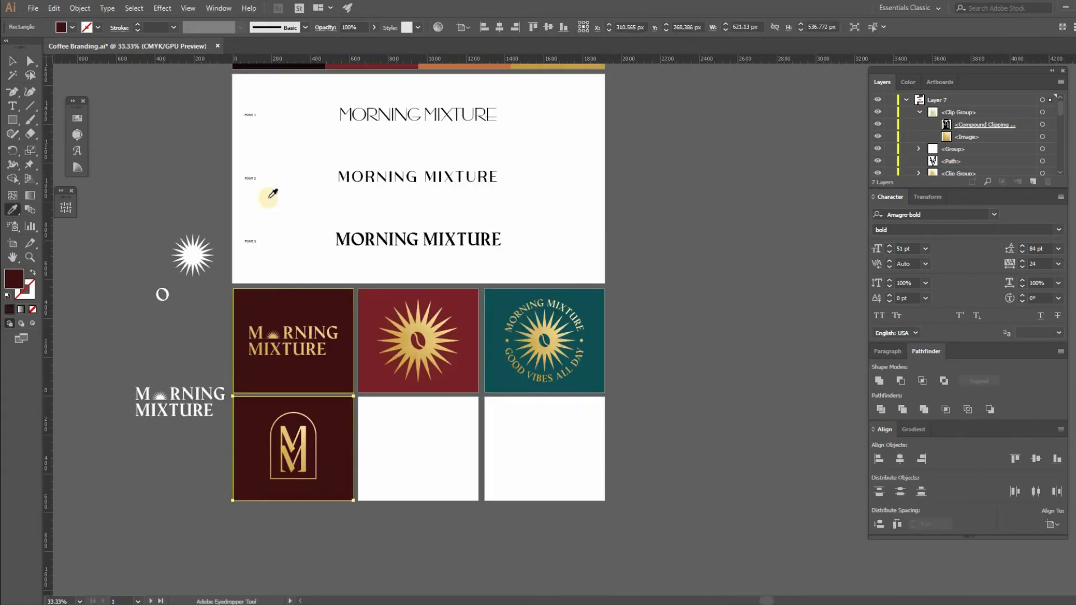
{"action": "key", "text": "v"}
{"action": "left_click", "coordinate": [112, 469]}
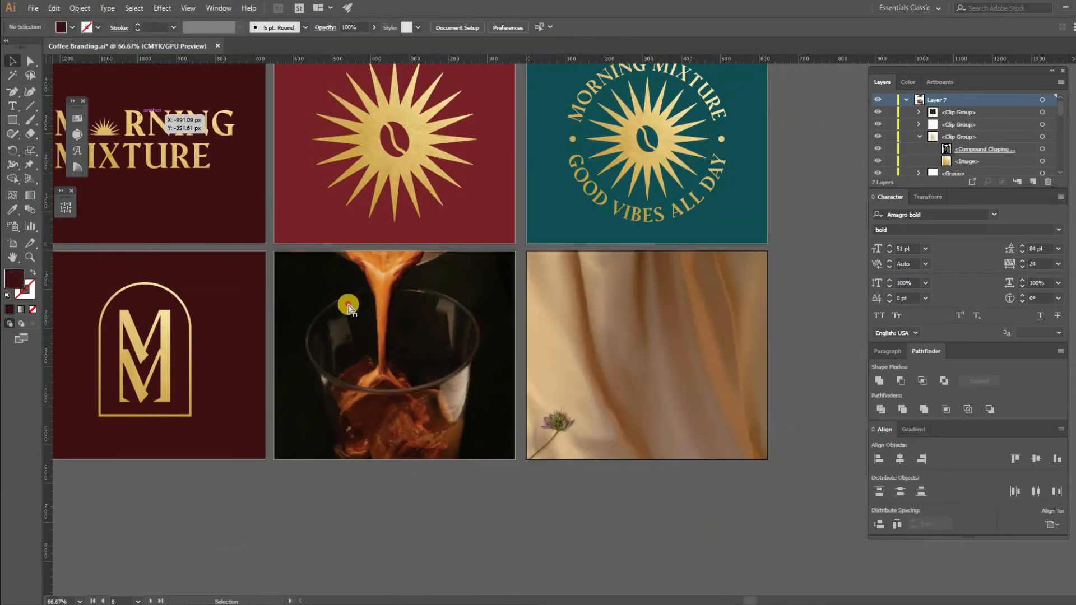
Step: Send the green restaurant interior photo to the back and position it behind the gold M monogram on its board
{"action": "left_click_drag", "start_coordinate": [372, 336], "coordinate": [624, 437]}
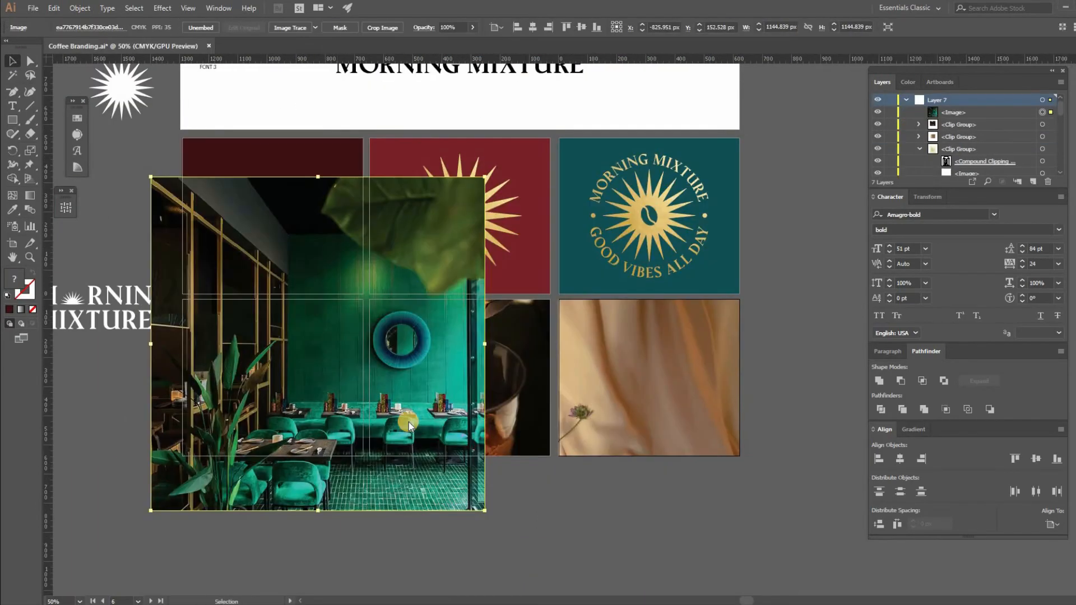
{"action": "key", "text": "ctrl+shift+bracketleft"}
{"action": "left_click_drag", "start_coordinate": [409, 426], "coordinate": [301, 492]}
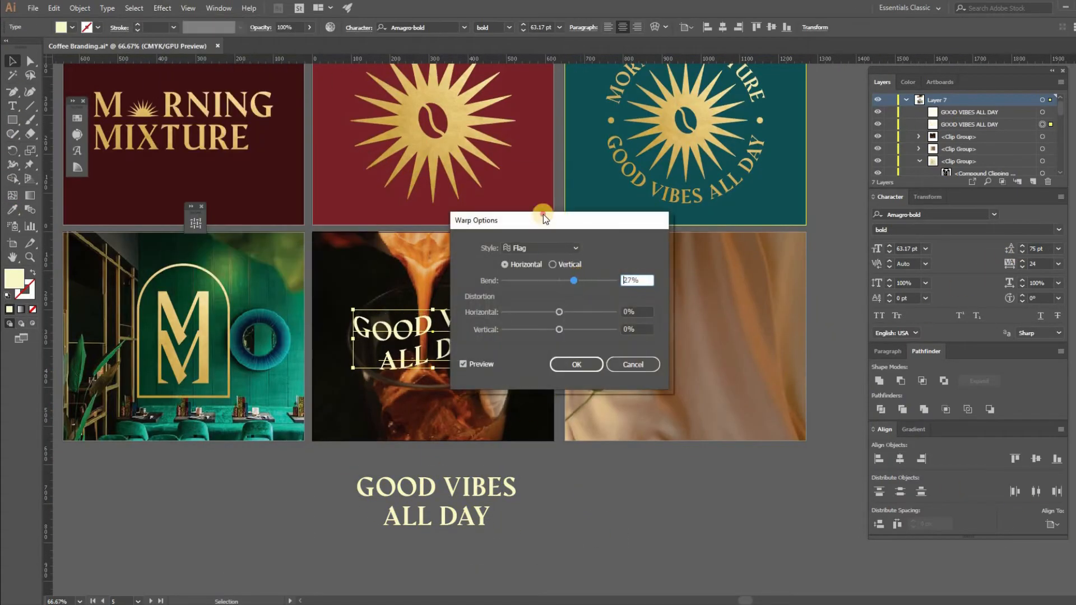
Step: Warp GOOD VIBES ALL DAY on the coffee photo with a horizontal Flag style at 27% bend and convert it to outlines
{"action": "left_click", "coordinate": [576, 364]}
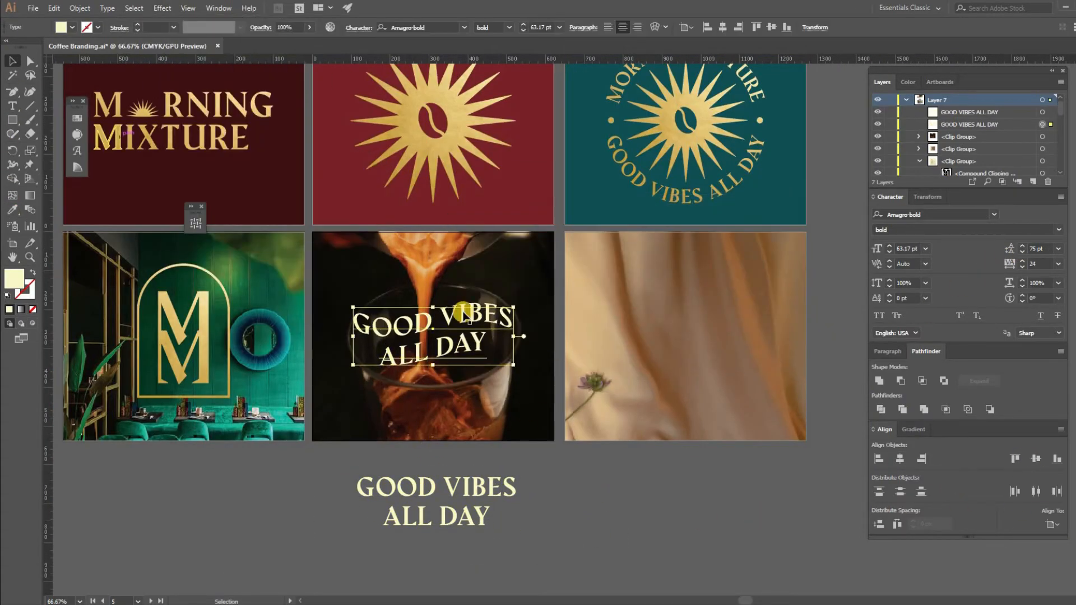
{"action": "right_click", "coordinate": [421, 307]}
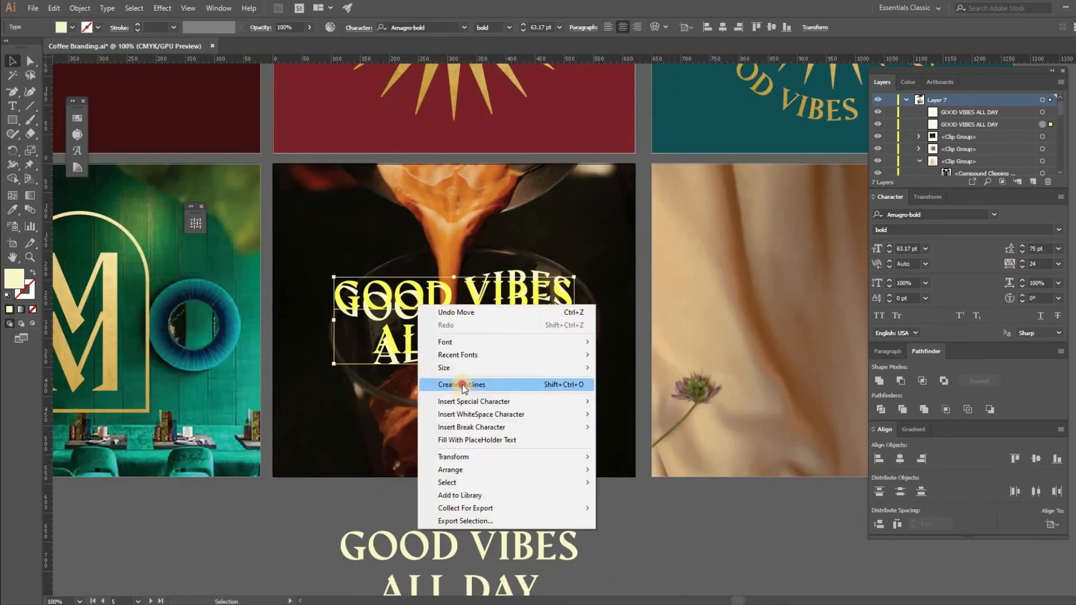
{"action": "left_click", "coordinate": [463, 385]}
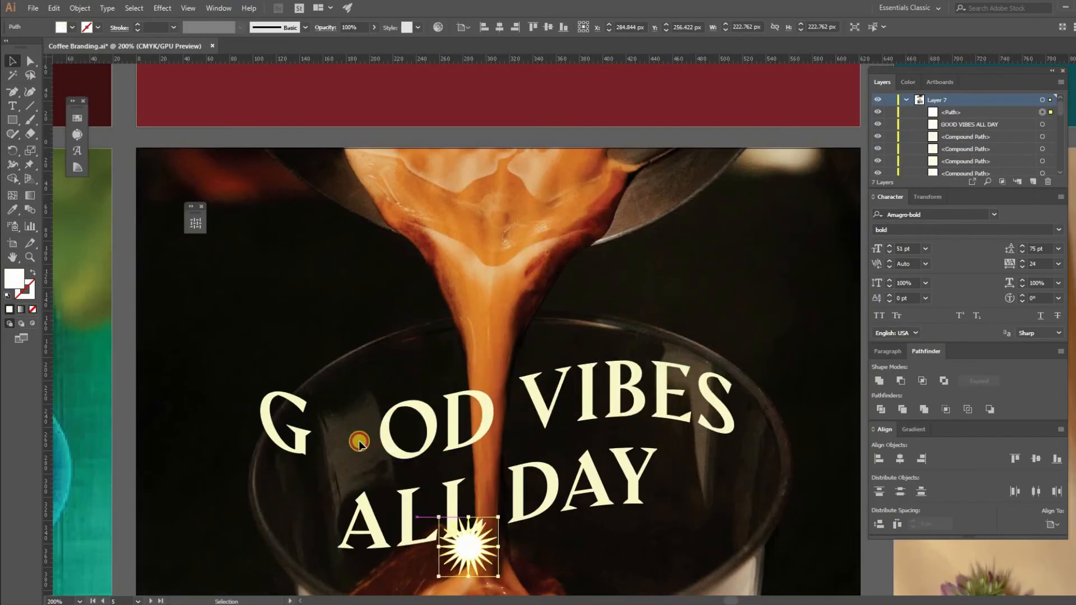
Step: Replace the first O of GOOD with the small sunburst and clip the gold texture to the combined lettering
{"action": "left_click_drag", "start_coordinate": [359, 443], "coordinate": [339, 428]}
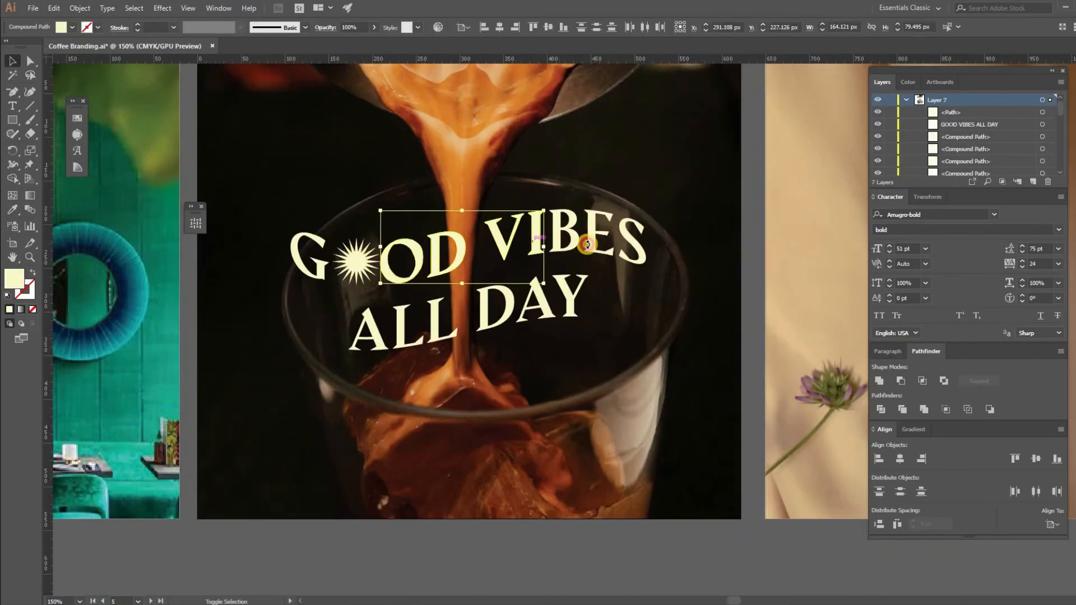
{"action": "left_click", "coordinate": [405, 212]}
{"action": "left_click", "coordinate": [79, 8]}
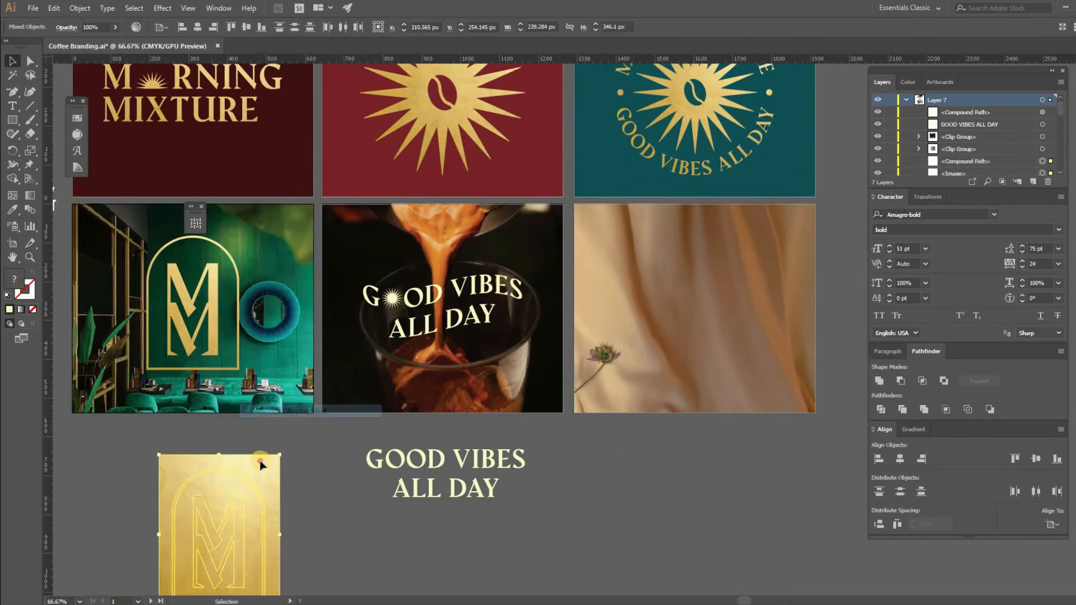
{"action": "left_click_drag", "start_coordinate": [259, 464], "coordinate": [312, 432]}
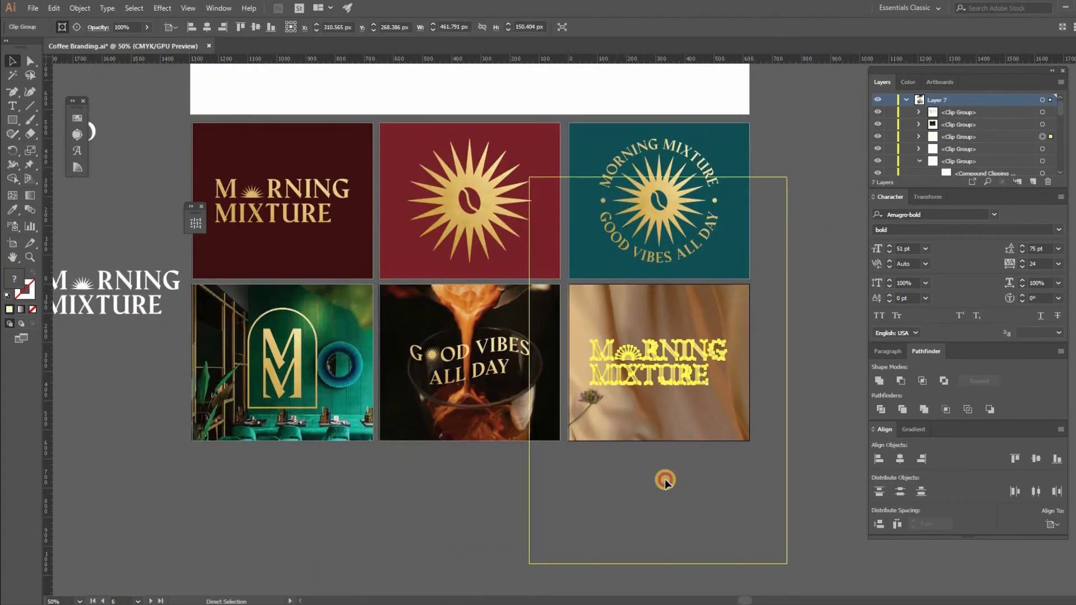